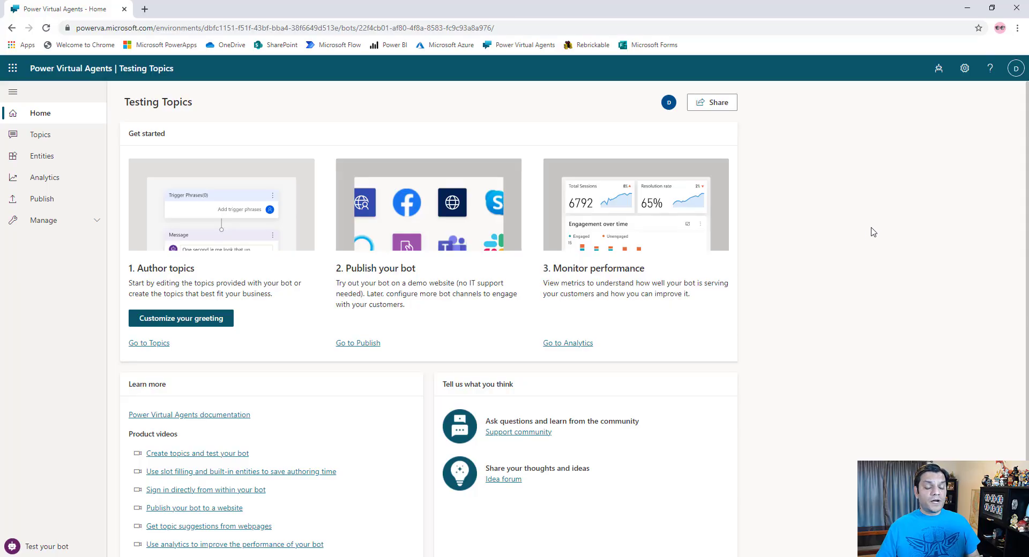
pyautogui.click(938, 68)
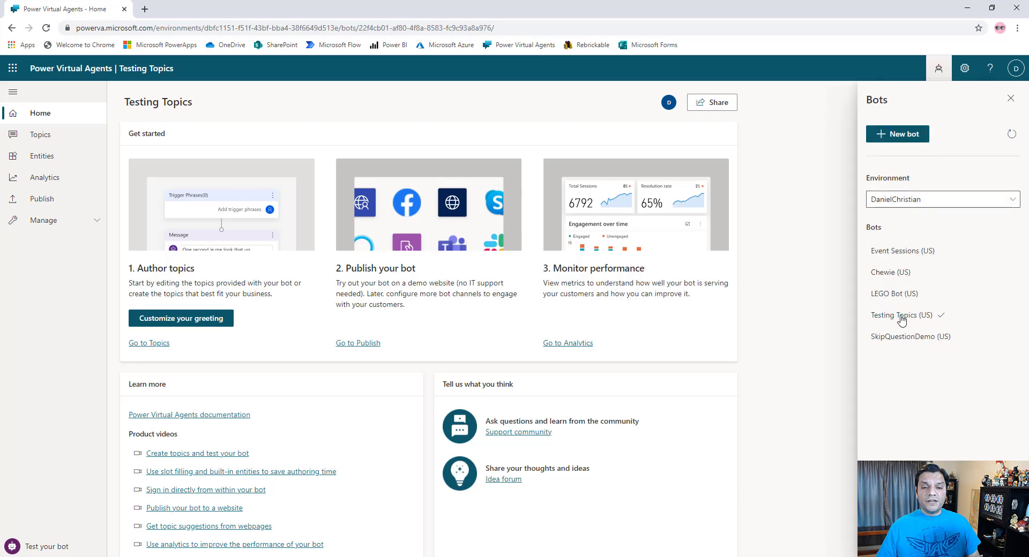
pyautogui.click(939, 68)
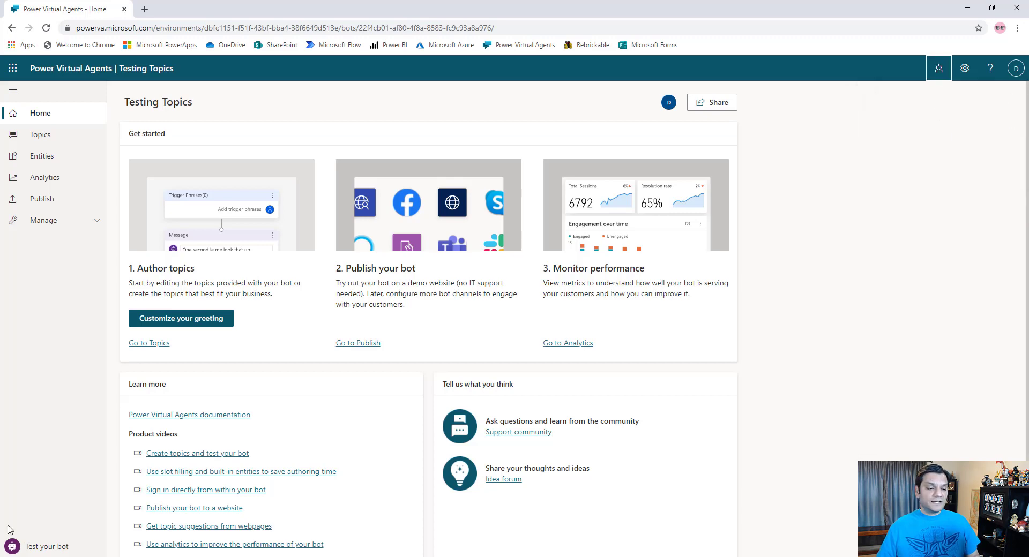
# - Open the bot's test chat and send the message "Looking for some general information"
pyautogui.click(11, 546)
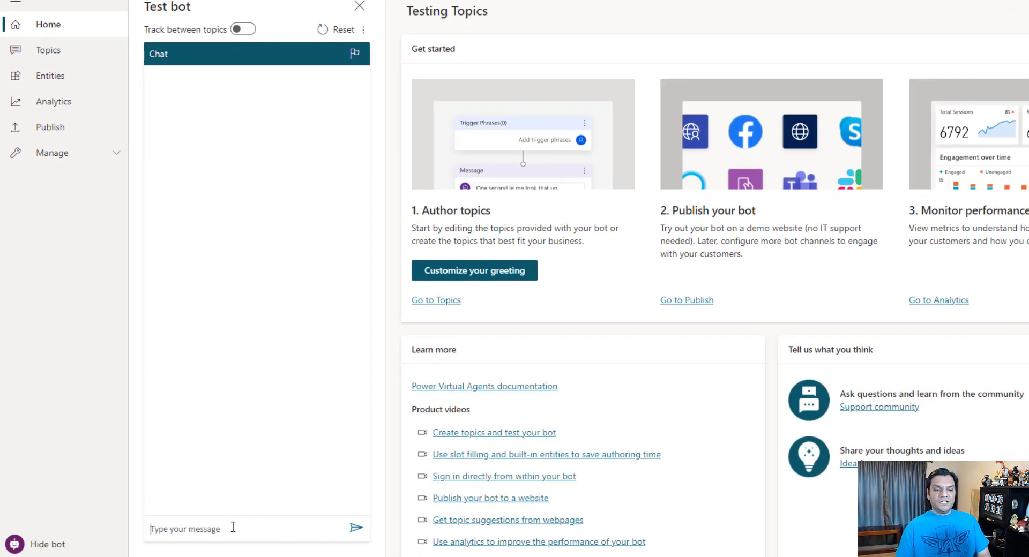
pyautogui.write('Looking for some')
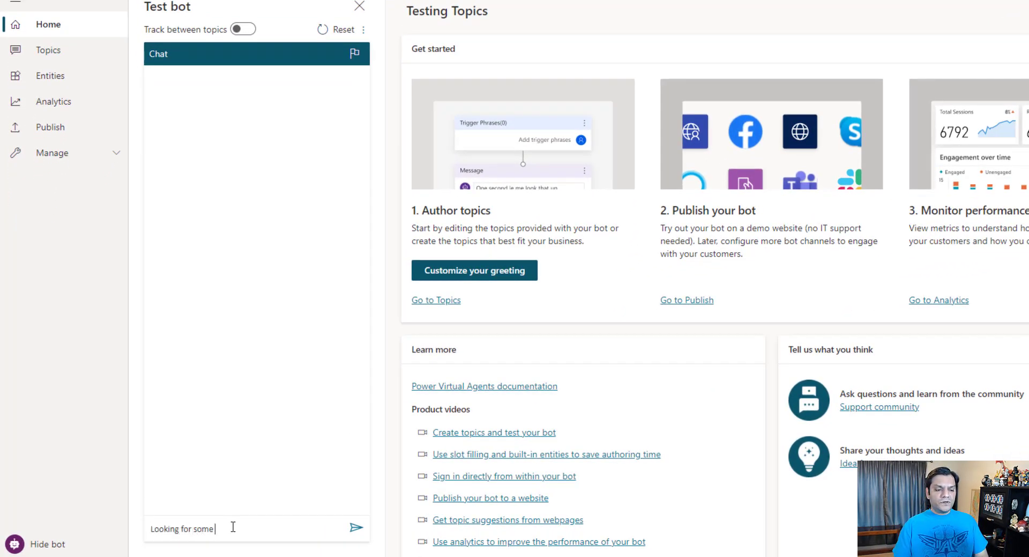
pyautogui.write(' general information')
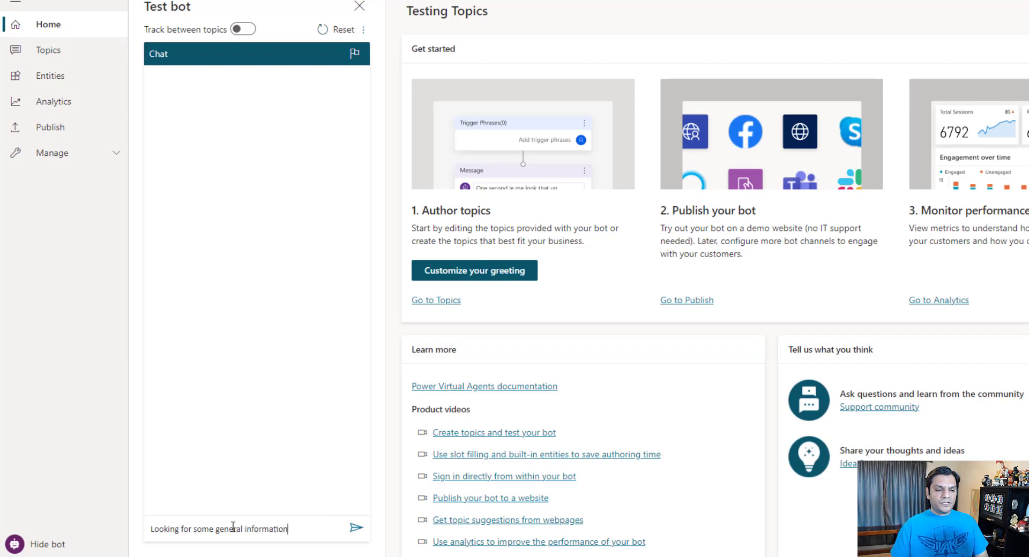
pyautogui.press('Return')
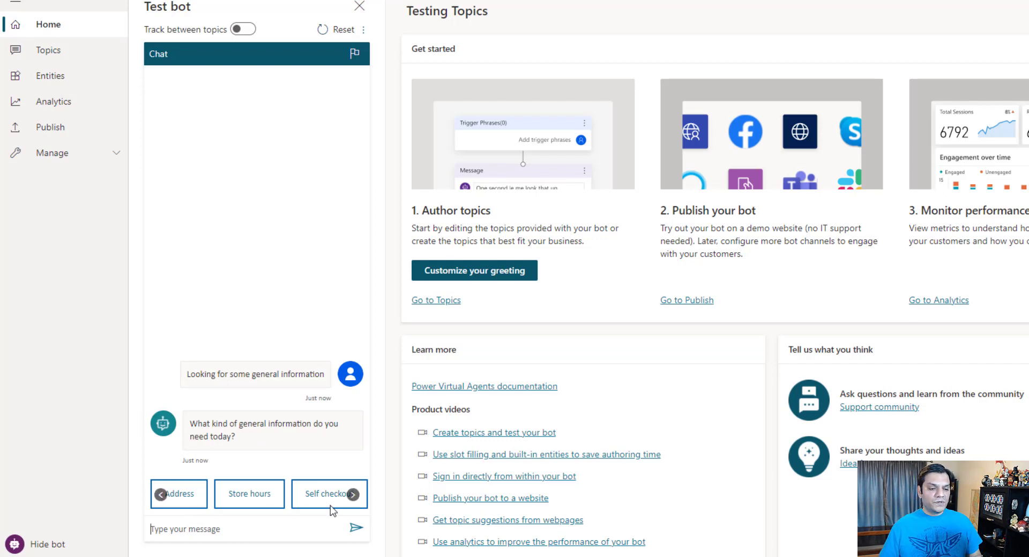
# - Answer the bot's general information question with "Bakery" and reply "Ummm" to its follow-up question
pyautogui.click(353, 494)
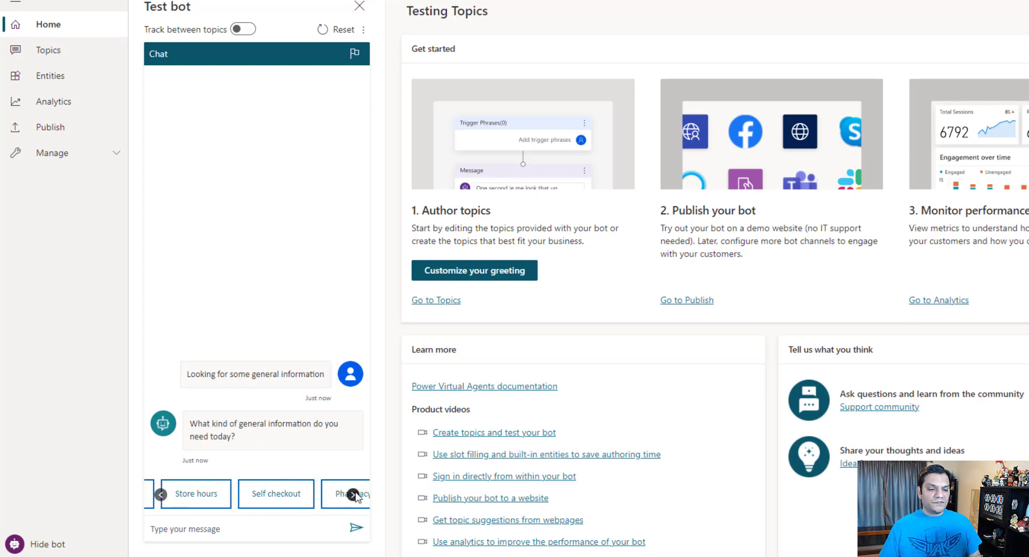
pyautogui.click(294, 526)
pyautogui.write('Bakery')
pyautogui.press('Return')
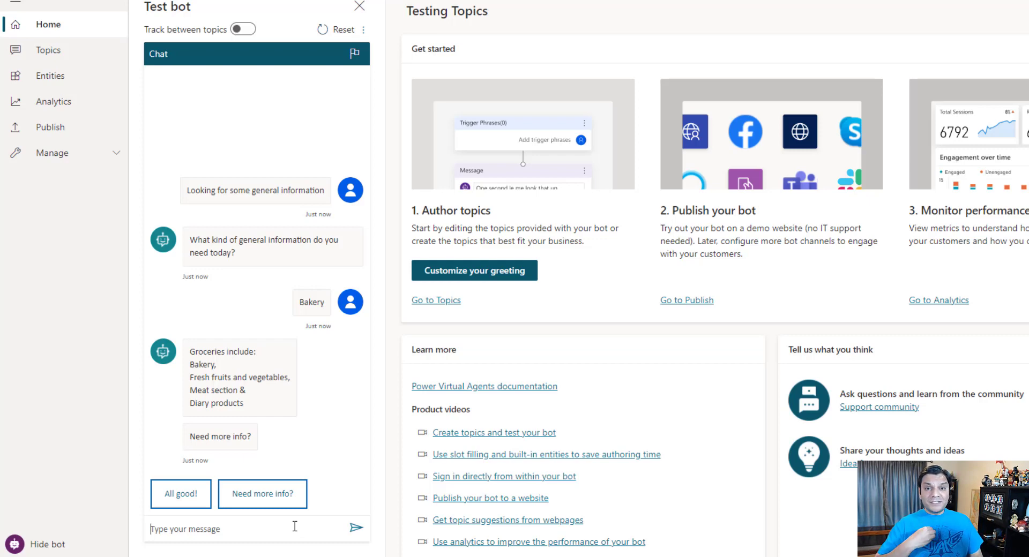
pyautogui.write('Ummm')
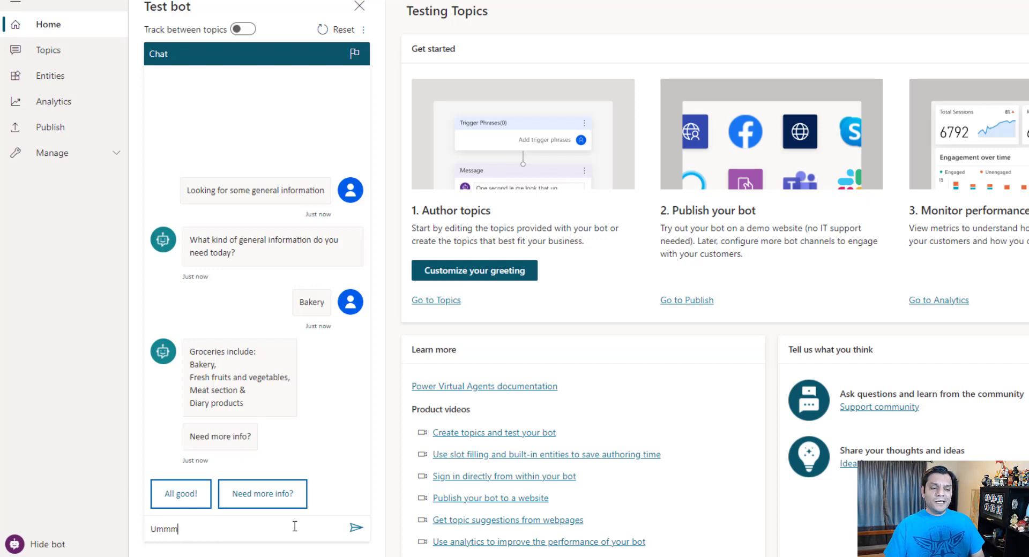
pyautogui.press('Return')
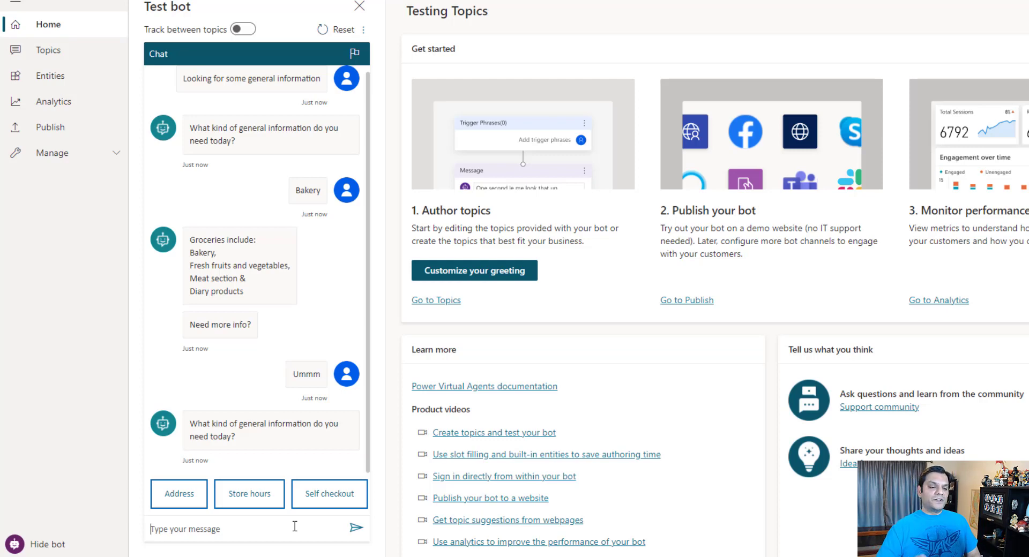
# - Browse the suggested answers in the test chat and send "Do they have fresh produce" instead
pyautogui.click(353, 494)
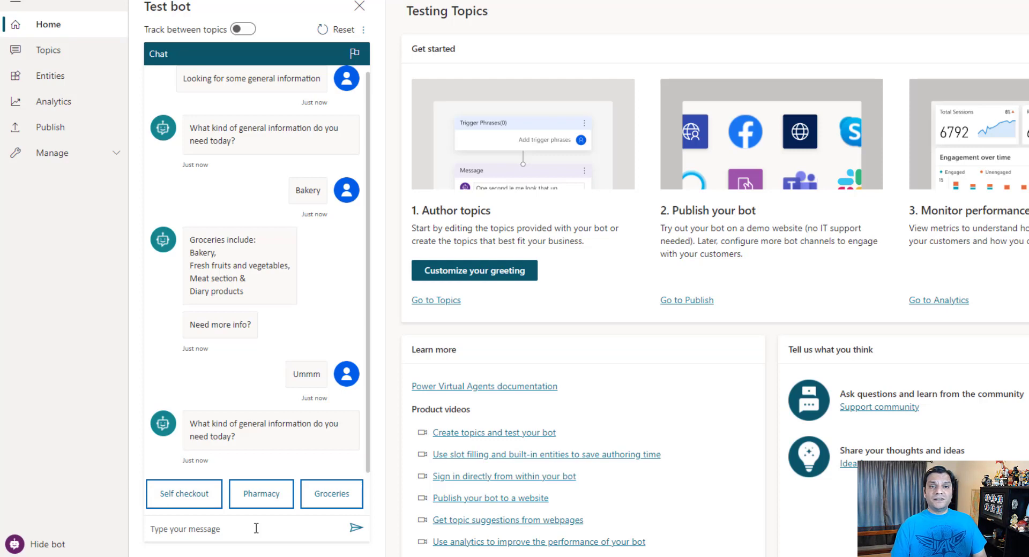
pyautogui.write('Do they hav')
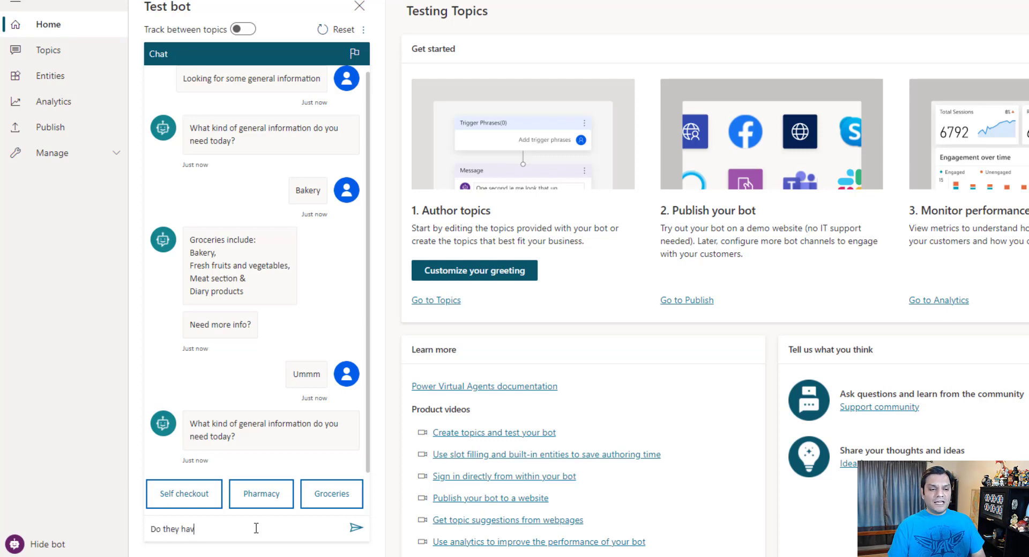
pyautogui.write('e fresh produce')
pyautogui.press('Return')
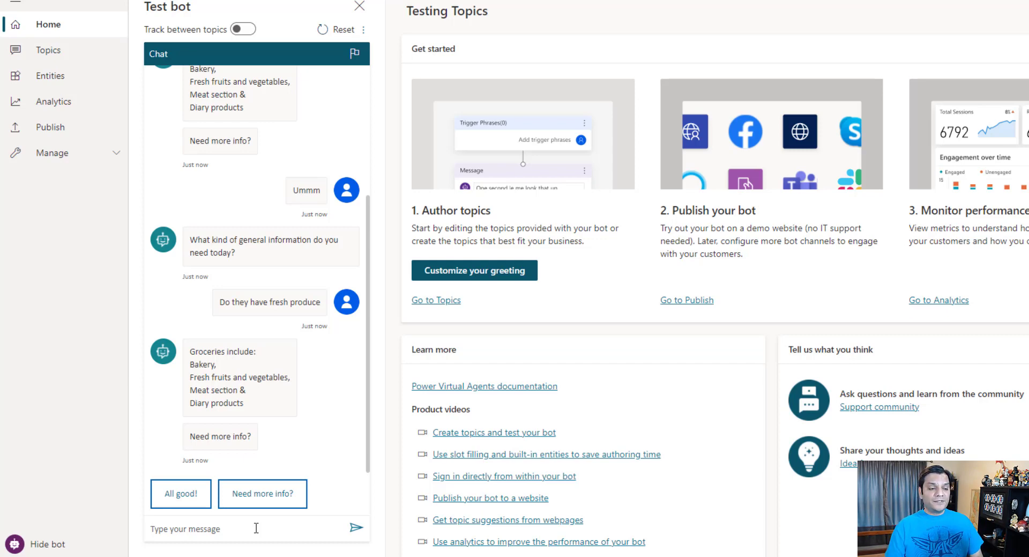
# - End the test conversation by replying "I'm good", confirming with Yes that the question was answered, and rating the experience 5 stars
pyautogui.write("I'm good")
pyautogui.press('Return')
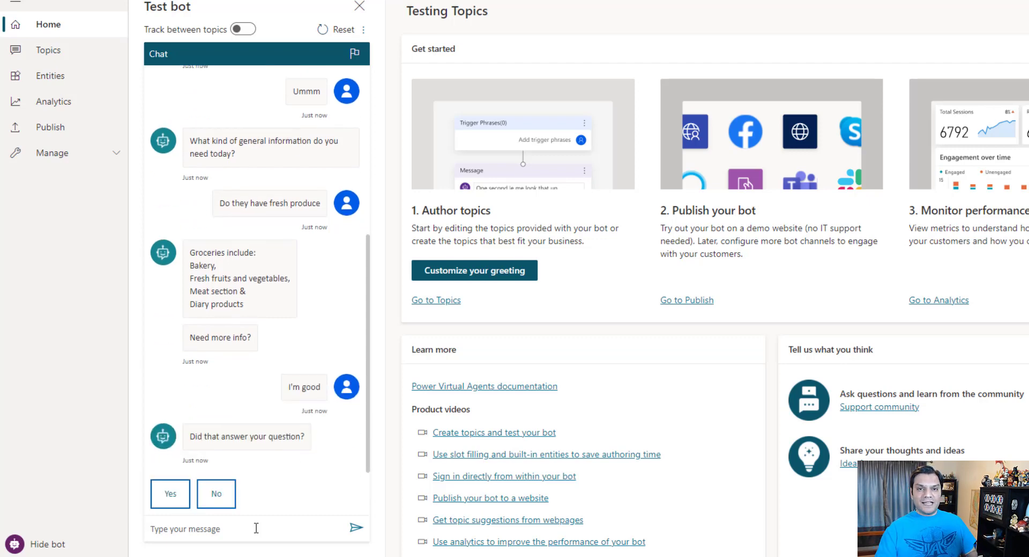
pyautogui.click(167, 498)
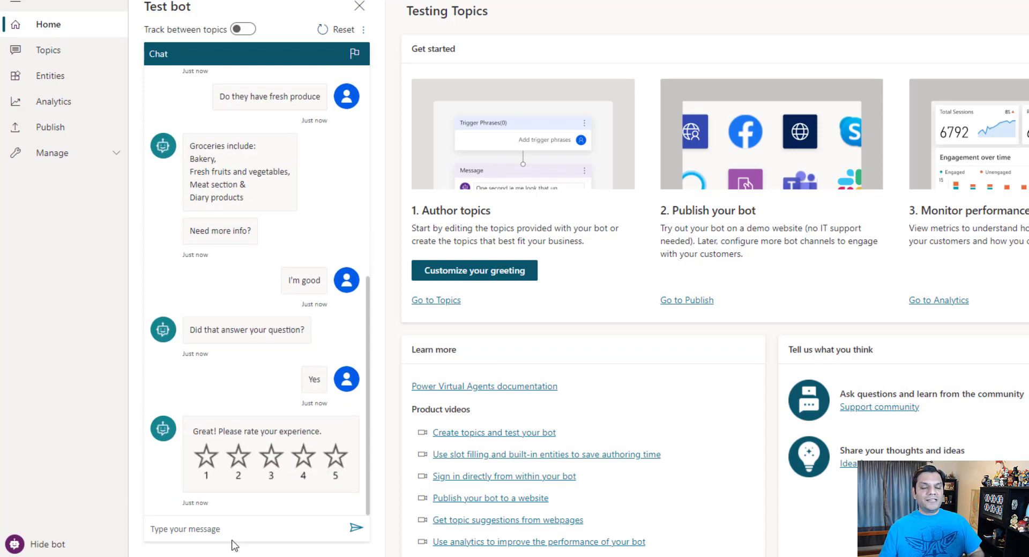
pyautogui.click(330, 454)
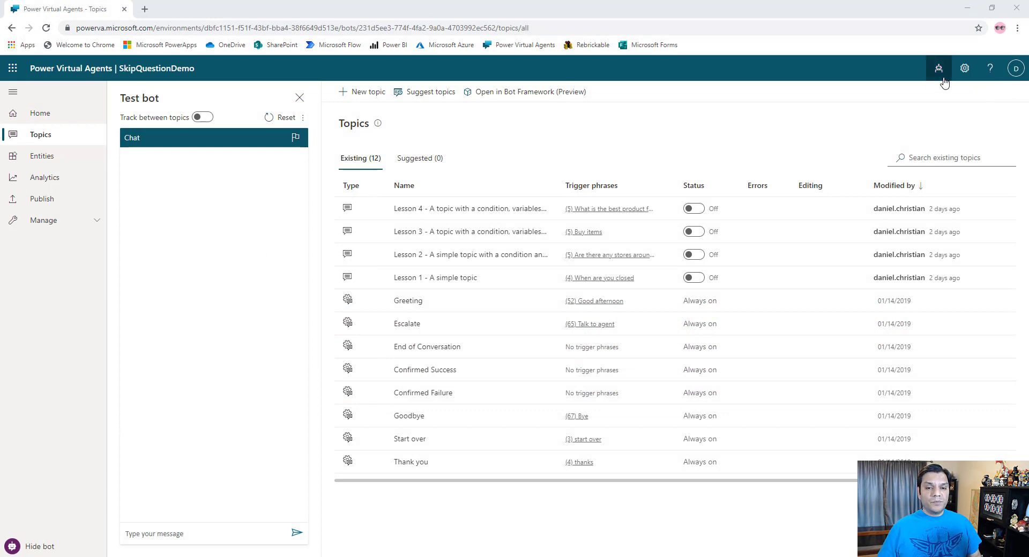
pyautogui.click(939, 68)
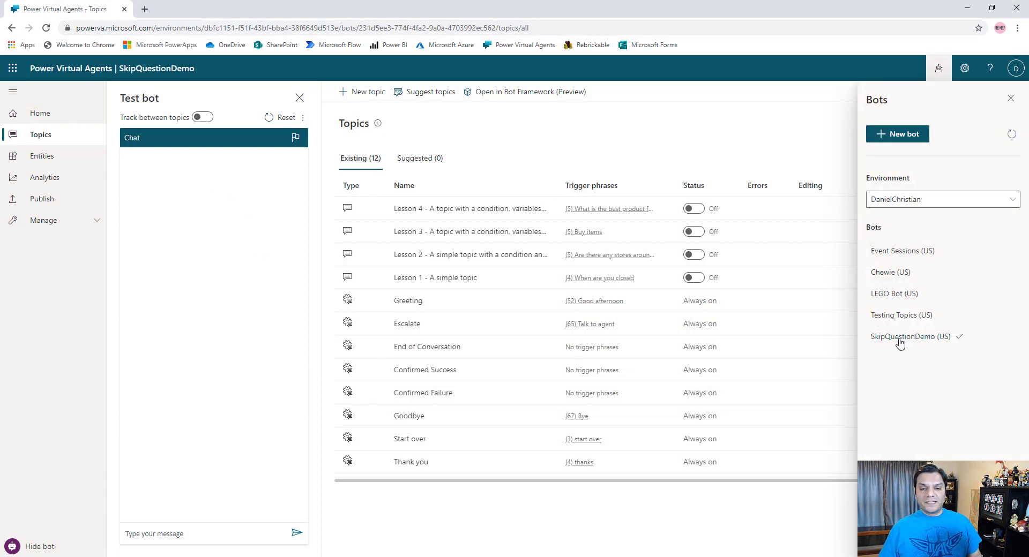
pyautogui.click(1011, 98)
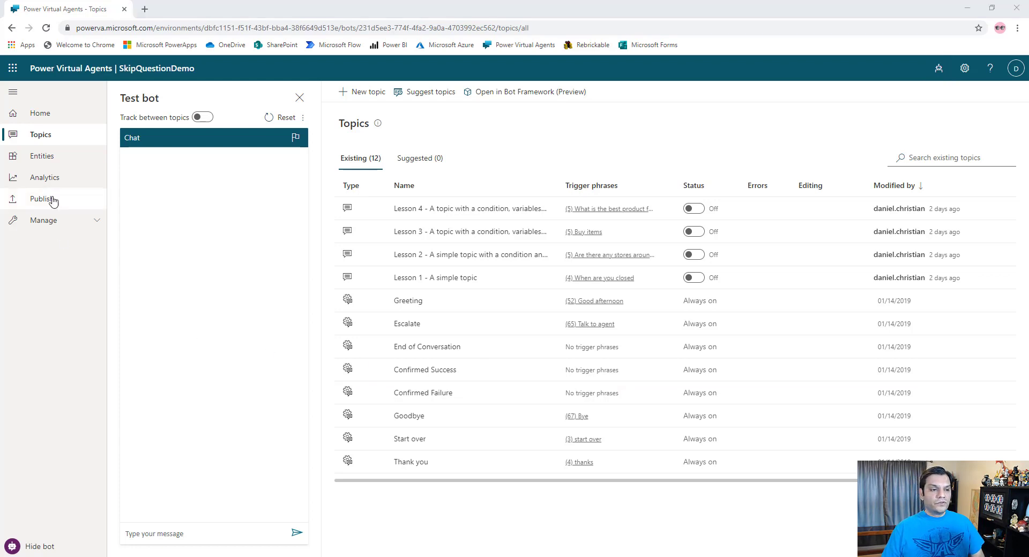
# - Create a new custom entity in the SkipQuestionDemo bot and name it "General Information"
pyautogui.click(49, 156)
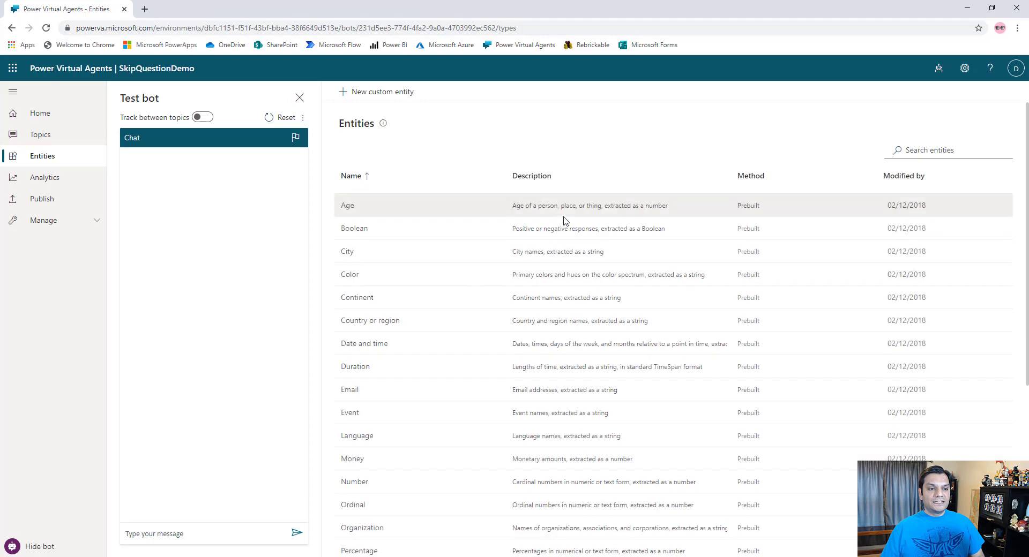
pyautogui.click(380, 99)
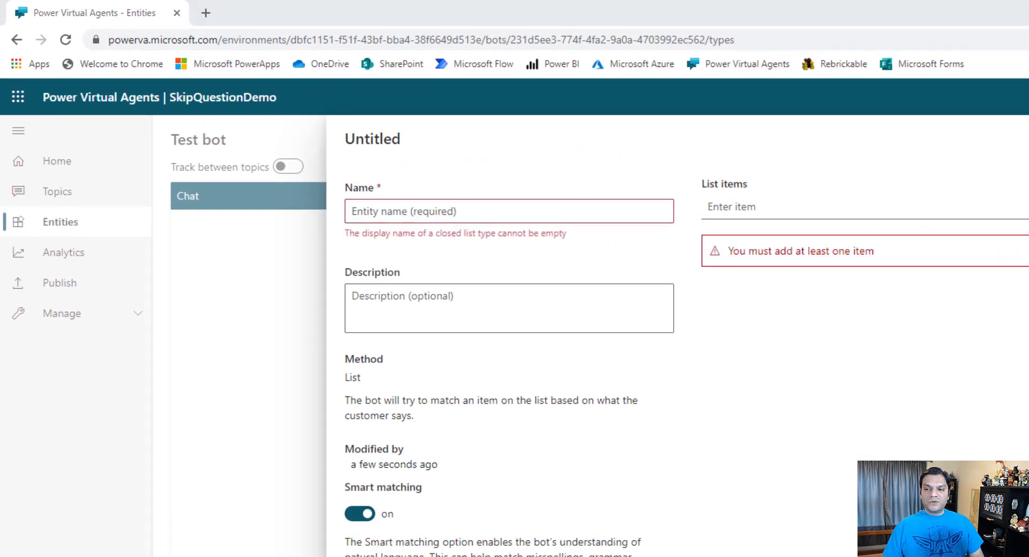
pyautogui.click(468, 205)
pyautogui.write('Ge')
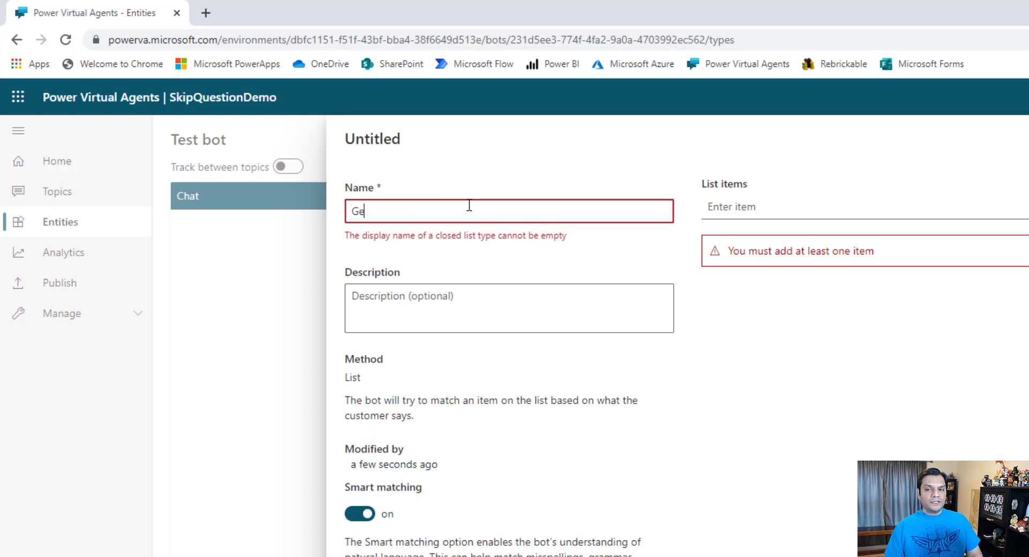
pyautogui.write('neral Info')
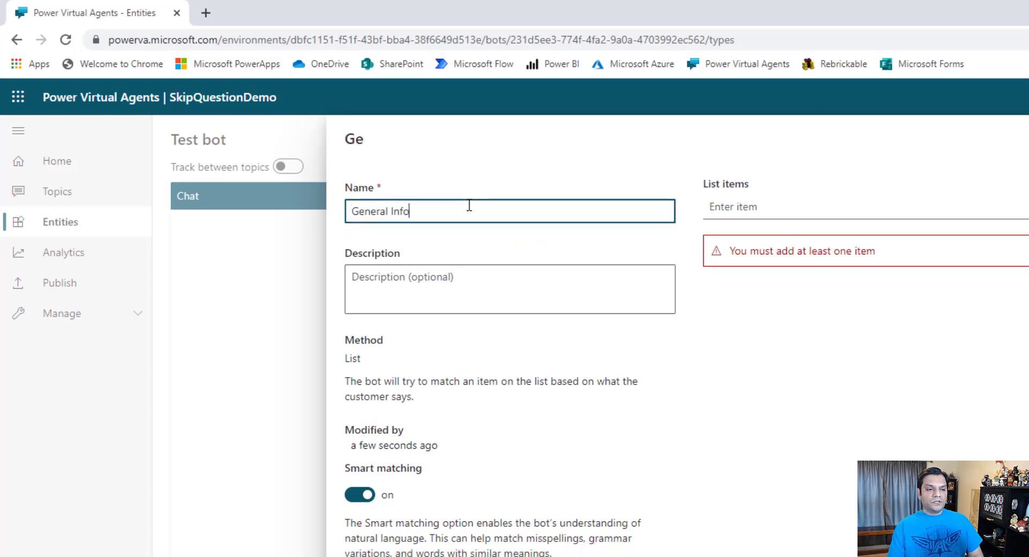
pyautogui.write('rmation')
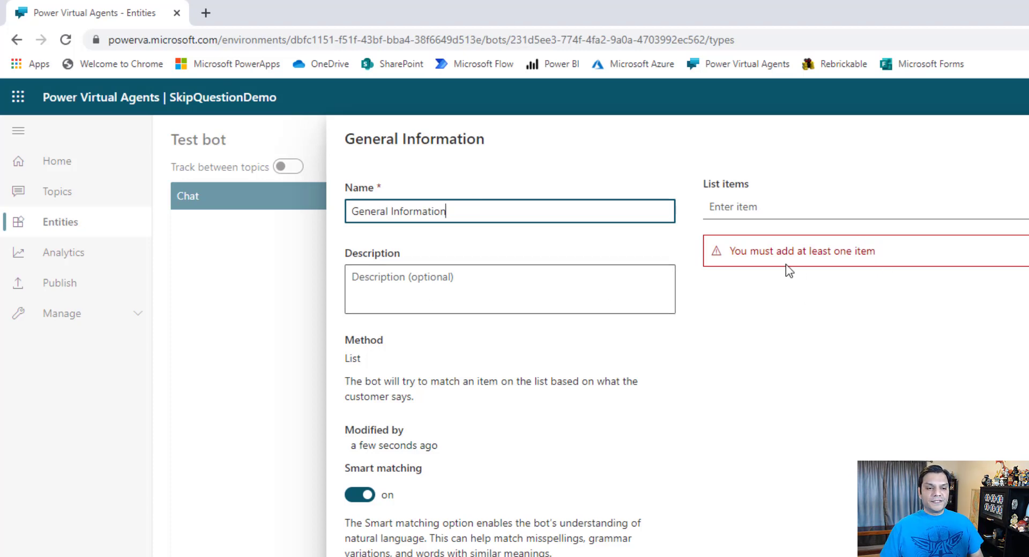
# - Add the list items Address, Store hours, Self checkout, Pharmacy and Groceries to the General Information entity
pyautogui.click(807, 212)
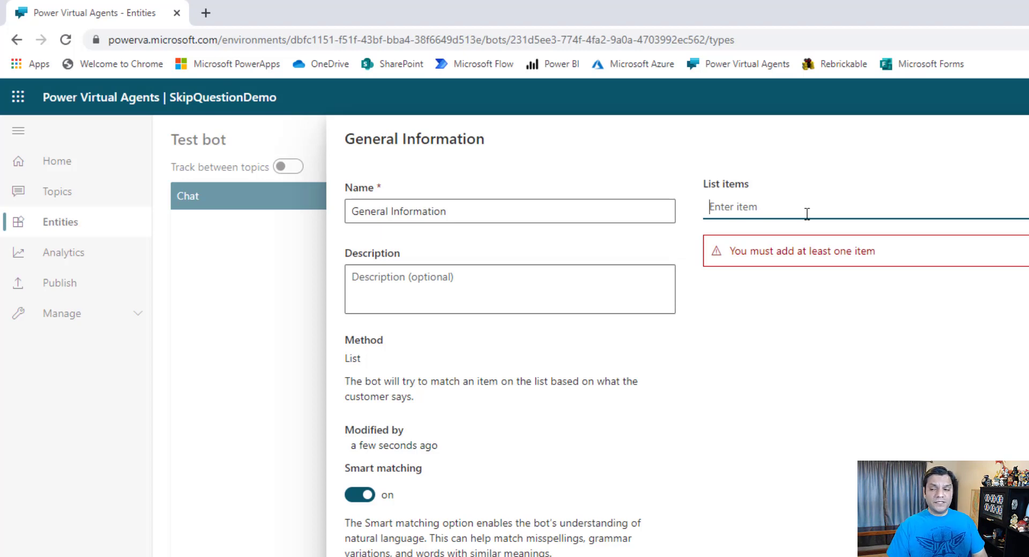
pyautogui.write('Addres')
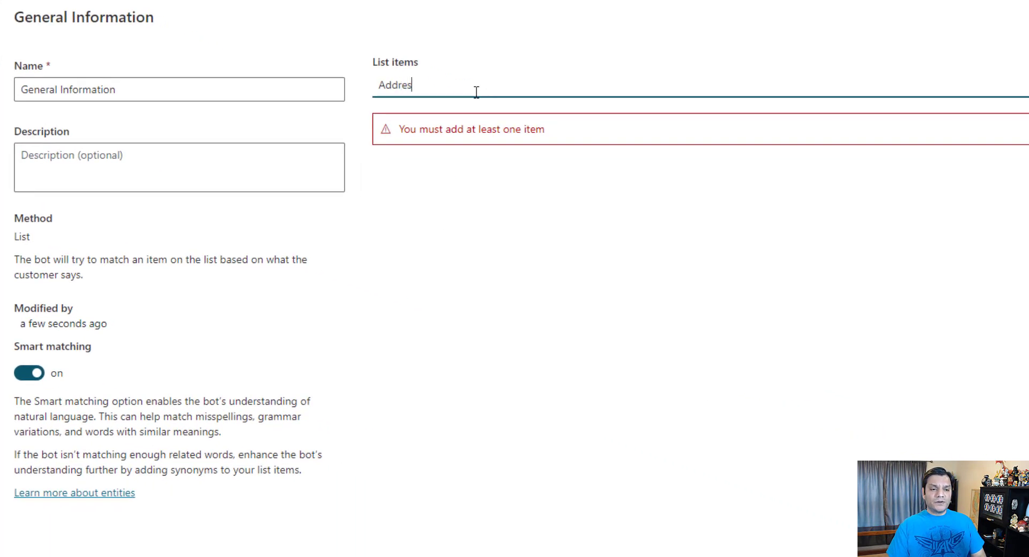
pyautogui.write('s')
pyautogui.press('Return')
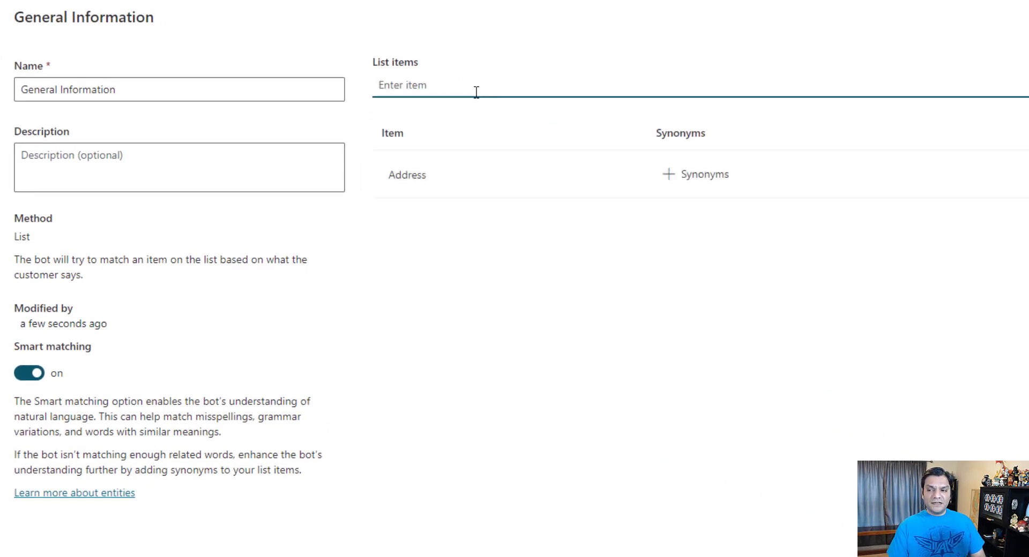
pyautogui.write('Store hours')
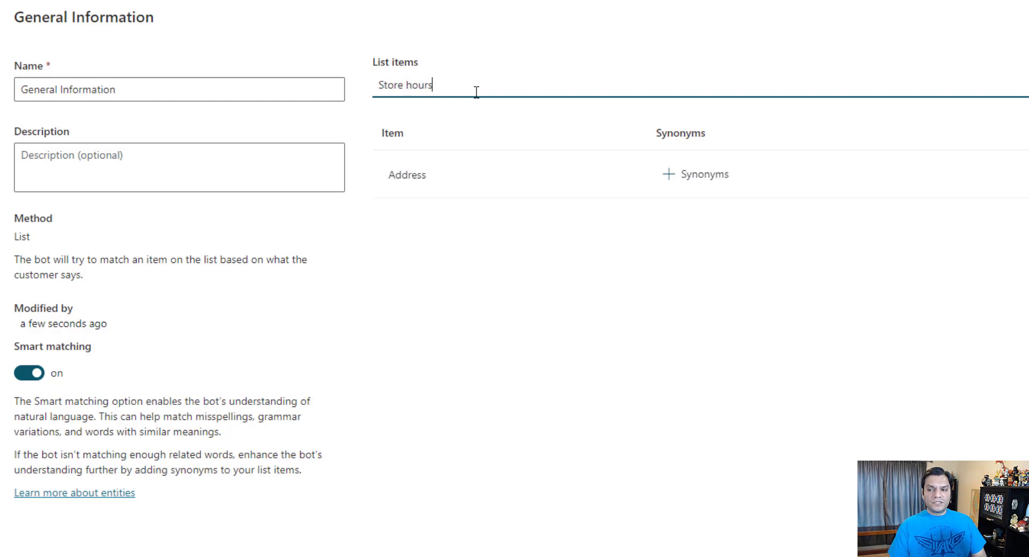
pyautogui.press('Return')
pyautogui.write('Self ')
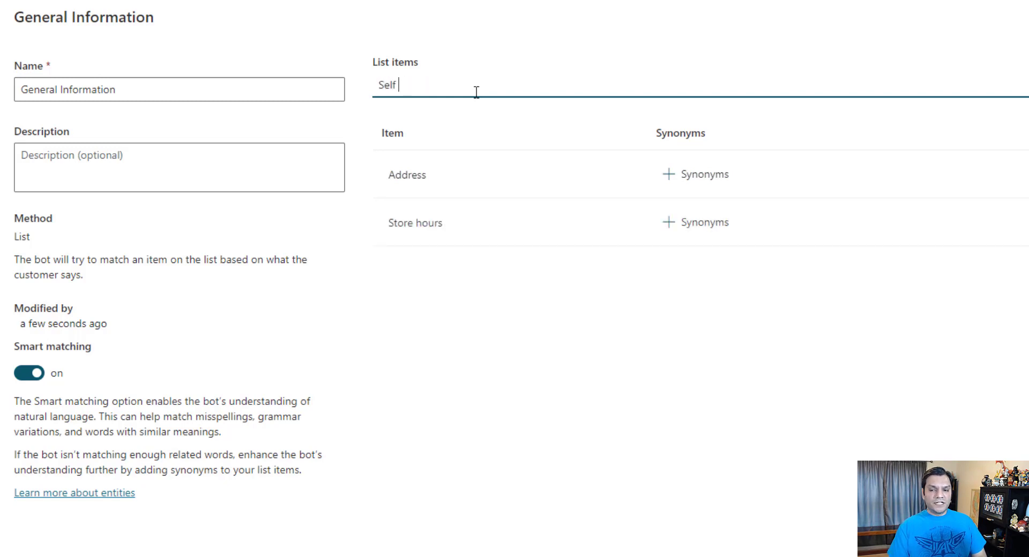
pyautogui.write('checkout')
pyautogui.press('Return')
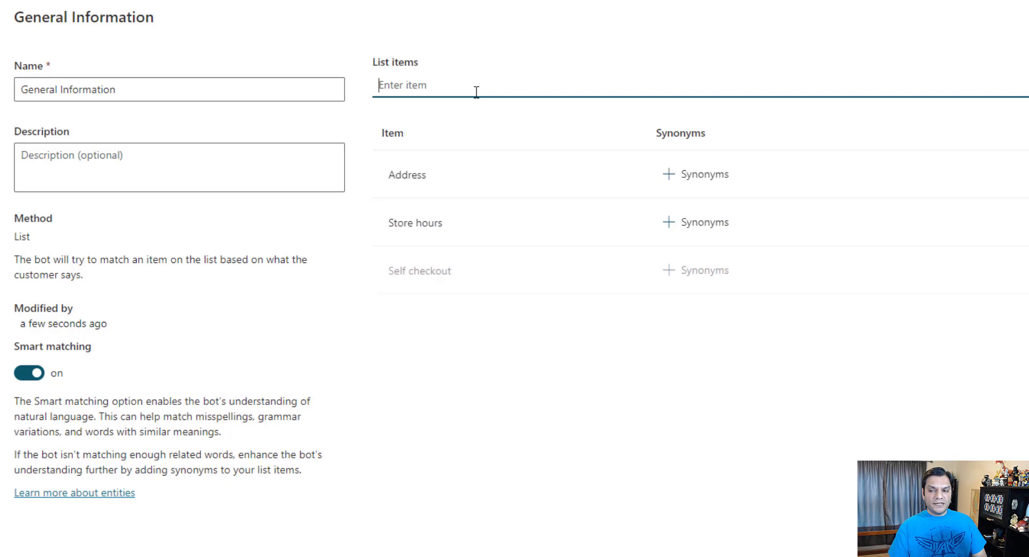
pyautogui.write('Pharmacy')
pyautogui.press('Return')
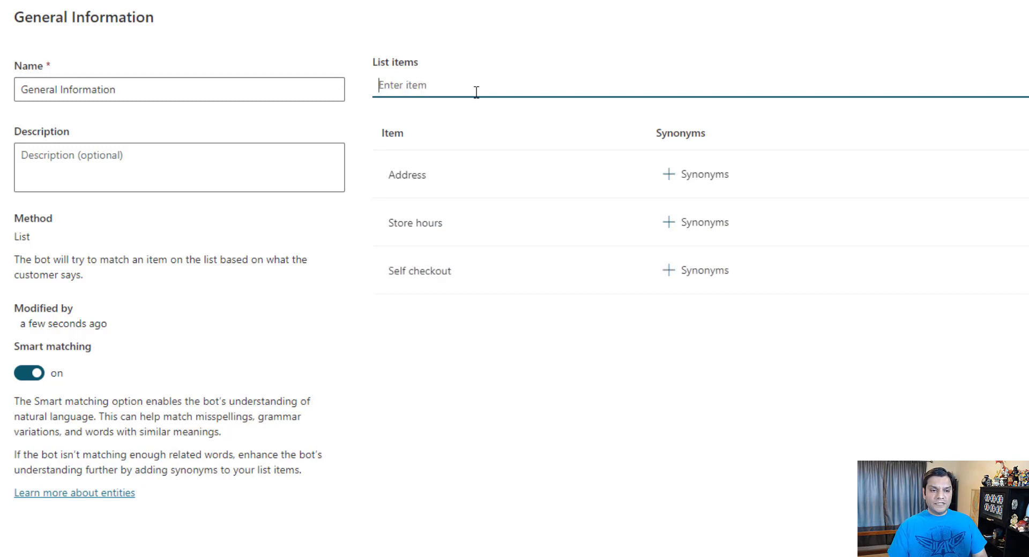
pyautogui.write('Groceries')
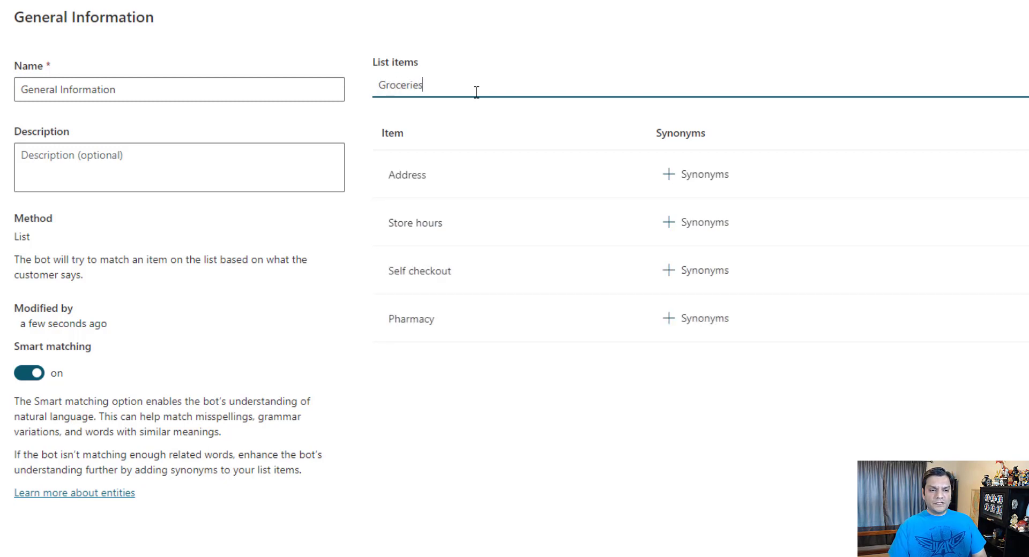
pyautogui.press('Return')
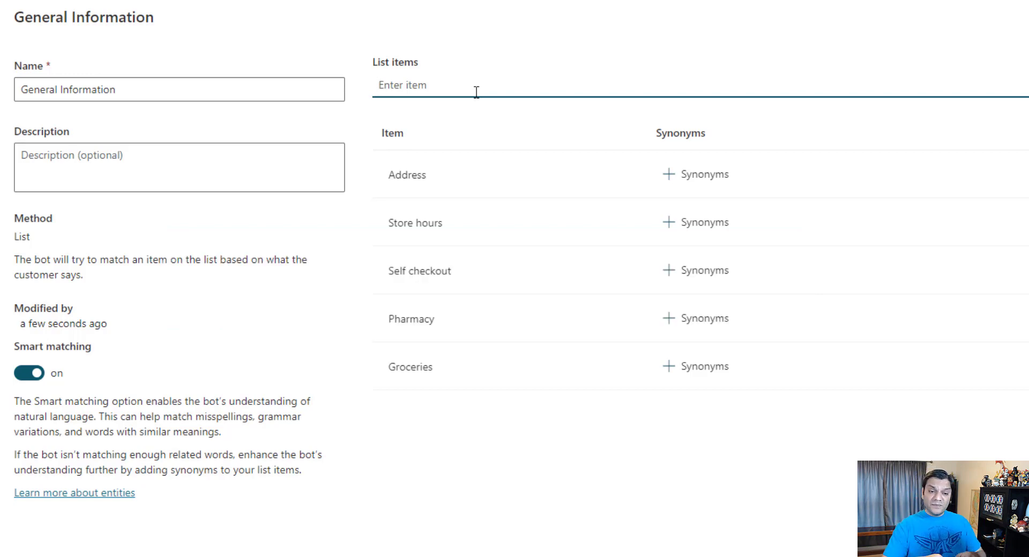
# - Add the synonyms "store address" and "store location" to the Address list item and save them
pyautogui.click(682, 175)
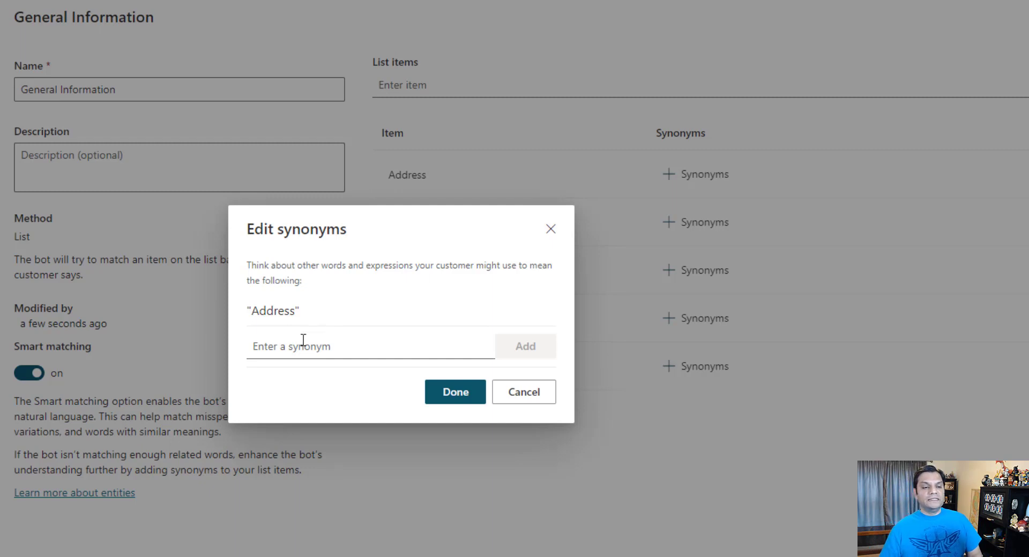
pyautogui.click(325, 349)
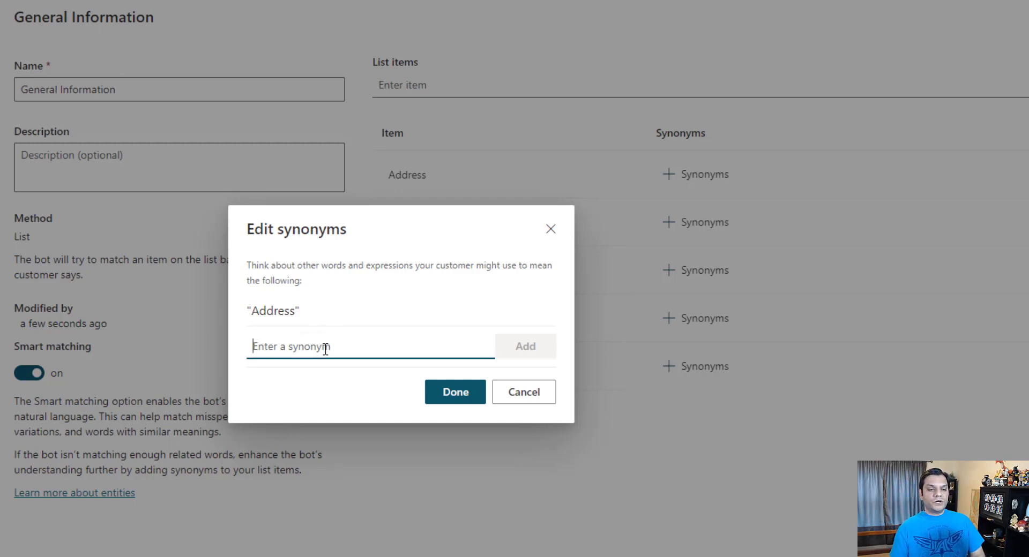
pyautogui.write('store address')
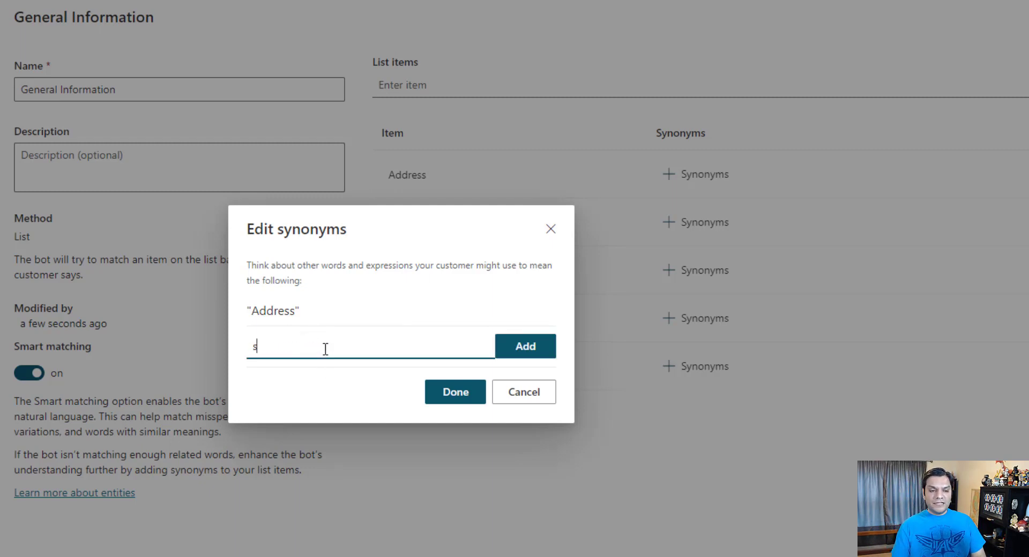
pyautogui.press('Return')
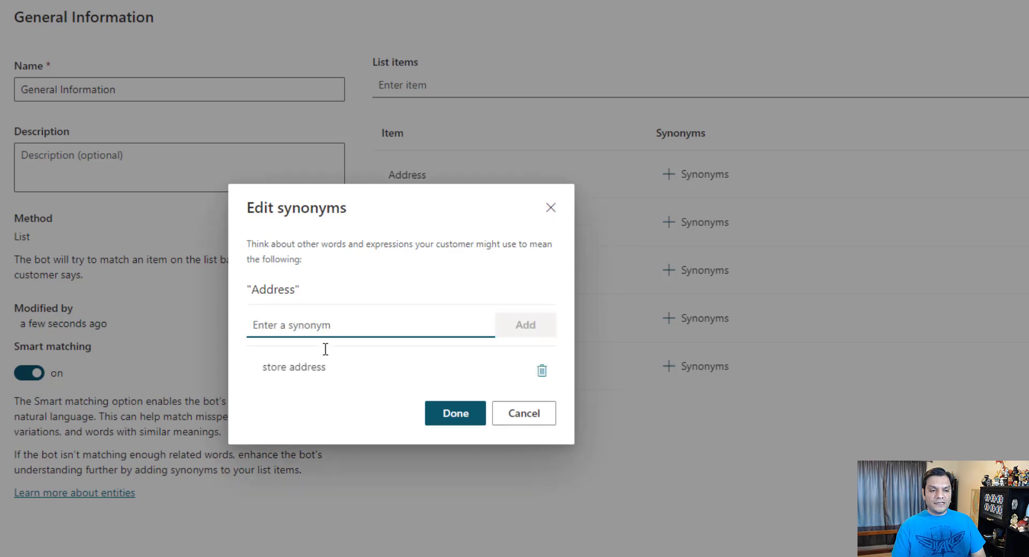
pyautogui.write('store location')
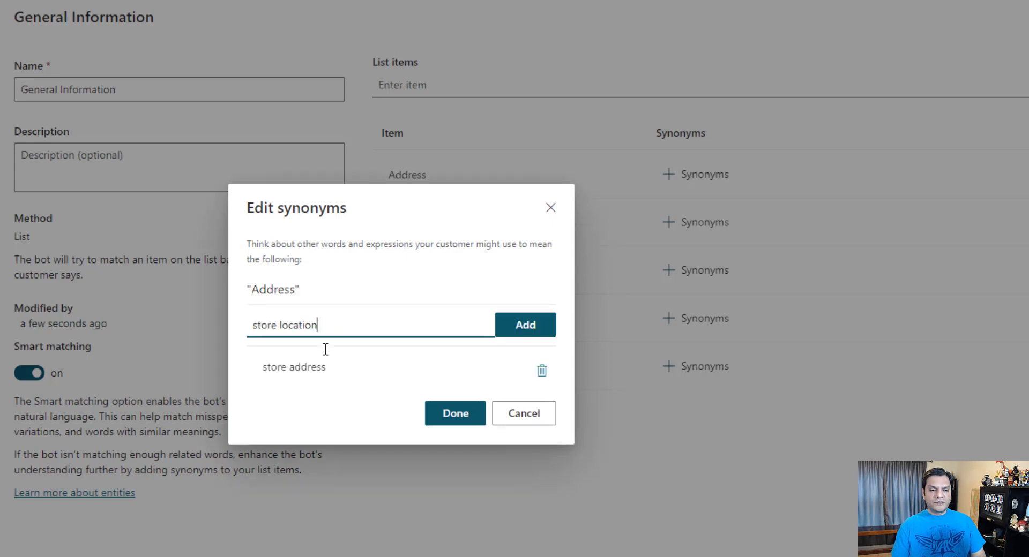
pyautogui.press('Return')
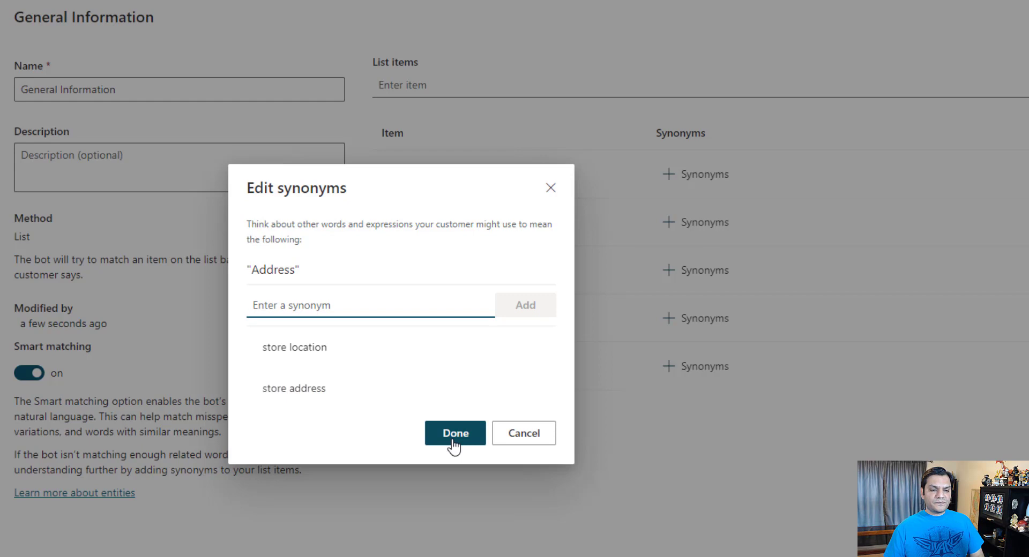
pyautogui.moveTo(443, 346)
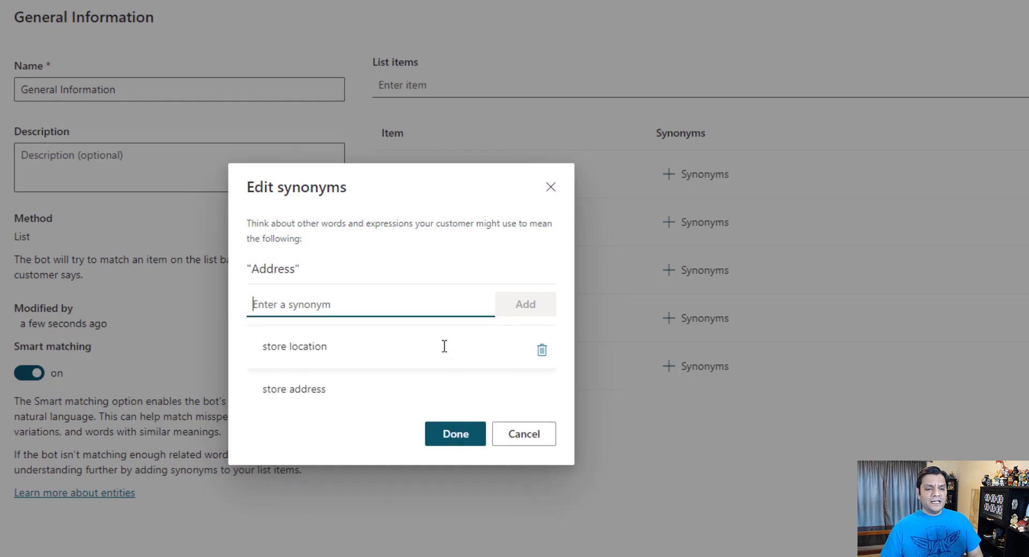
pyautogui.click(354, 342)
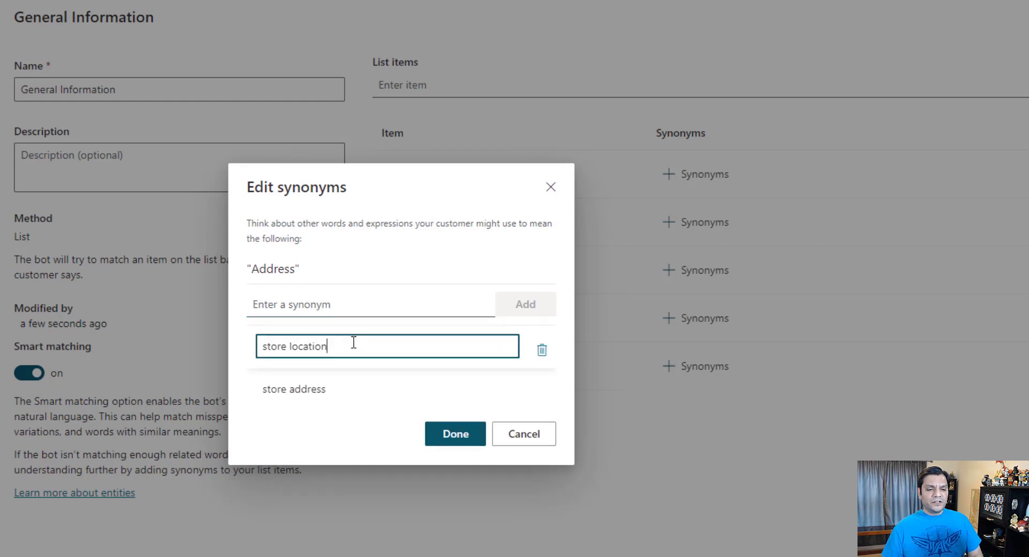
pyautogui.click(363, 388)
pyautogui.moveTo(406, 374)
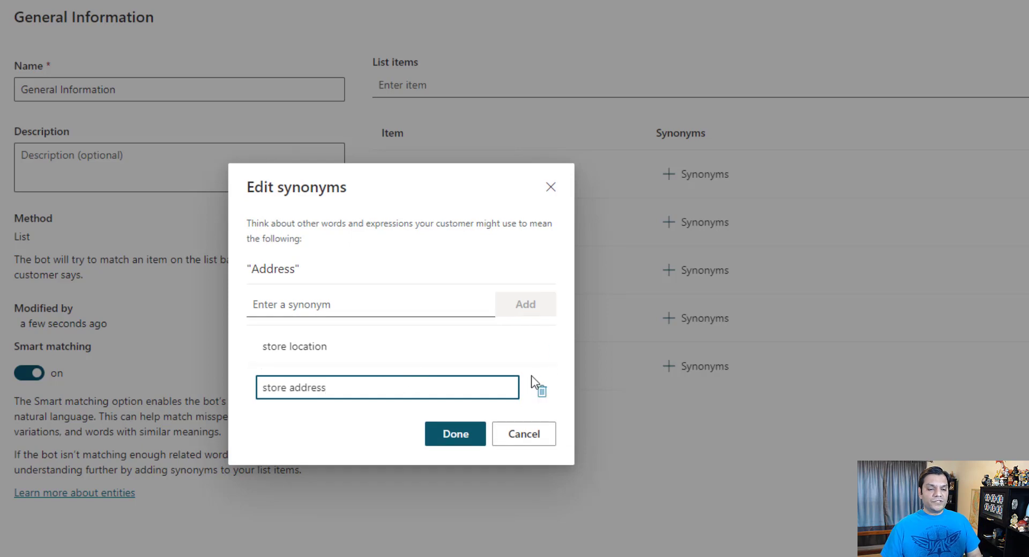
pyautogui.click(458, 437)
# - Add the synonym "What time is the store open" to the Store hours list item and save it
pyautogui.moveTo(423, 225)
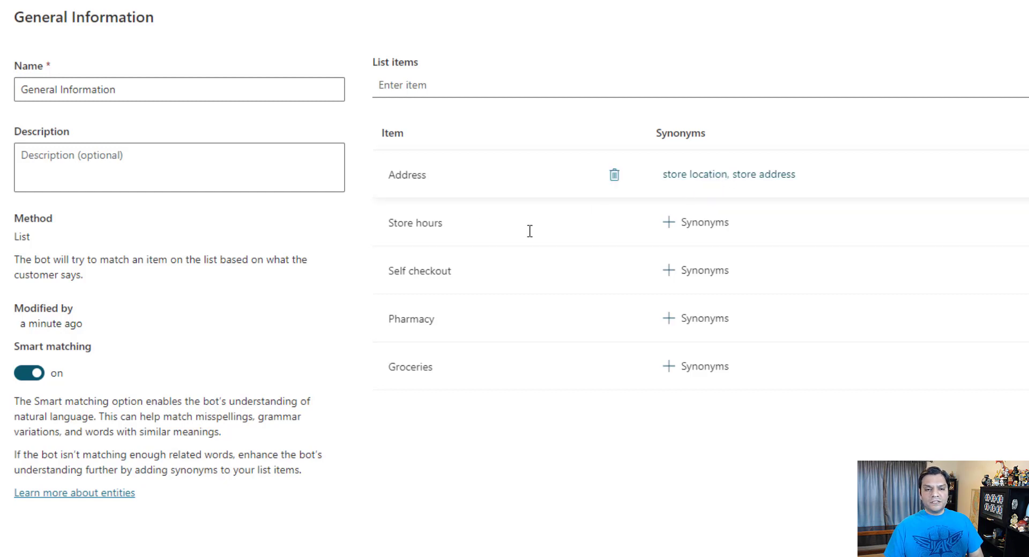
pyautogui.click(664, 225)
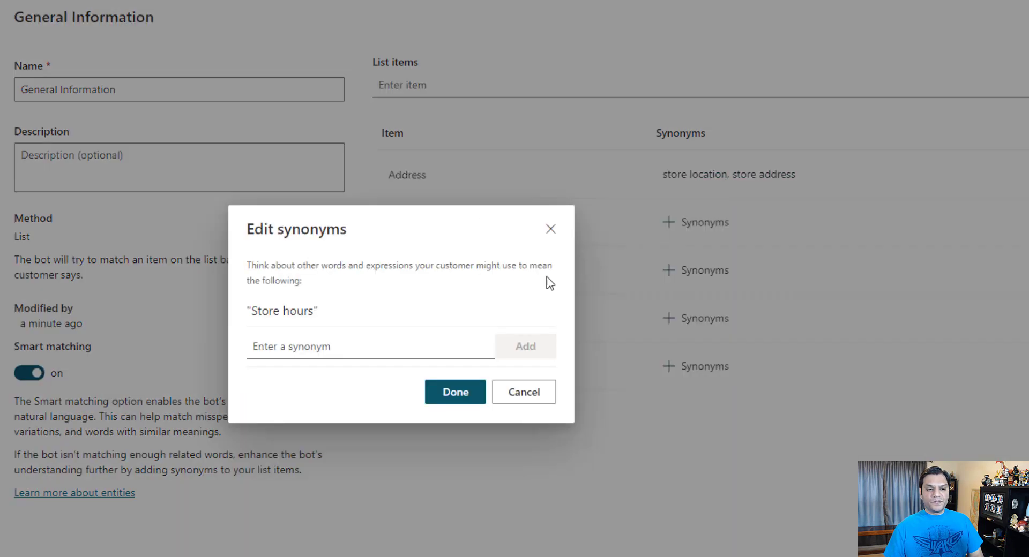
pyautogui.click(392, 346)
pyautogui.write('W')
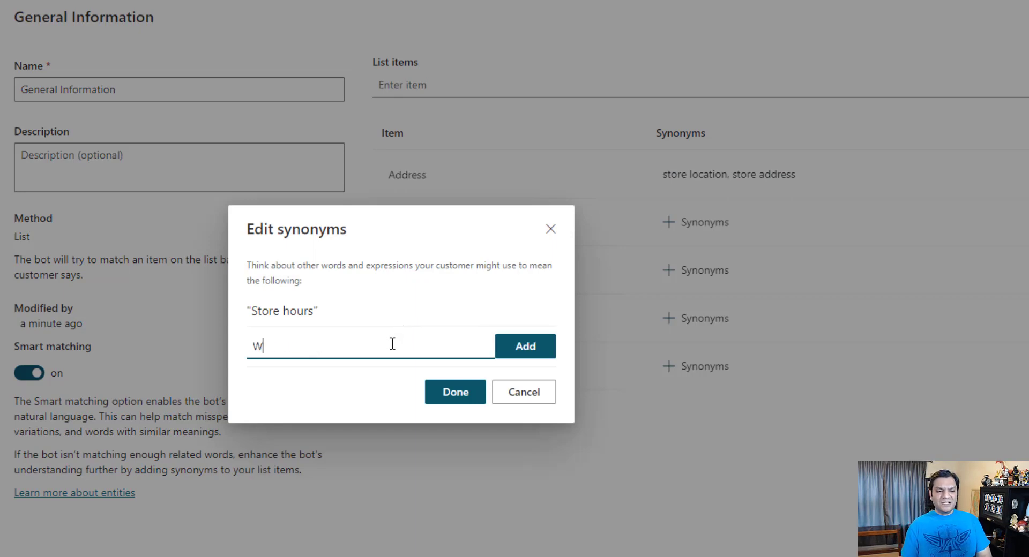
pyautogui.write('hat time is the store open')
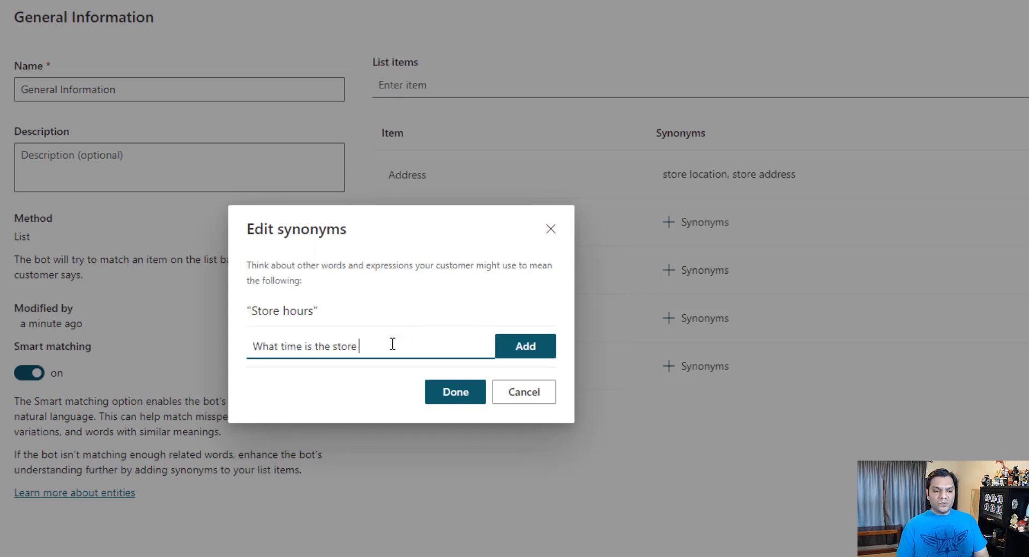
pyautogui.click(525, 353)
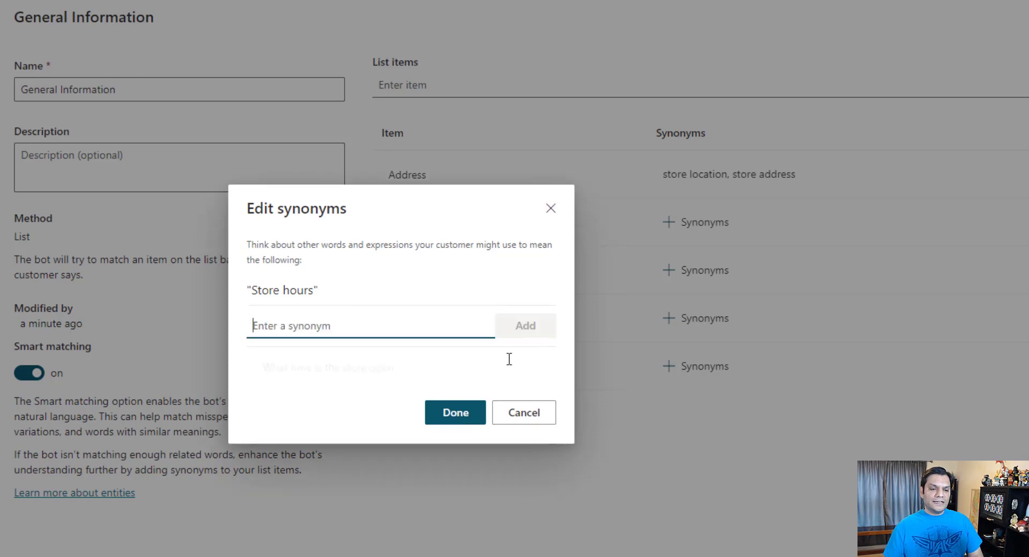
pyautogui.click(460, 418)
# - Give the Self checkout list item the synonyms "Do they have self checkout" and "Stores that have self checkout machines"
pyautogui.click(713, 271)
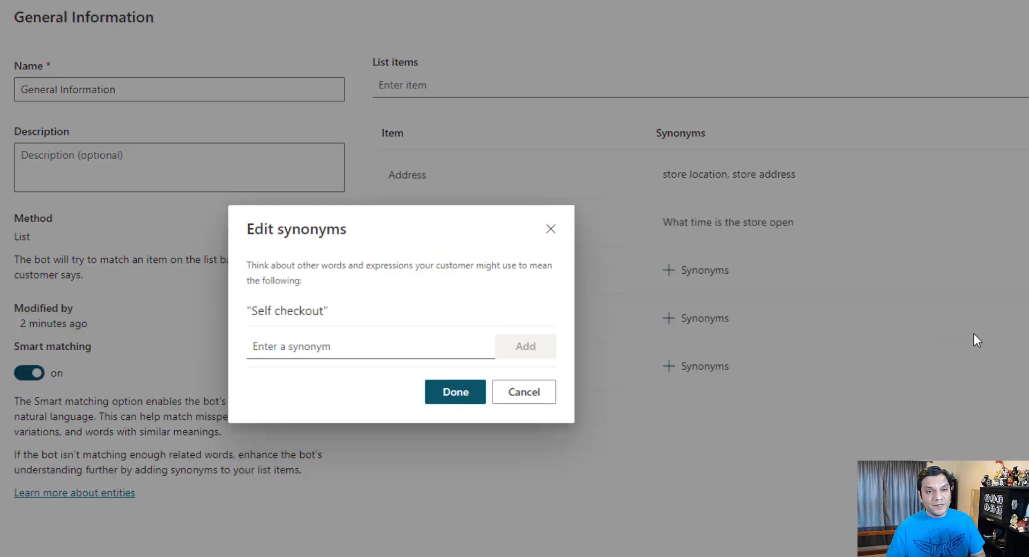
pyautogui.click(312, 346)
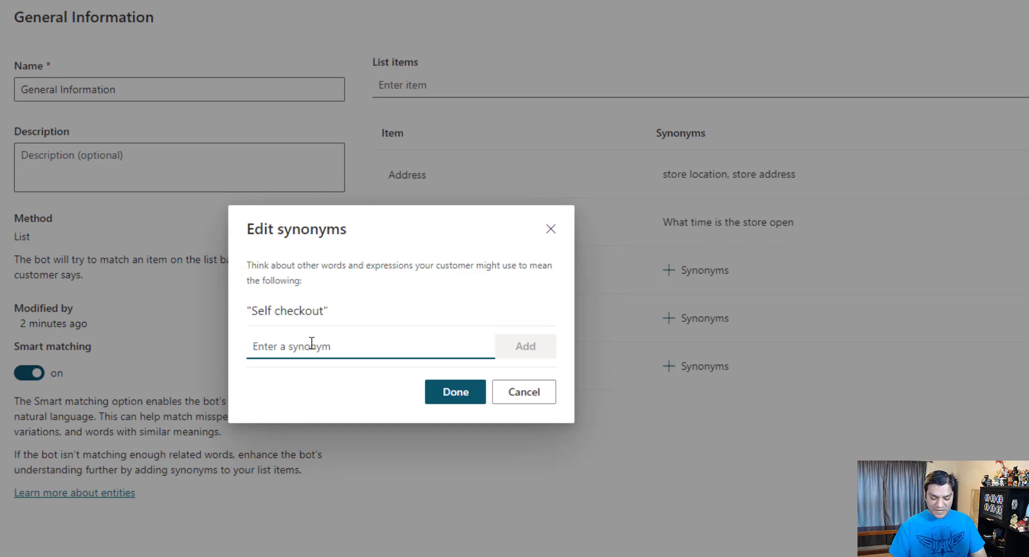
pyautogui.write('Do they hav')
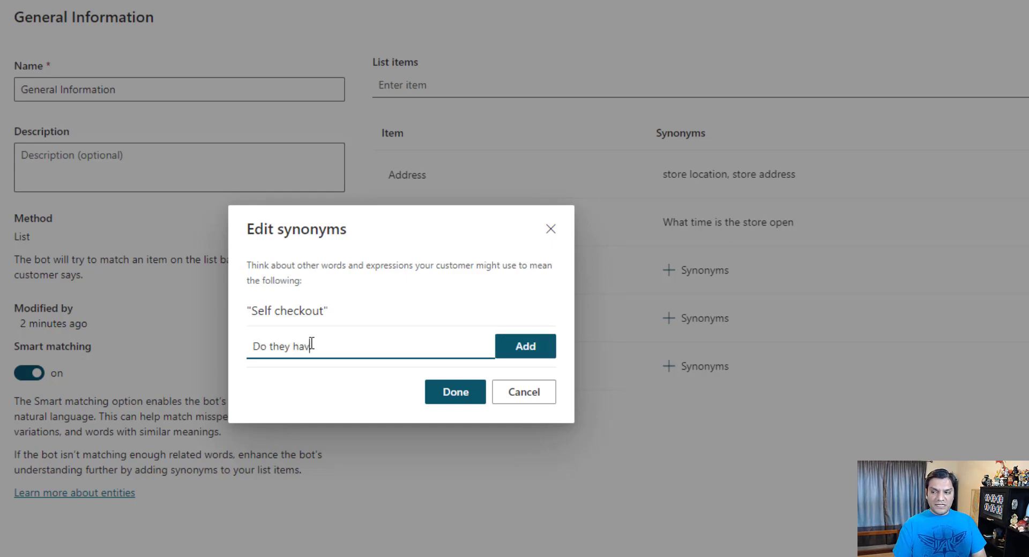
pyautogui.write('e self checkout')
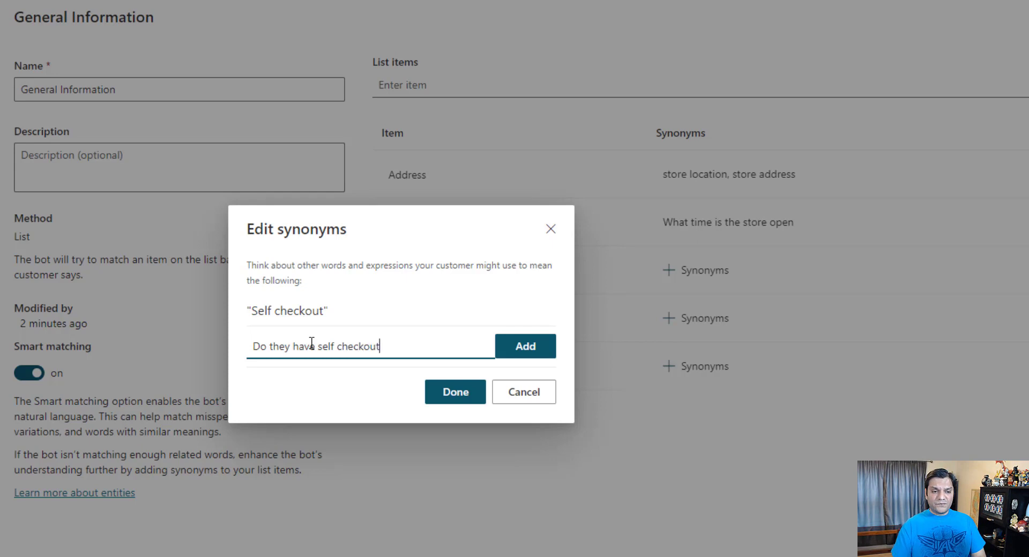
pyautogui.press('Return')
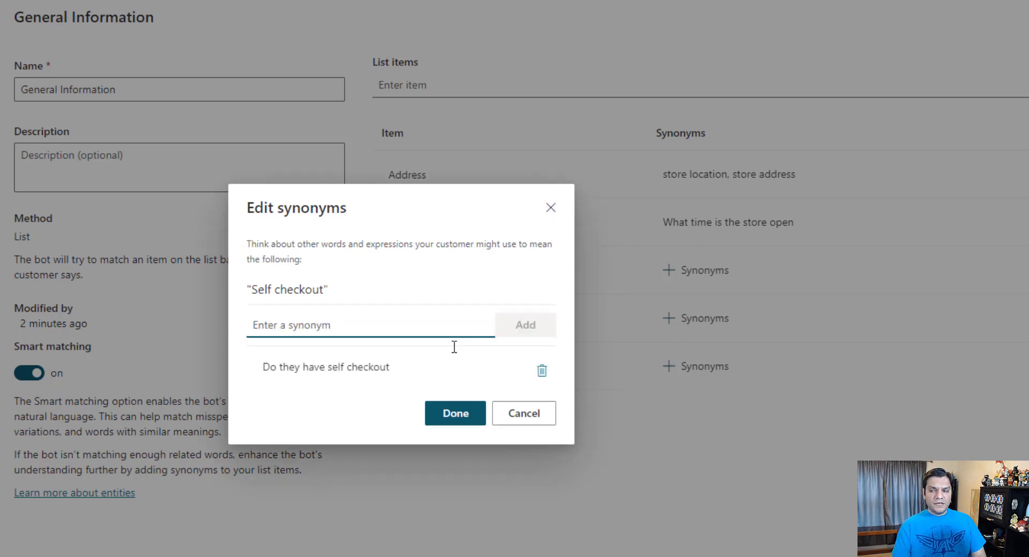
pyautogui.write('Stor')
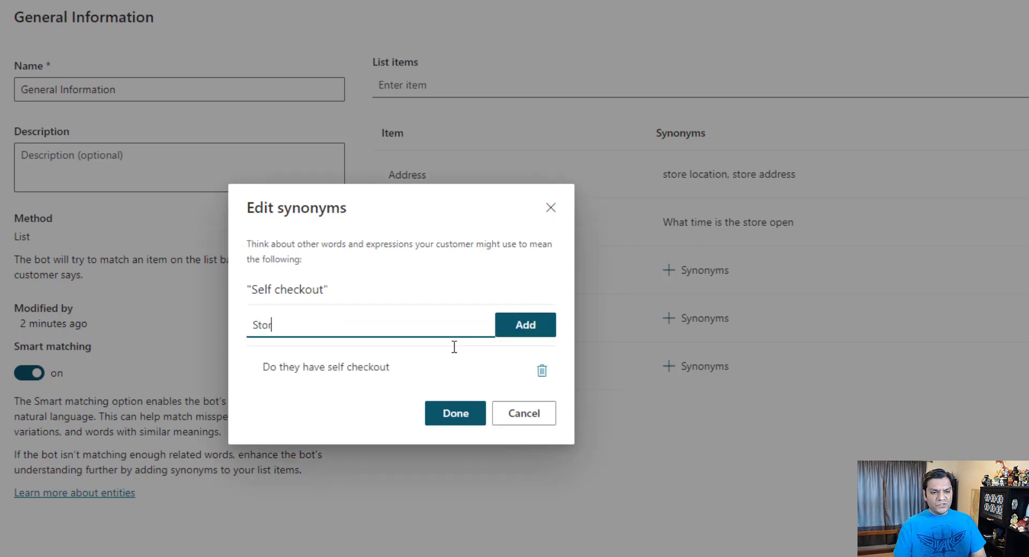
pyautogui.write('es that have')
pyautogui.press('BackSpace')
pyautogui.press('BackSpace')
pyautogui.write('ave s')
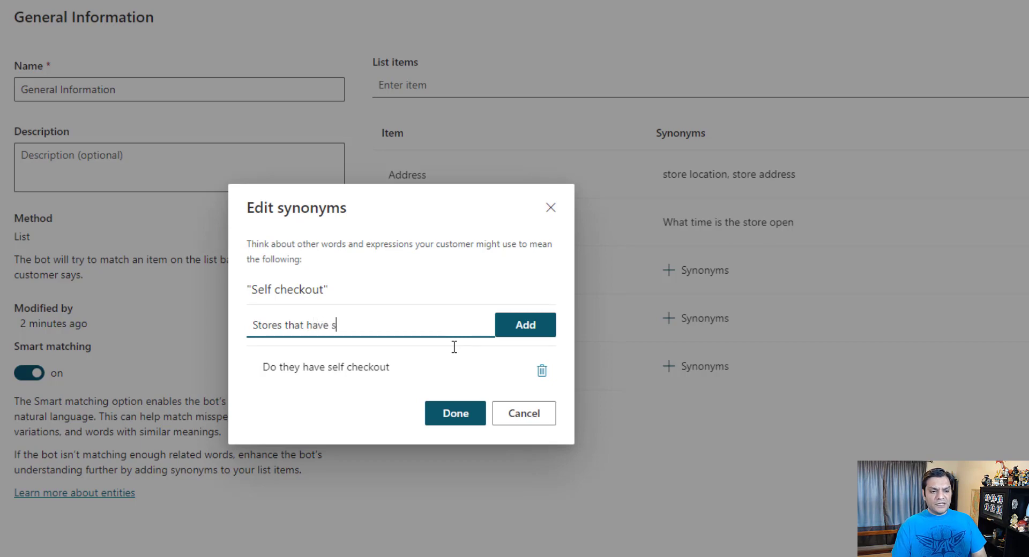
pyautogui.write('elf checkout ')
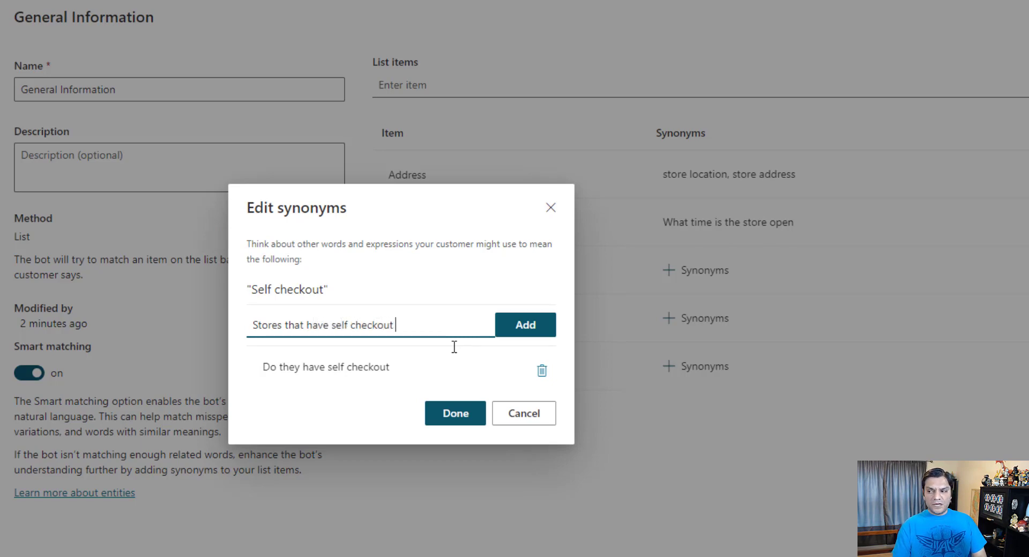
pyautogui.write('machines')
pyautogui.press('Return')
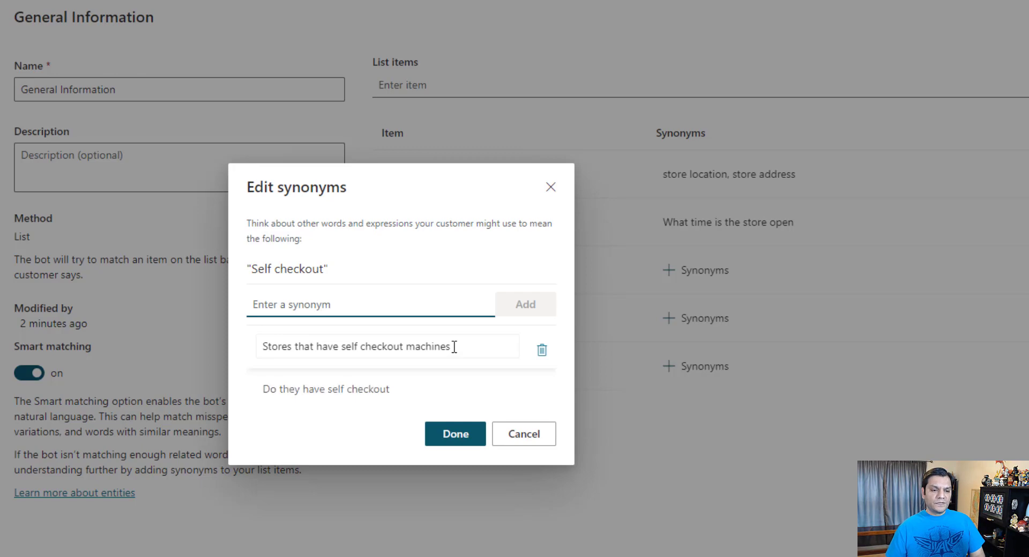
pyautogui.click(445, 441)
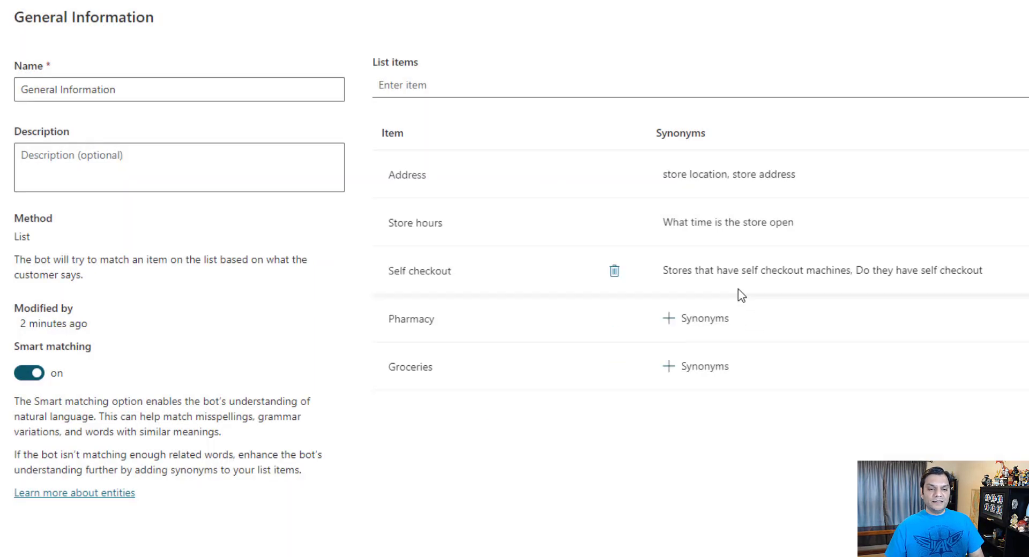
# - Give the Pharmacy list item the synonyms "Off the counter medication" and "Is the pharmacy included"
pyautogui.click(669, 319)
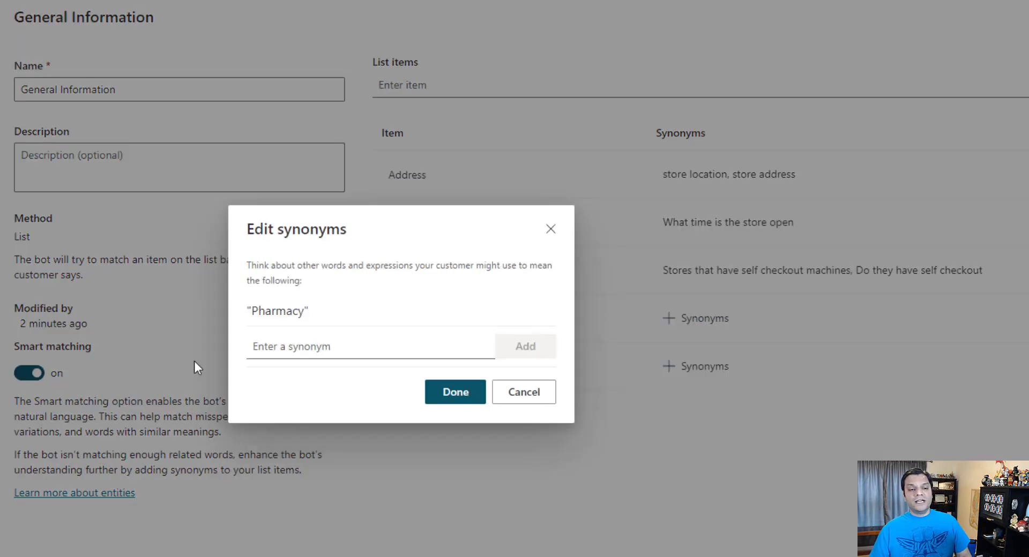
pyautogui.click(345, 341)
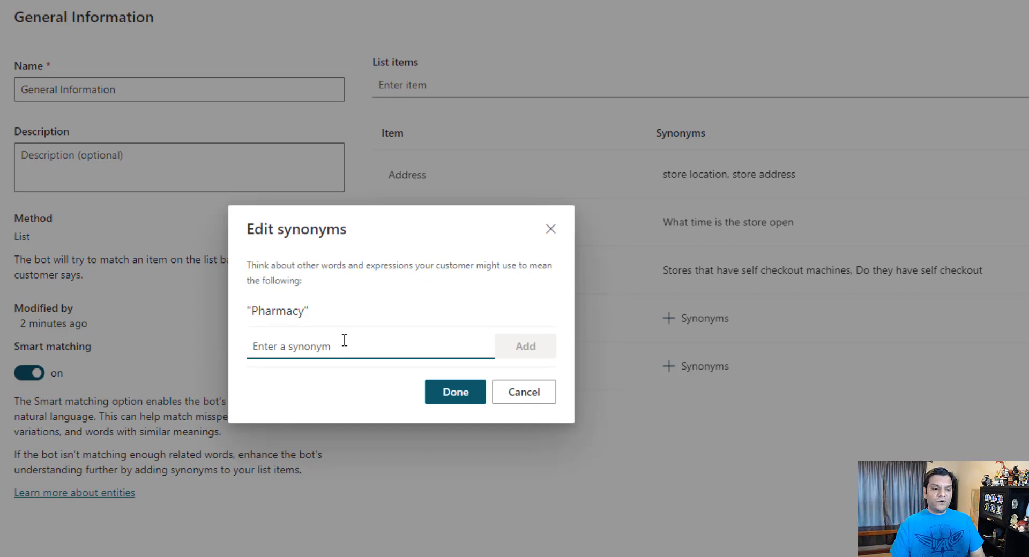
pyautogui.write('Off the')
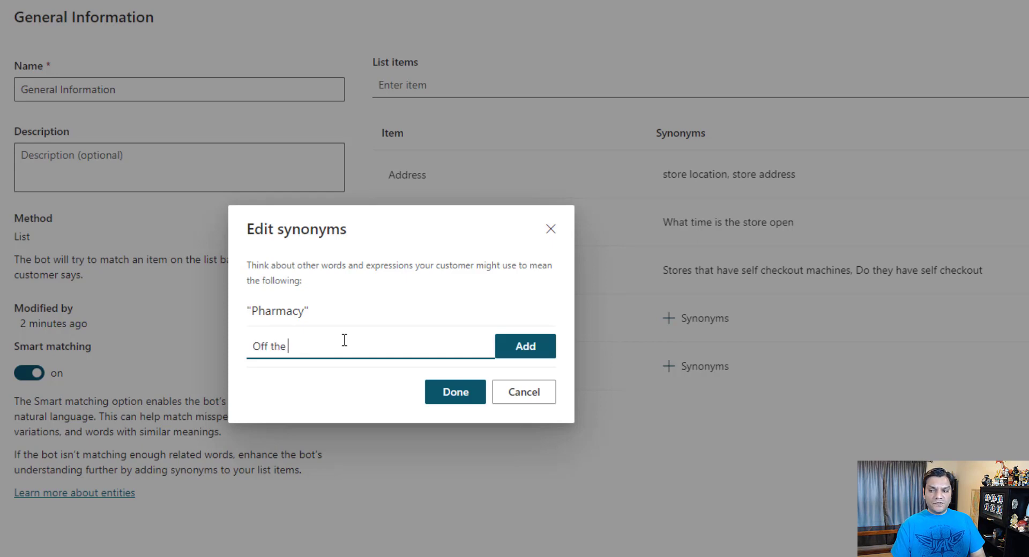
pyautogui.write(' counter medication')
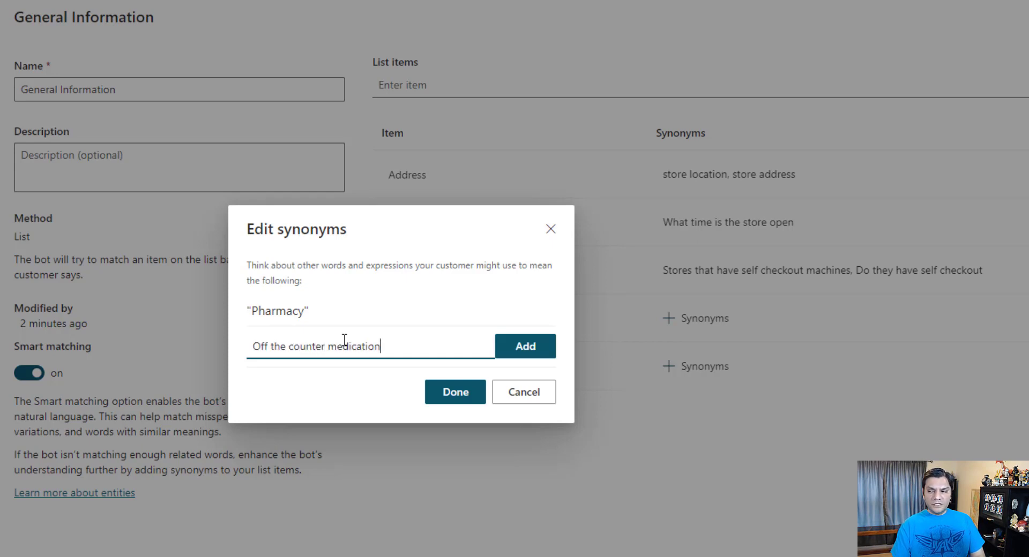
pyautogui.press('Return')
pyautogui.write('Is the')
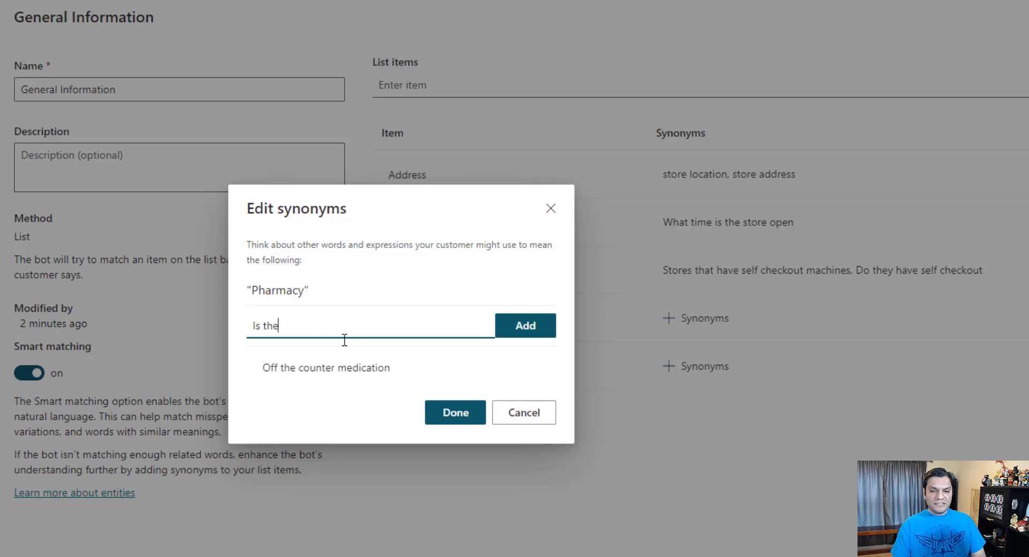
pyautogui.write(' pharmac')
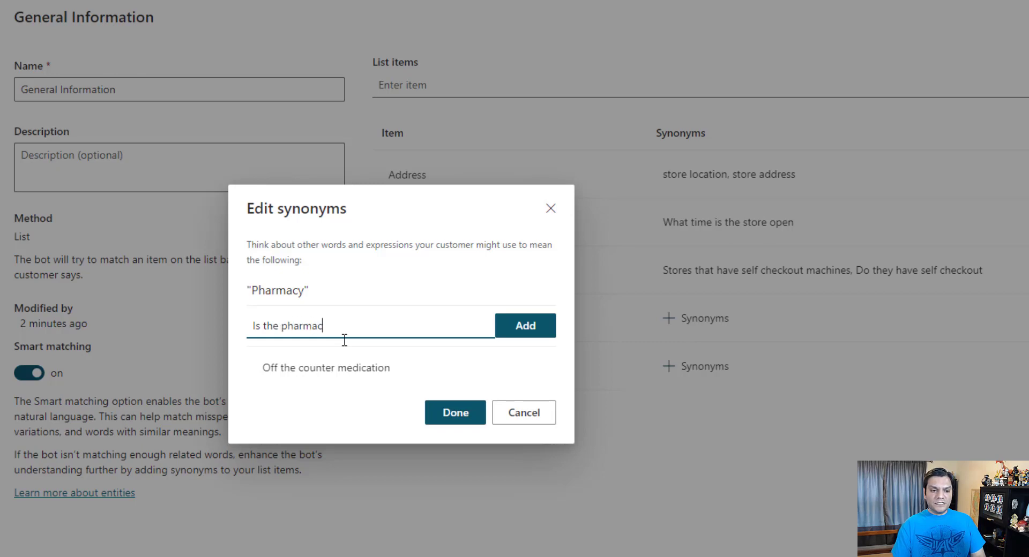
pyautogui.write('y inlu')
pyautogui.write('cluded')
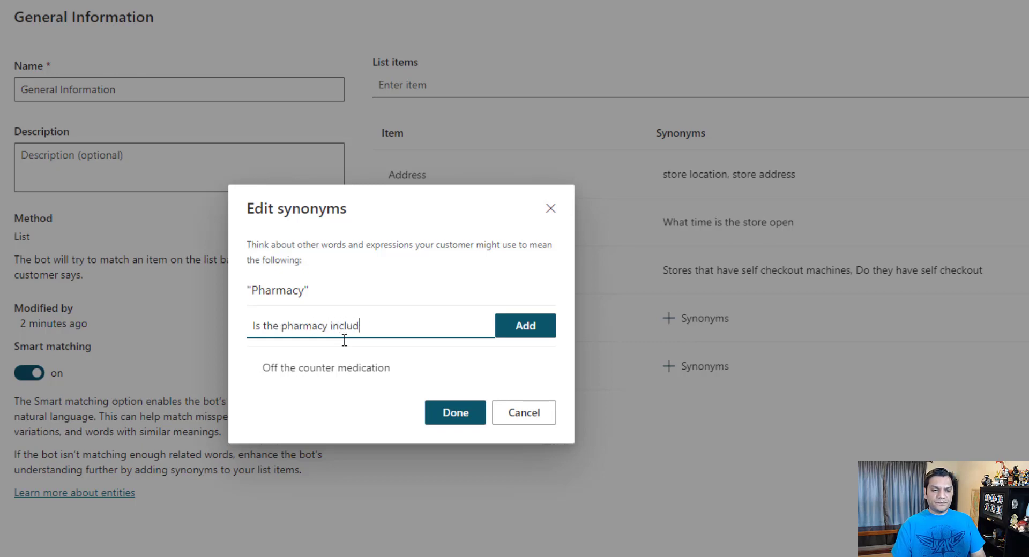
pyautogui.press('Return')
pyautogui.click(482, 438)
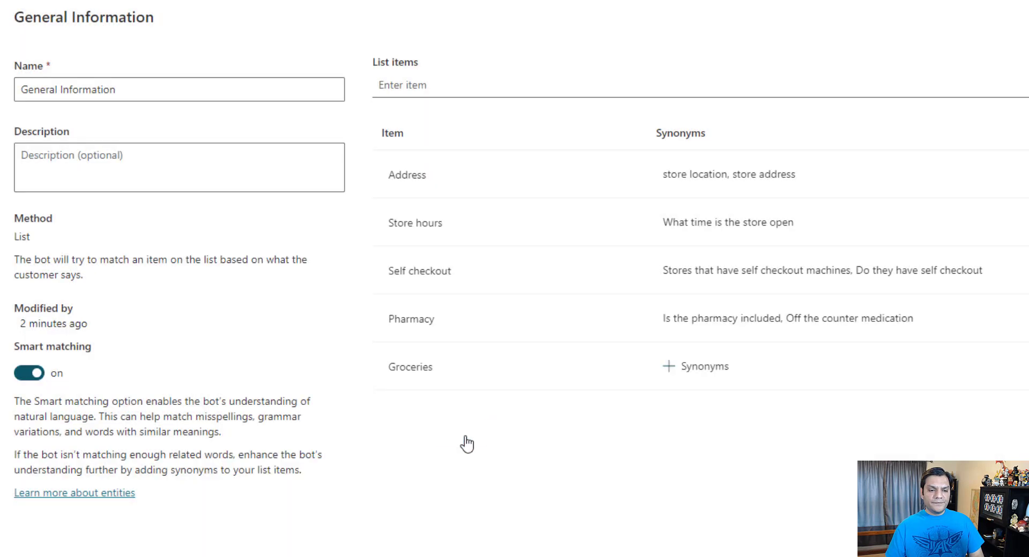
# - Add the synonyms "Bakery", "Meat" and "Fruits" to the Groceries list item
pyautogui.click(702, 368)
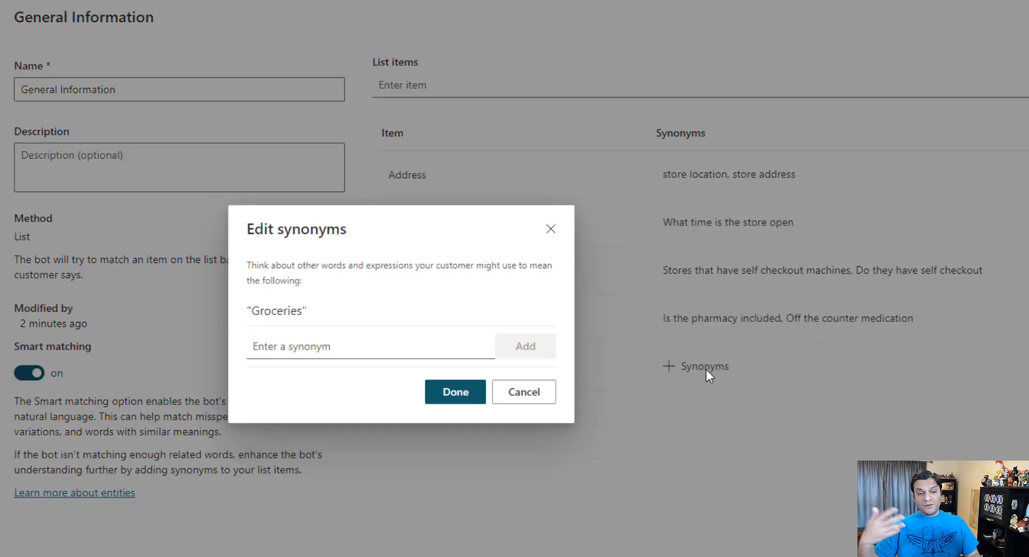
pyautogui.click(440, 353)
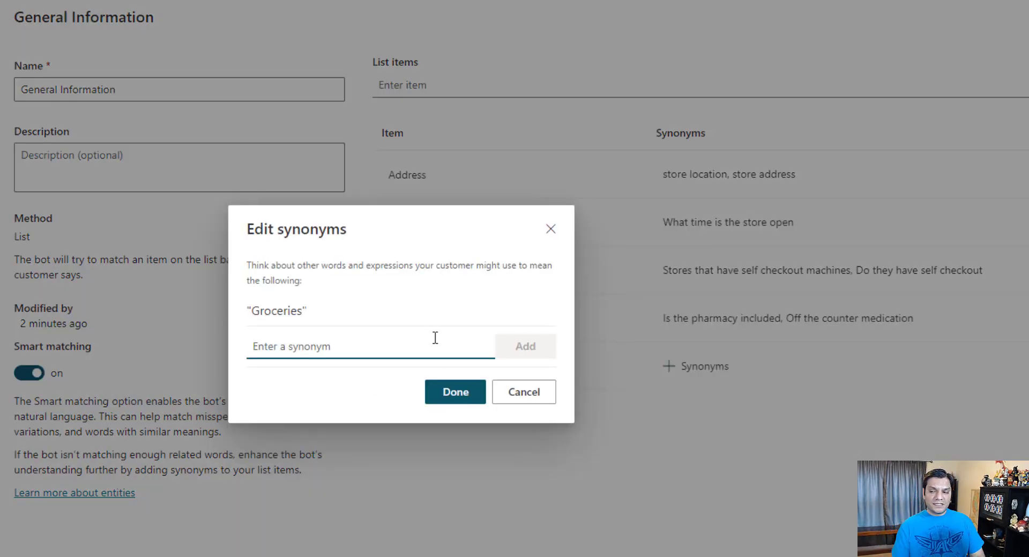
pyautogui.write('Bakery')
pyautogui.press('Return')
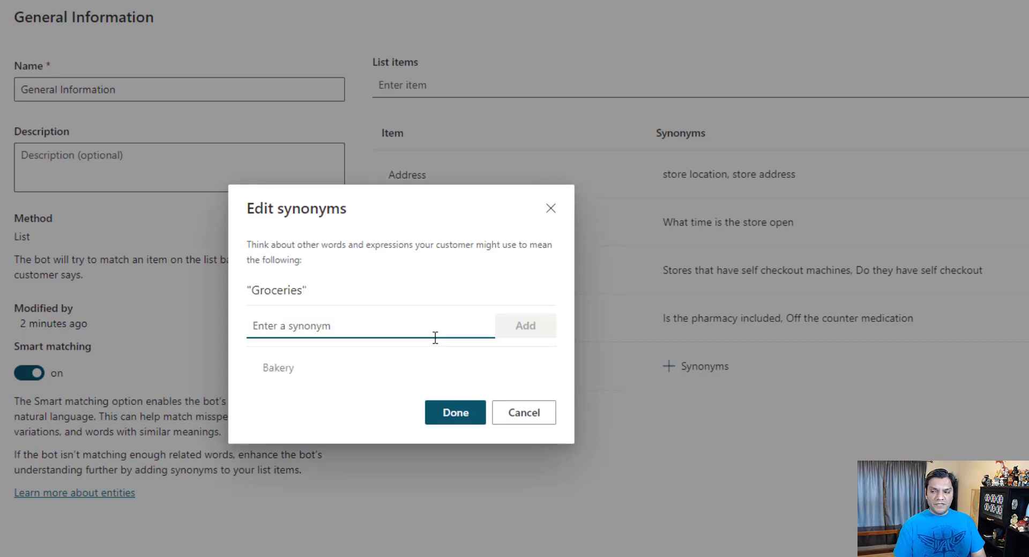
pyautogui.write('Meat')
pyautogui.press('Return')
pyautogui.write('Fru')
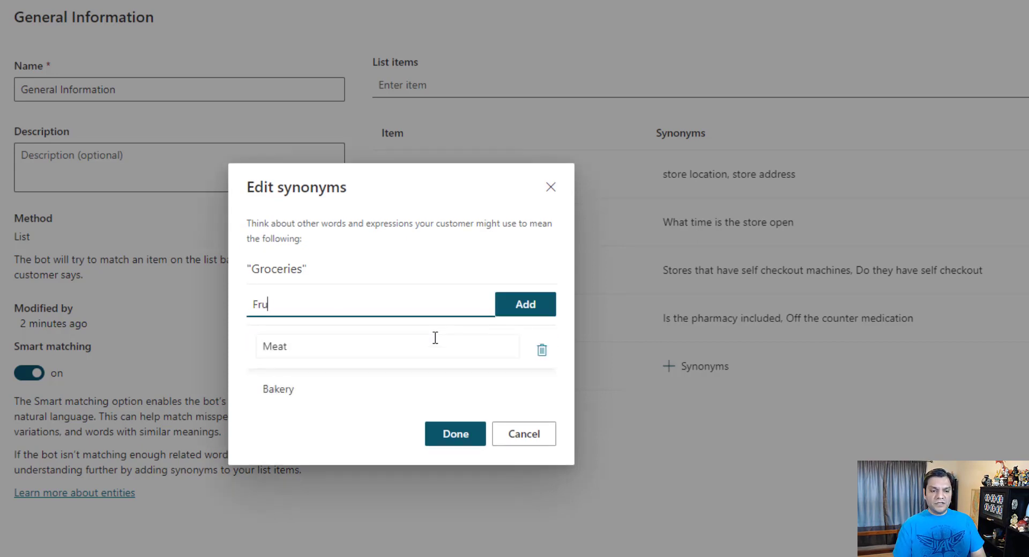
pyautogui.write('its')
pyautogui.press('Return')
# - Add "Vegetations" and "Do they have fresh produce" to the Groceries synonyms and accept the synonym list
pyautogui.write('Ve')
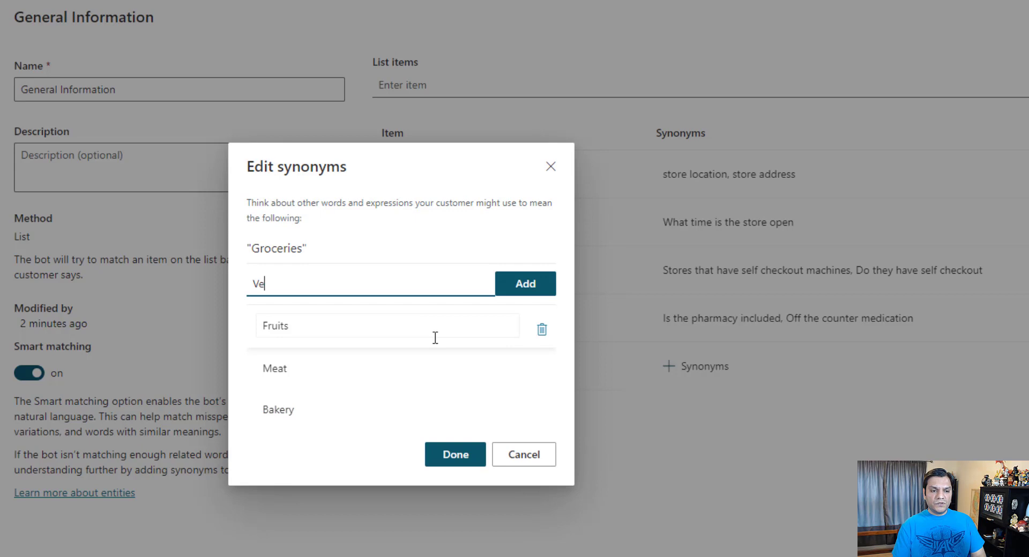
pyautogui.write('getations')
pyautogui.press('Return')
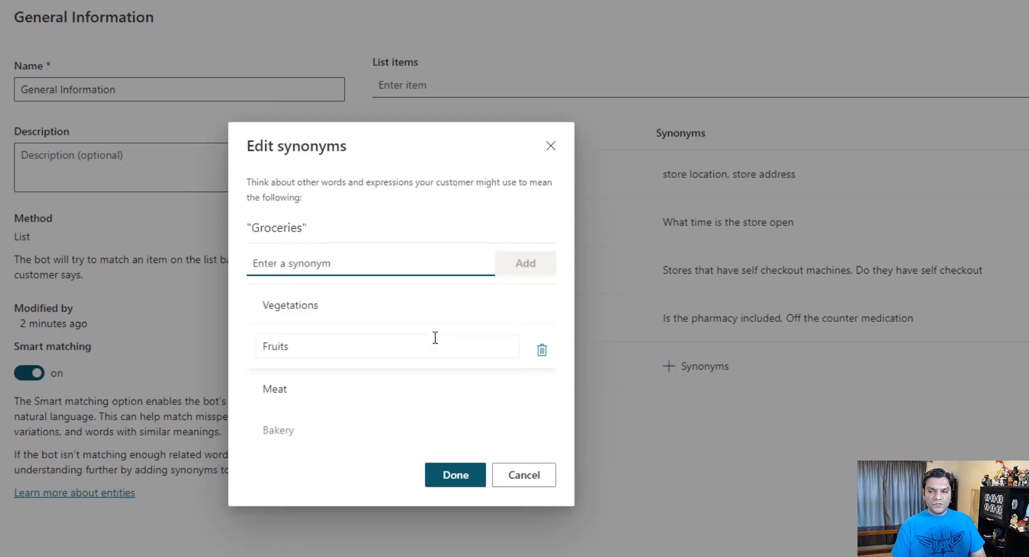
pyautogui.write('Do they have fresh ')
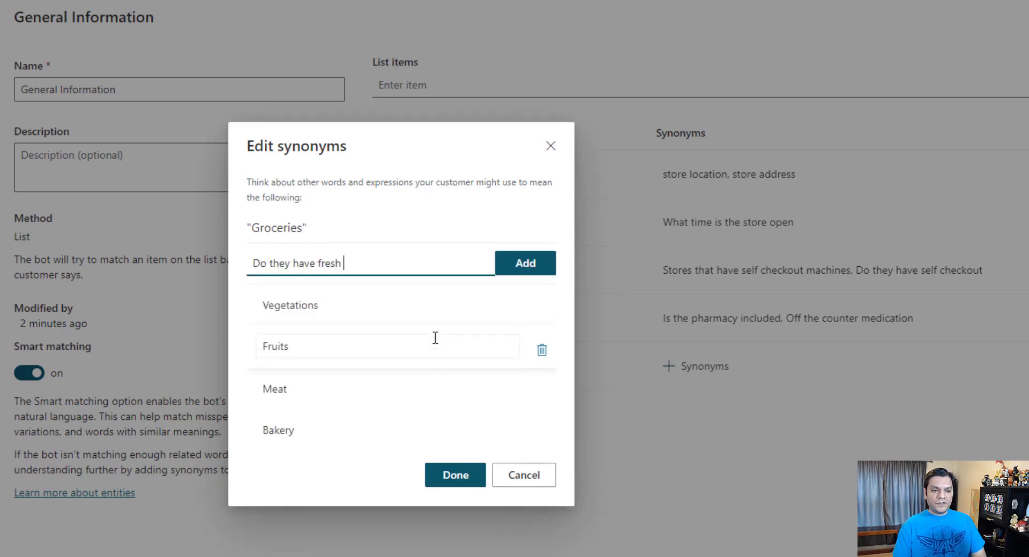
pyautogui.write('produce')
pyautogui.press('Return')
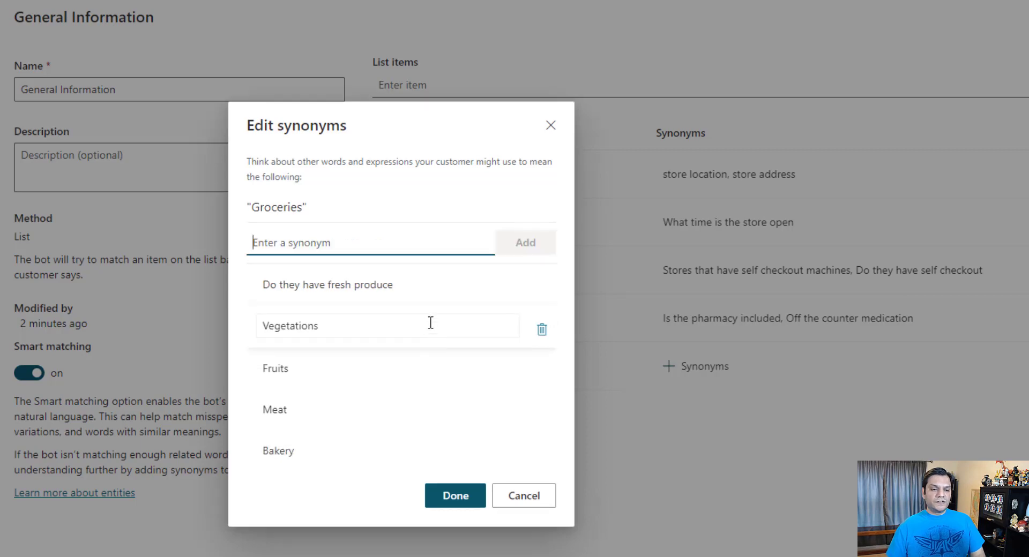
pyautogui.click(470, 498)
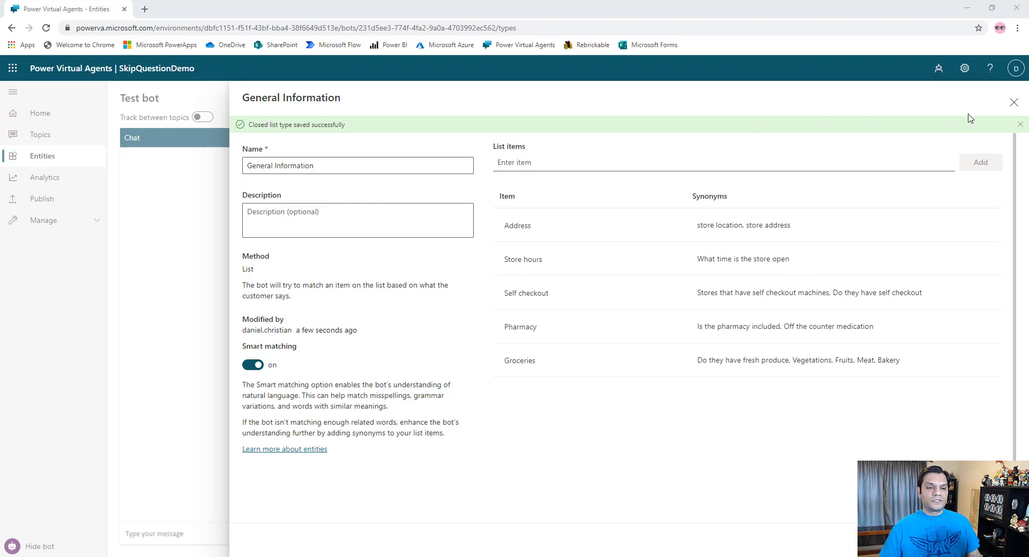
# - Close the General Information entity and create a new custom entity named "Need more info?"
pyautogui.click(1013, 102)
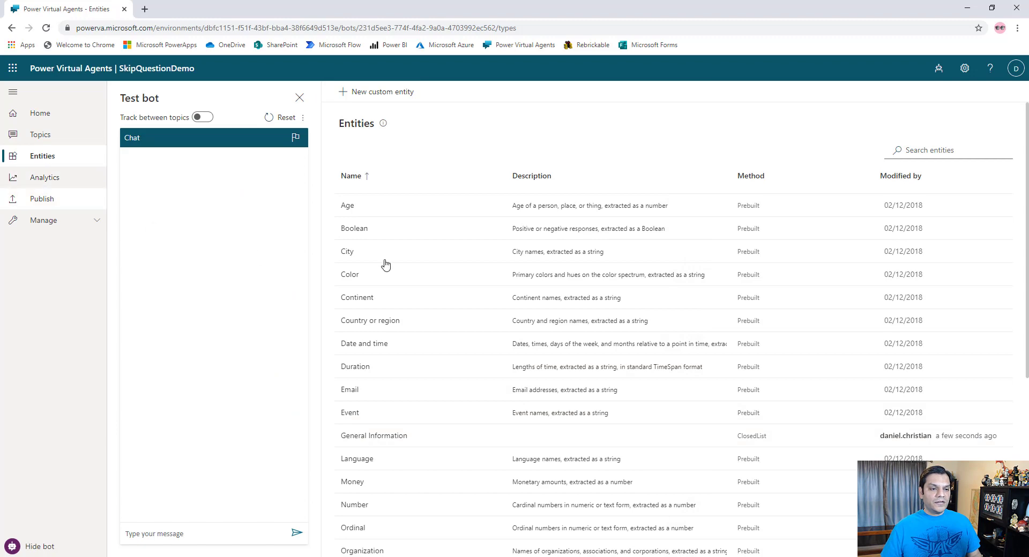
pyautogui.click(379, 92)
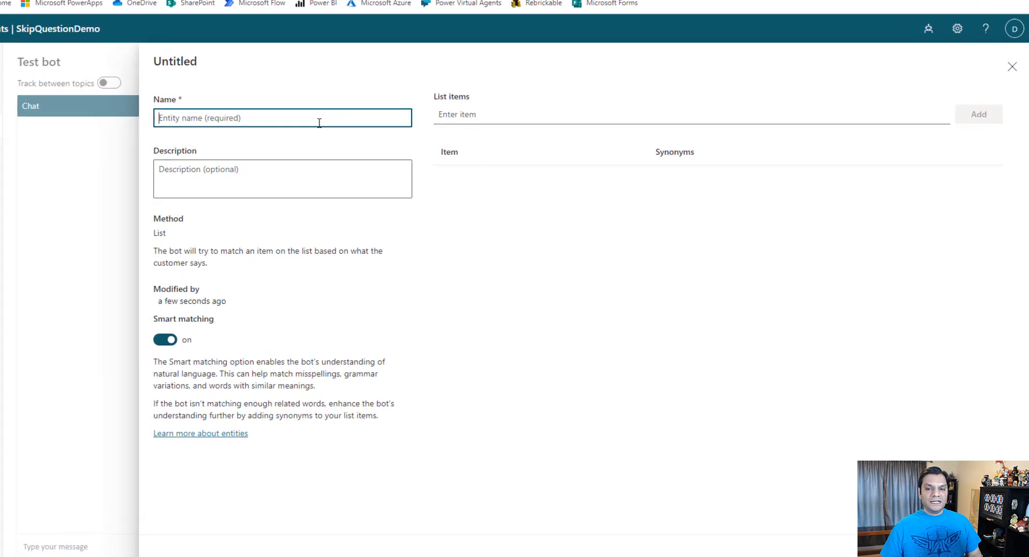
pyautogui.write('Need mo')
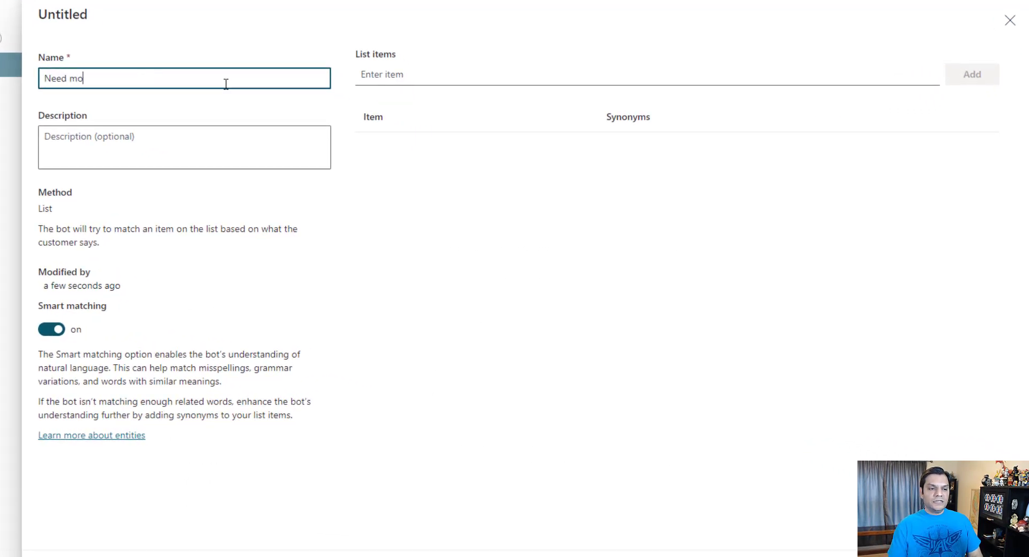
pyautogui.write('re info?')
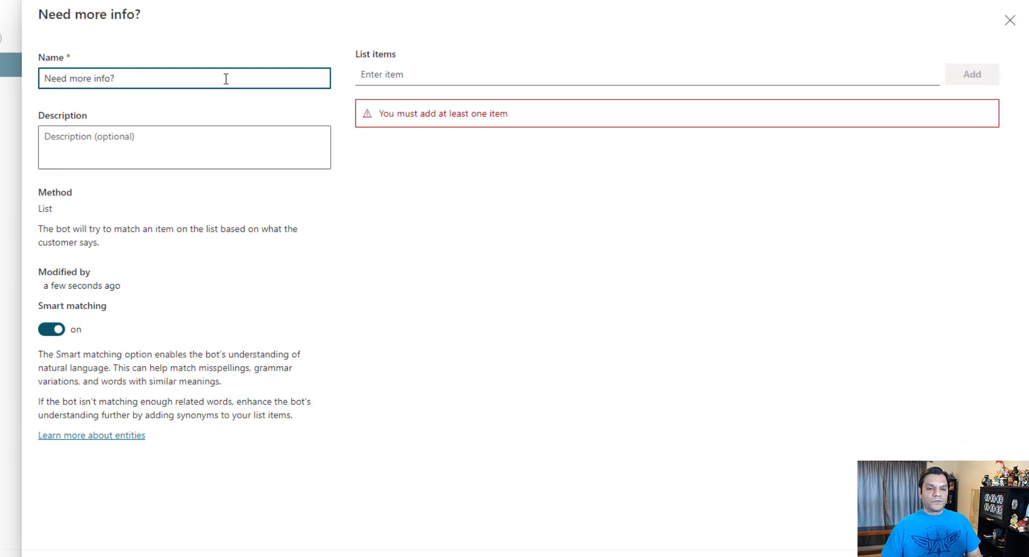
# - Add the list items "All good!" and "Need more info?" to the new entity
pyautogui.click(485, 74)
pyautogui.write('All good!')
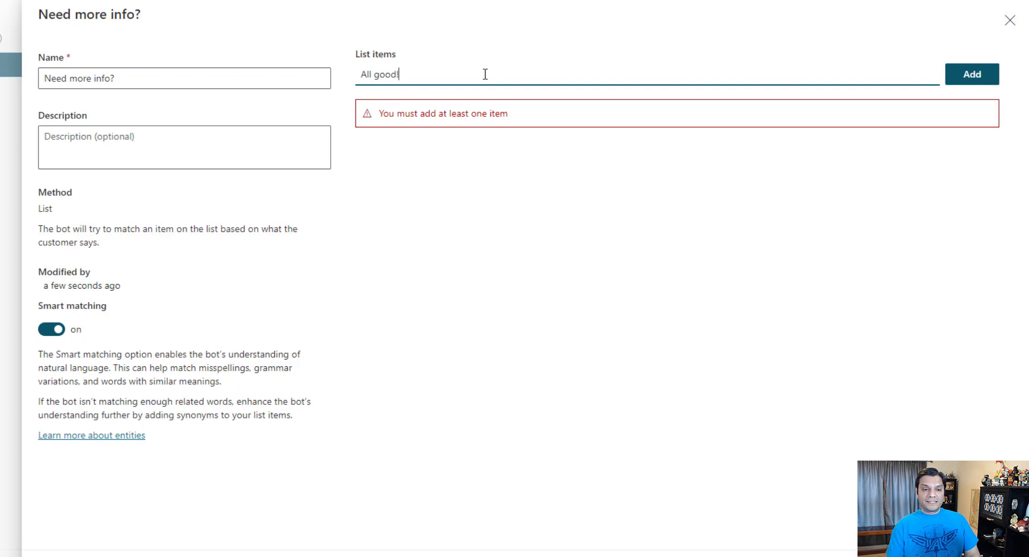
pyautogui.press('Return')
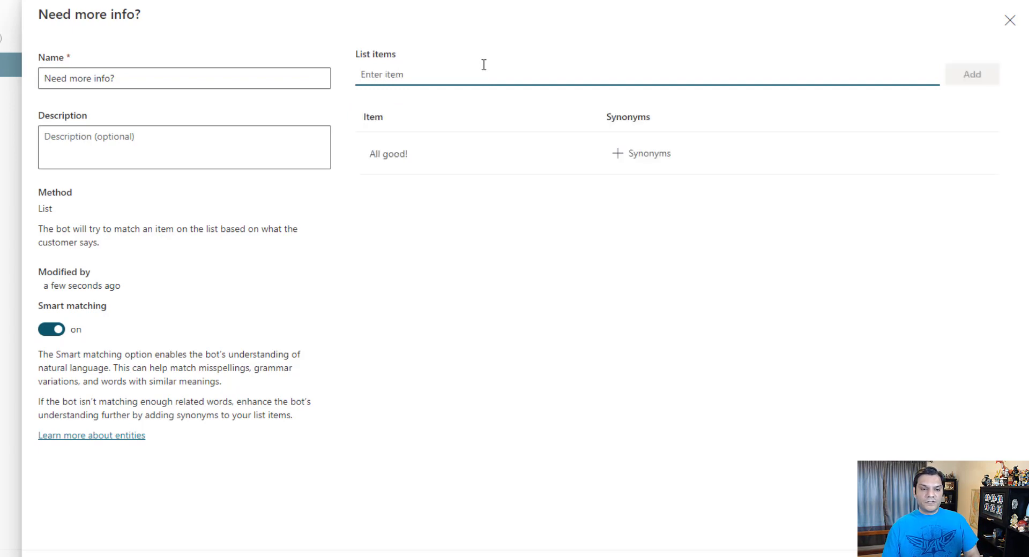
pyautogui.write('Need')
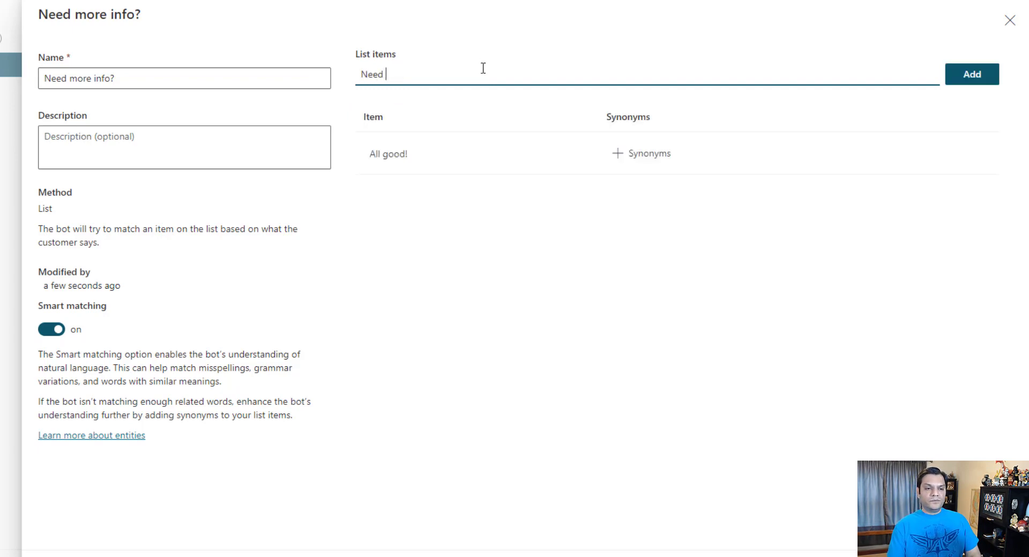
pyautogui.press('Return')
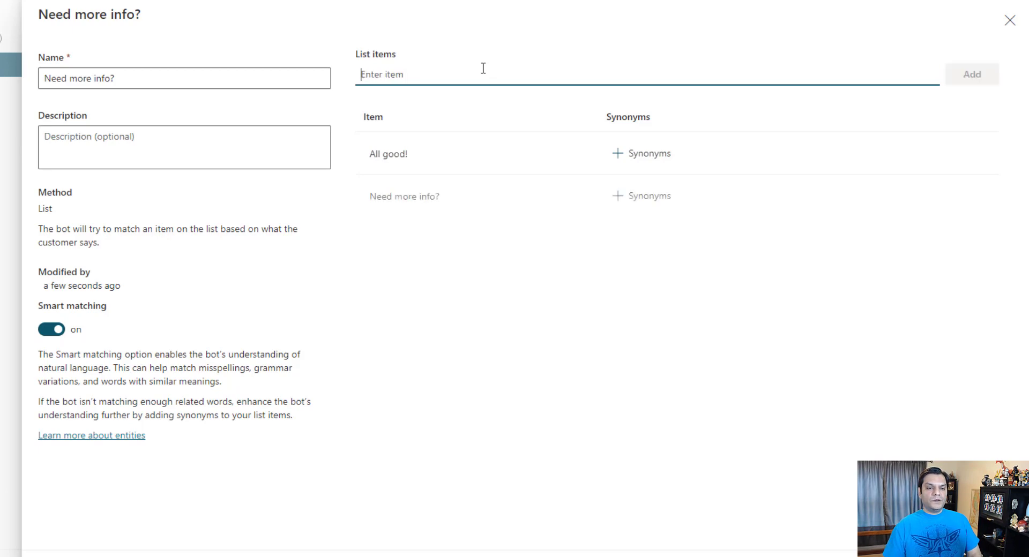
# - Add the synonyms "Thanks", "I'm good" and "Finished" to the "All good!" list item
pyautogui.click(622, 161)
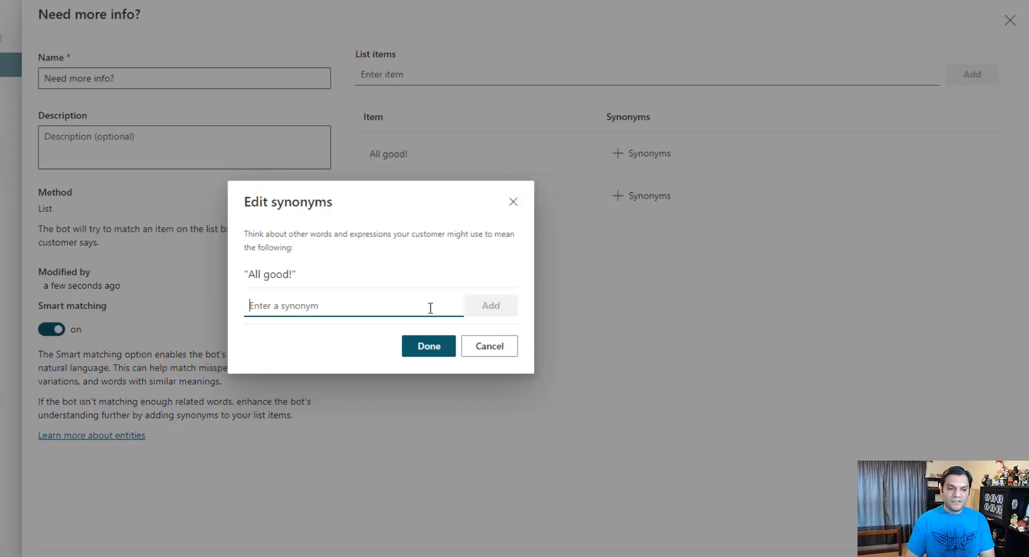
pyautogui.write('Thanks')
pyautogui.press('Return')
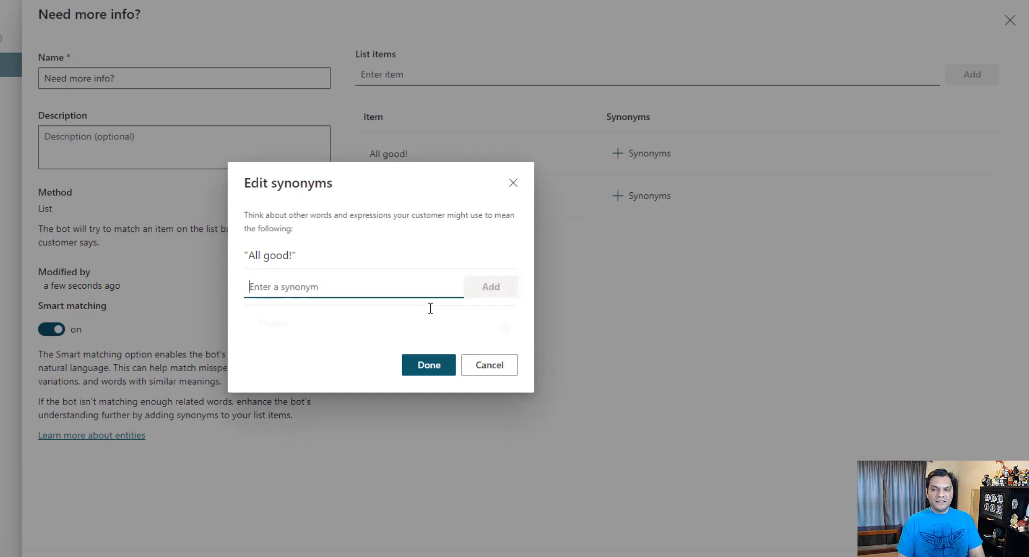
pyautogui.write("I'm good")
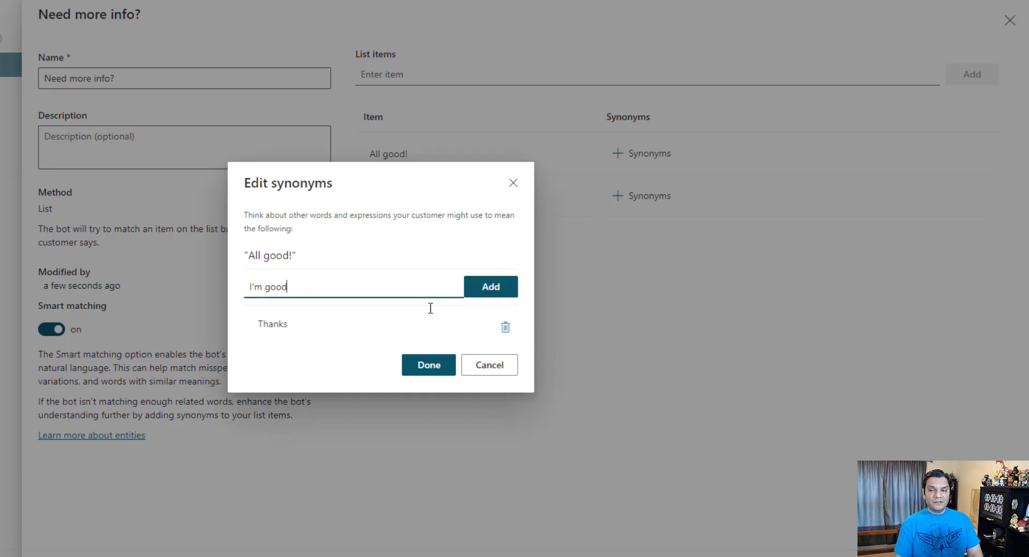
pyautogui.press('Return')
pyautogui.write('Fin')
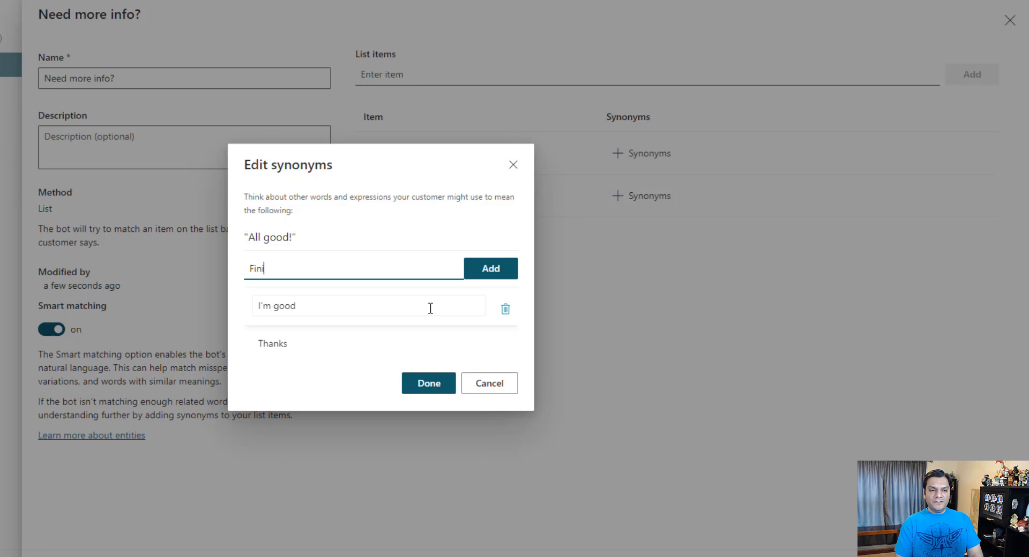
pyautogui.write('ished')
pyautogui.press('Return')
# - Add "Yeah, I'm good", "Thanks for your help" and a second "I'm good" to the "All good!" synonyms
pyautogui.write('Y')
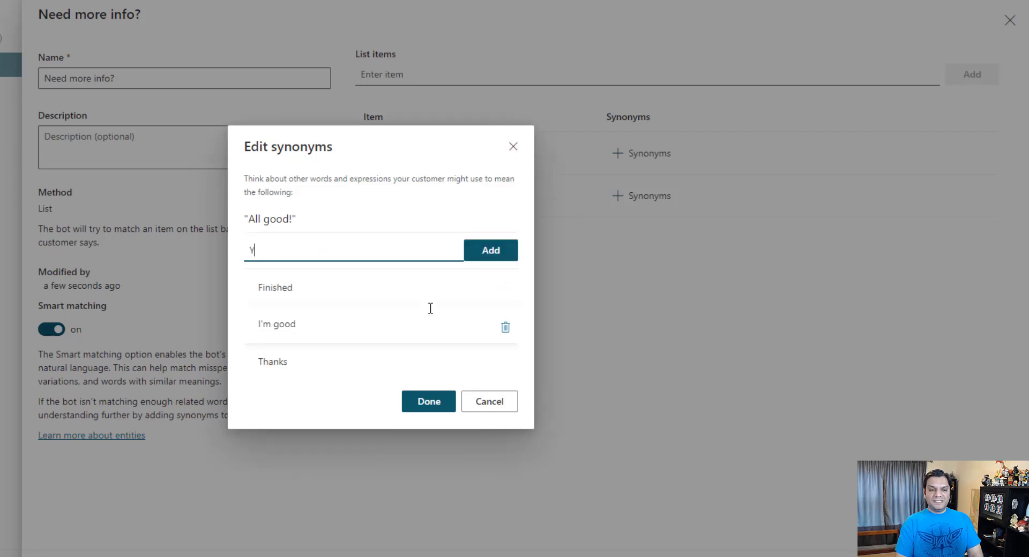
pyautogui.write("eah, I'm go")
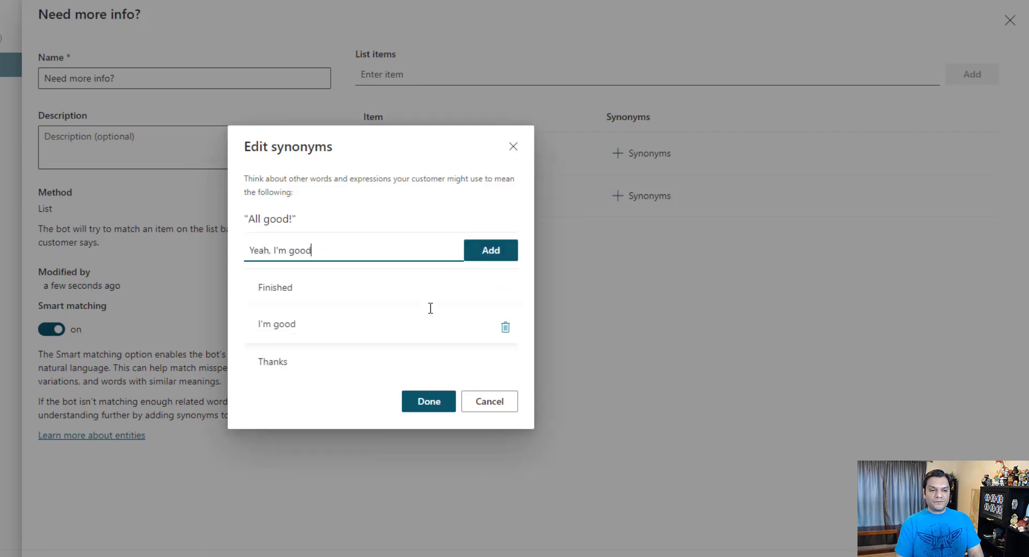
pyautogui.write('od')
pyautogui.press('Return')
pyautogui.write('Thanks f')
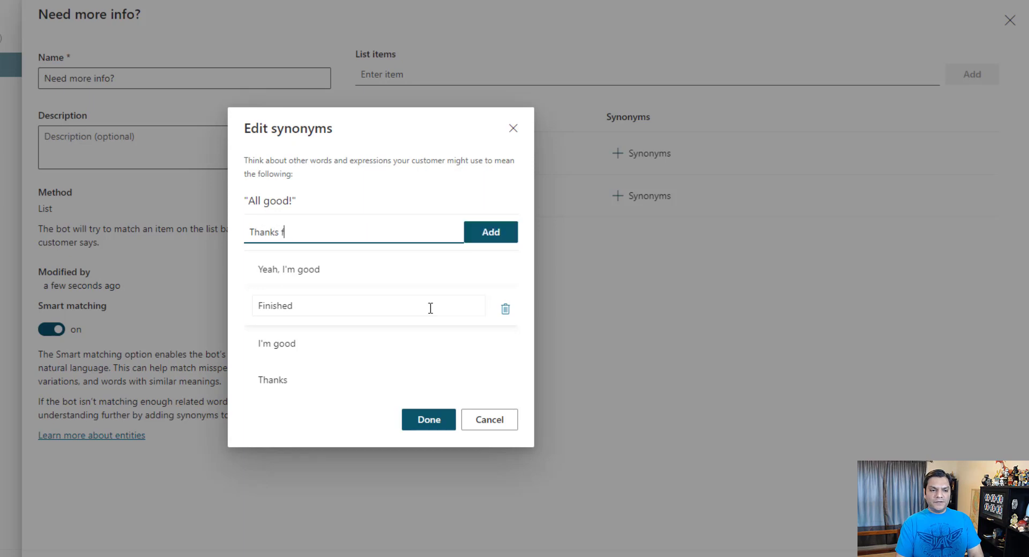
pyautogui.write('or your help')
pyautogui.press('Return')
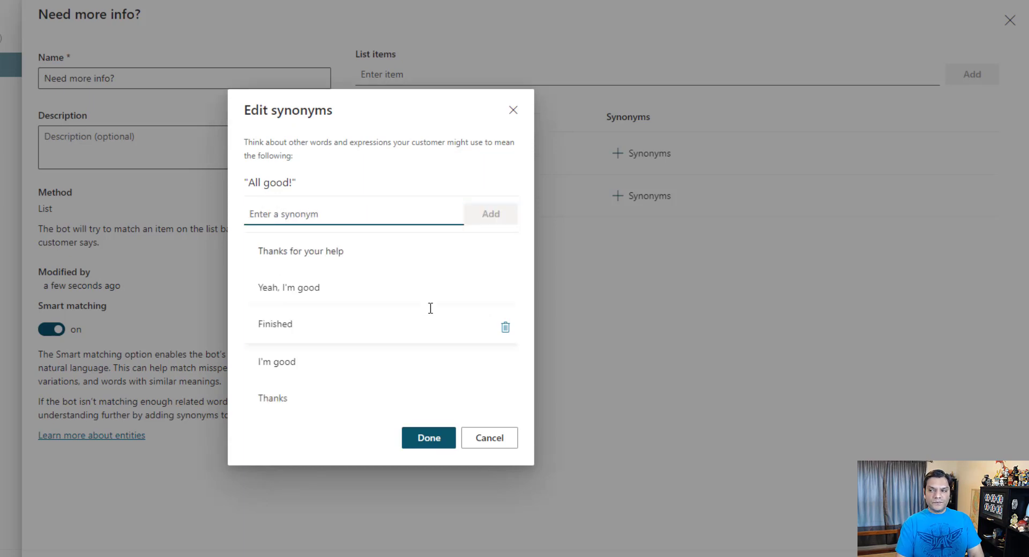
pyautogui.write("I'm good")
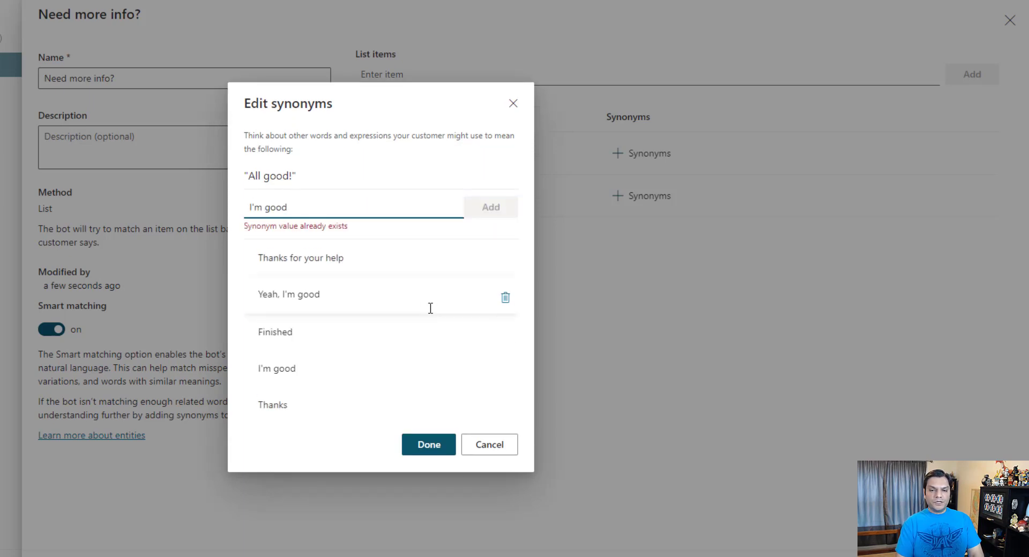
pyautogui.press('Return')
# - Add "No more questions", "Thanks for answering" and "I'm done" to the "All good!" synonyms and accept the list
pyautogui.write('No more')
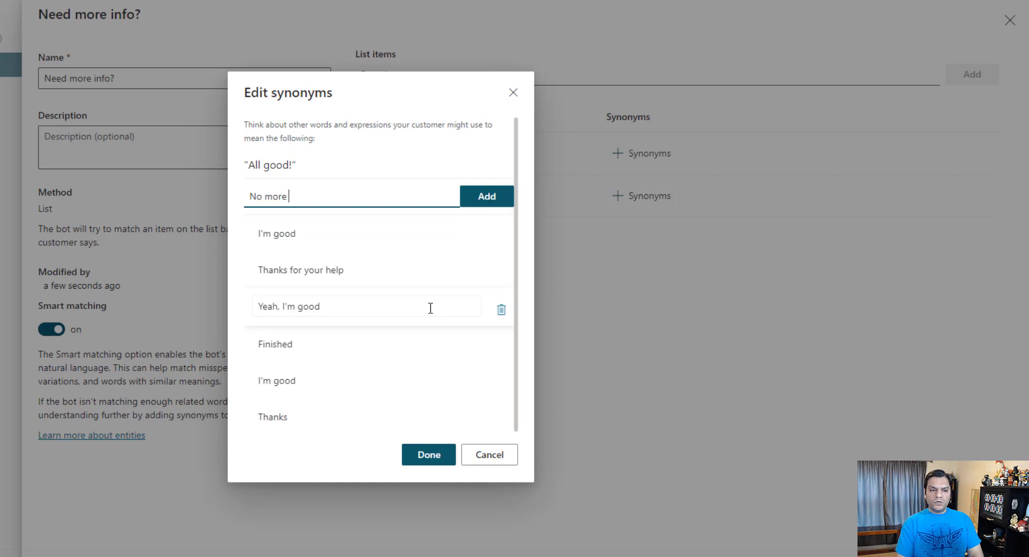
pyautogui.write(' questions')
pyautogui.press('Return')
pyautogui.write('Thanks')
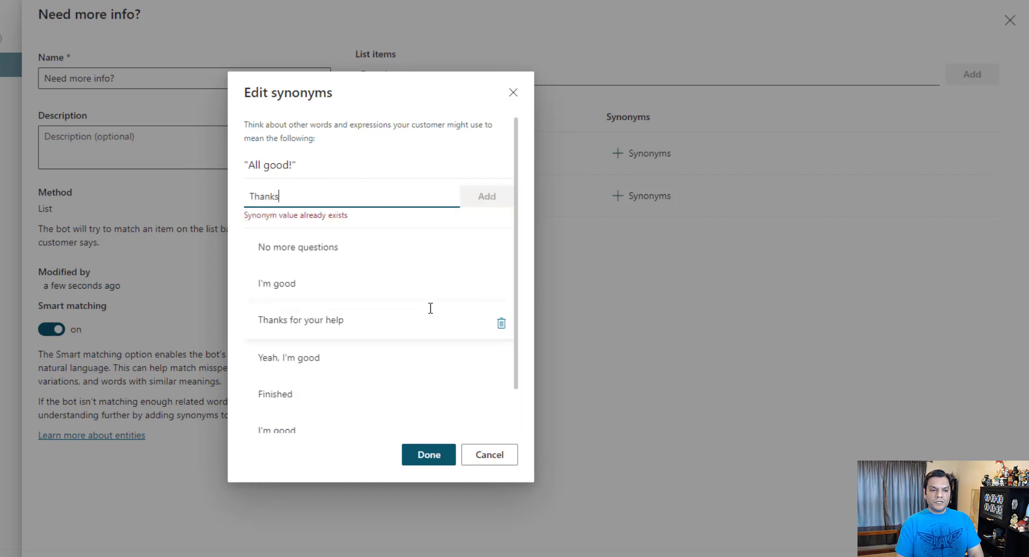
pyautogui.write(' for answering')
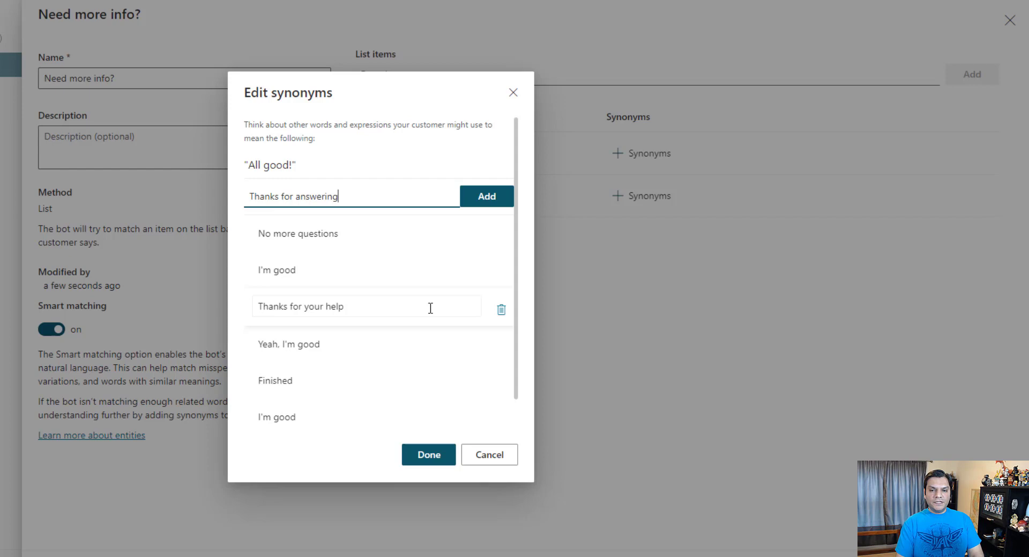
pyautogui.press('Return')
pyautogui.write("I'm done")
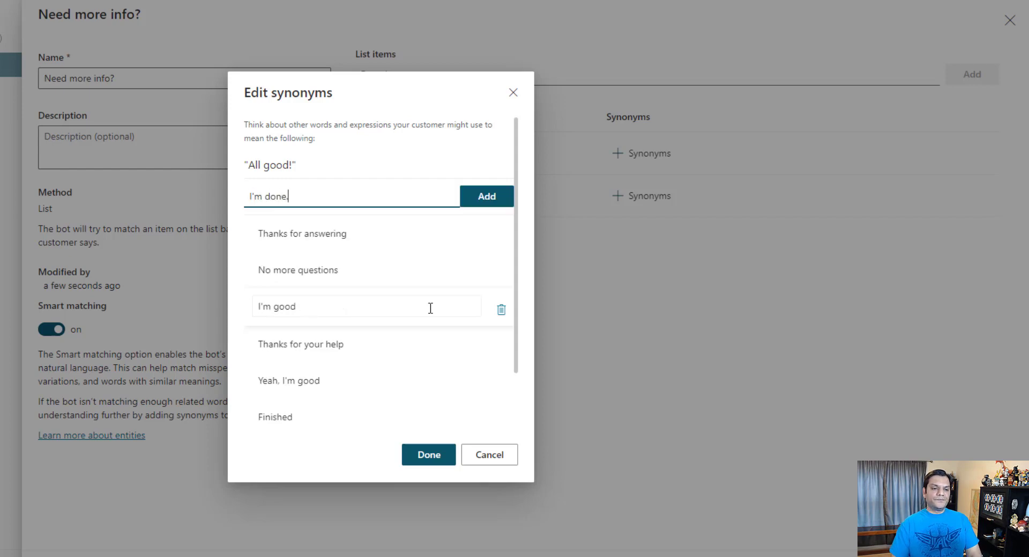
pyautogui.click(497, 203)
pyautogui.click(435, 456)
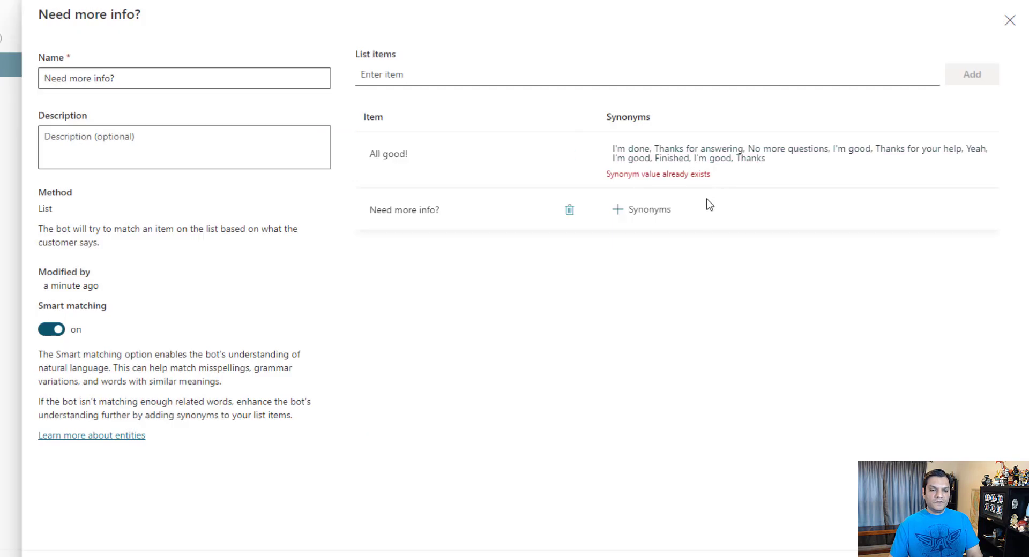
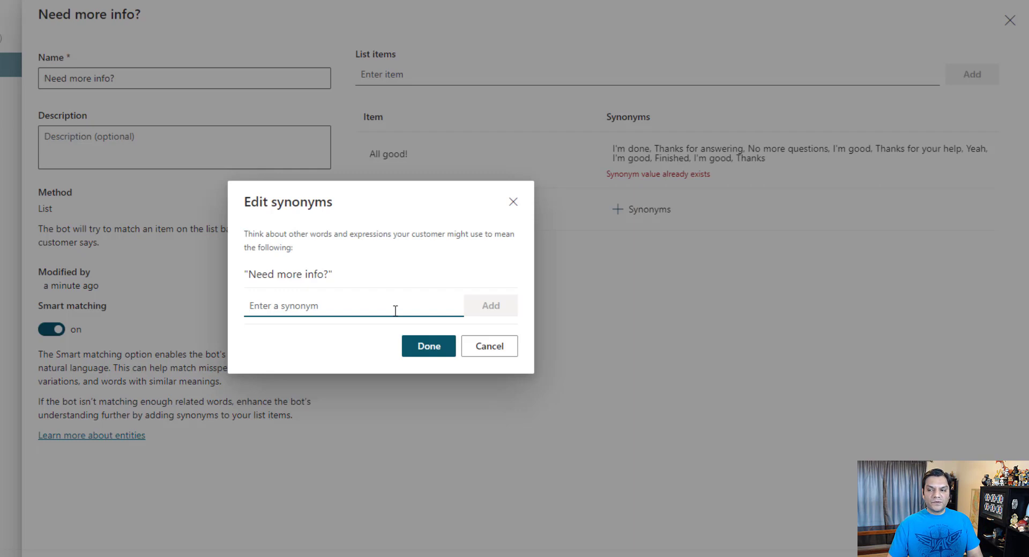
# - Add the synonyms "Need help" and "I'm so lost" to the "Need more info?" list item
pyautogui.write('Nee')
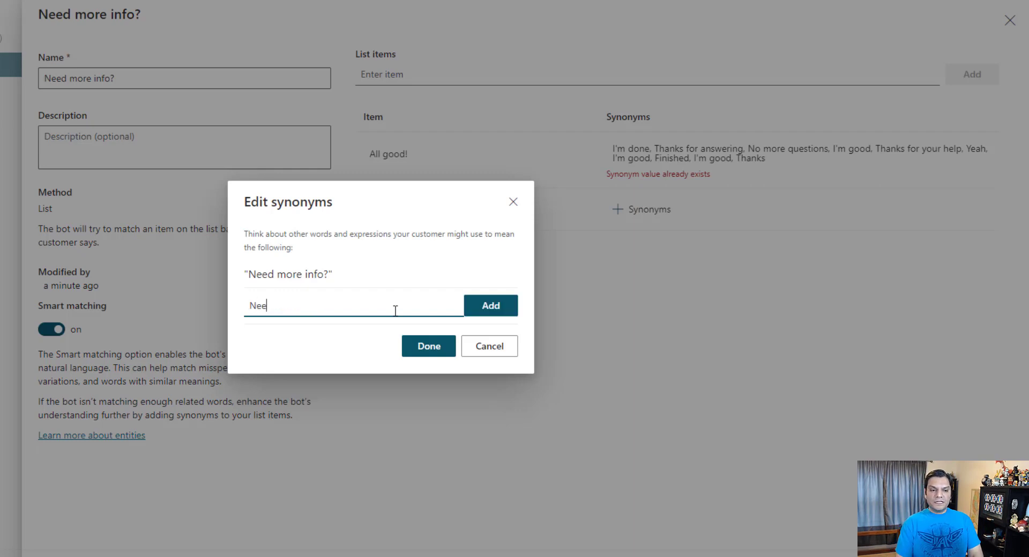
pyautogui.write('d he')
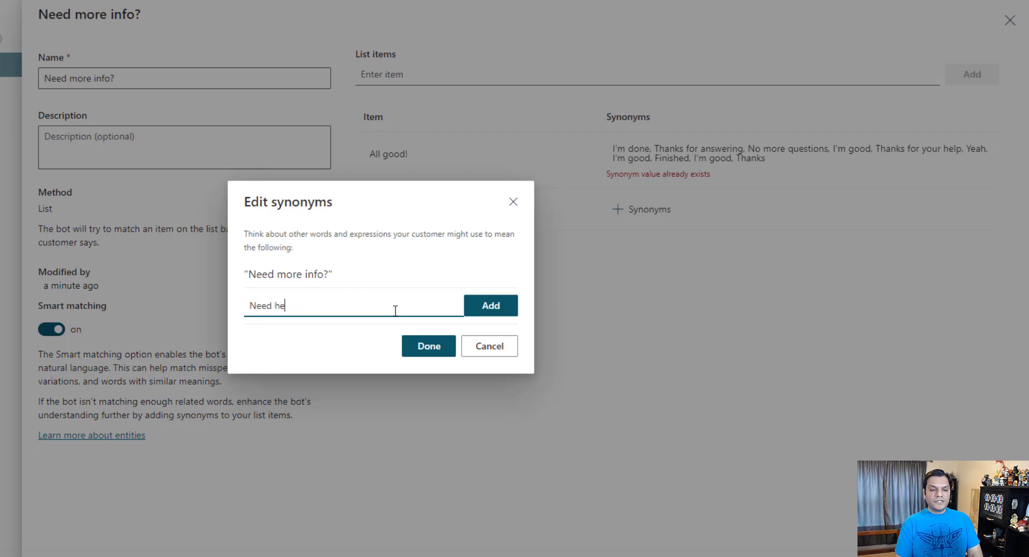
pyautogui.write('lp')
pyautogui.press('Return')
pyautogui.write("I'm s")
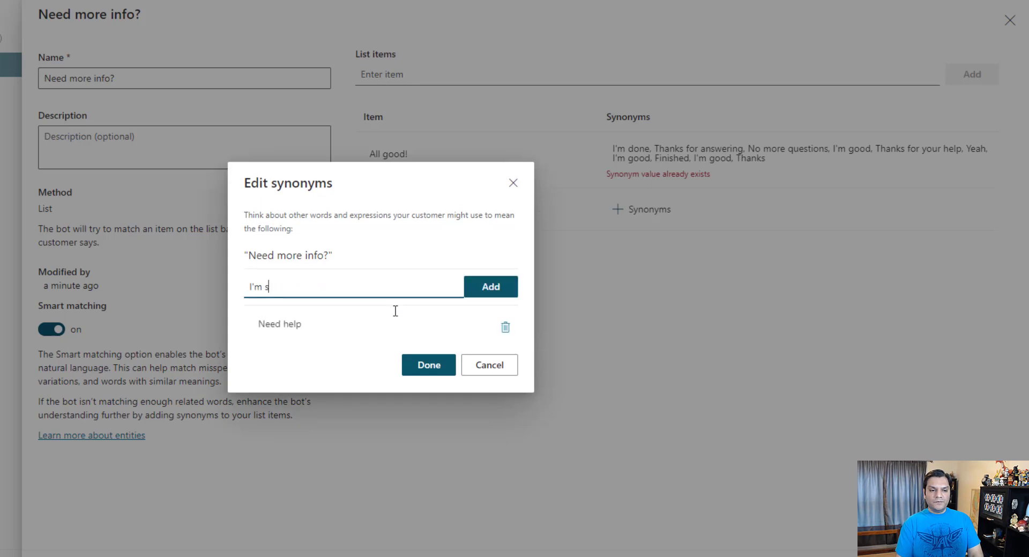
pyautogui.write('o lost')
pyautogui.press('Return')
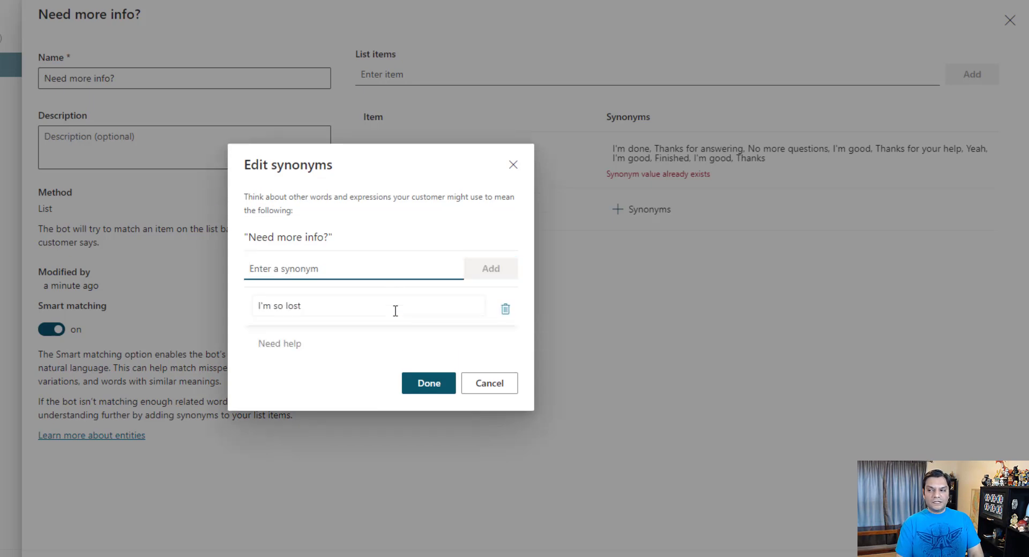
# - Add "Huh" and "I'm confused" to the "Need more info?" synonyms
pyautogui.write('H')
pyautogui.press('BackSpace')
pyautogui.write('Huh')
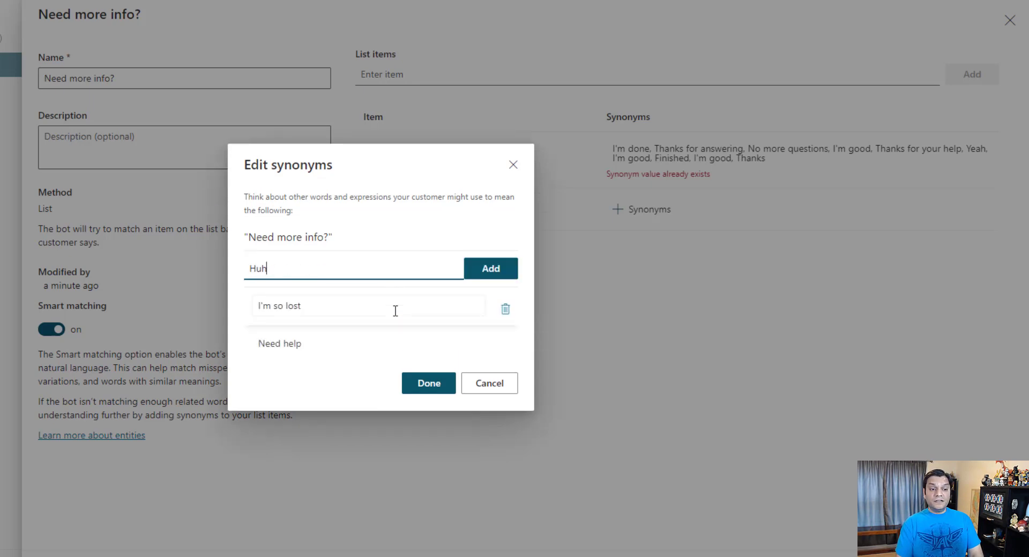
pyautogui.press('Return')
pyautogui.write("I'm c")
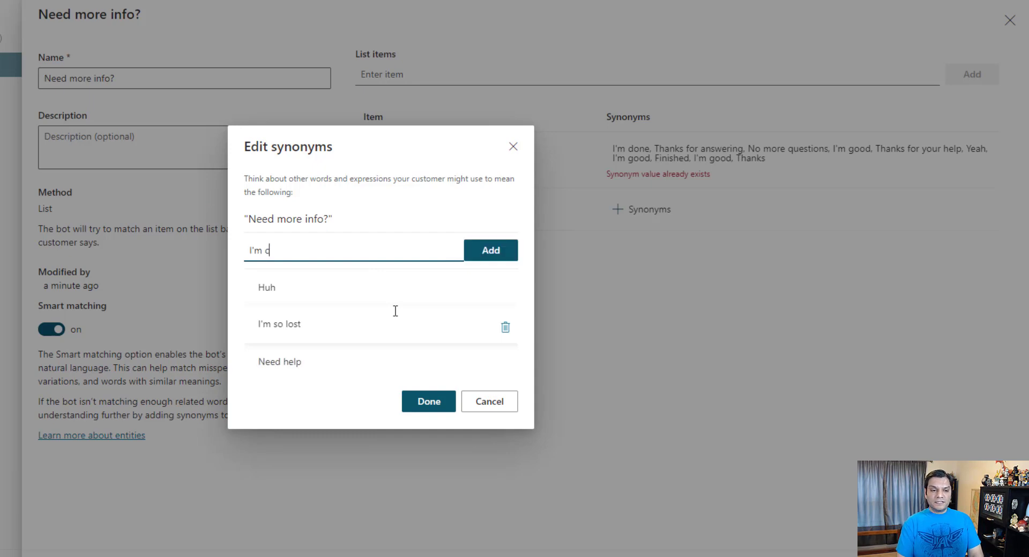
pyautogui.write('onfused')
pyautogui.press('Return')
# - Add "Kinda" and "Yeah, Kinda" to the "Need more info?" synonyms
pyautogui.write('K')
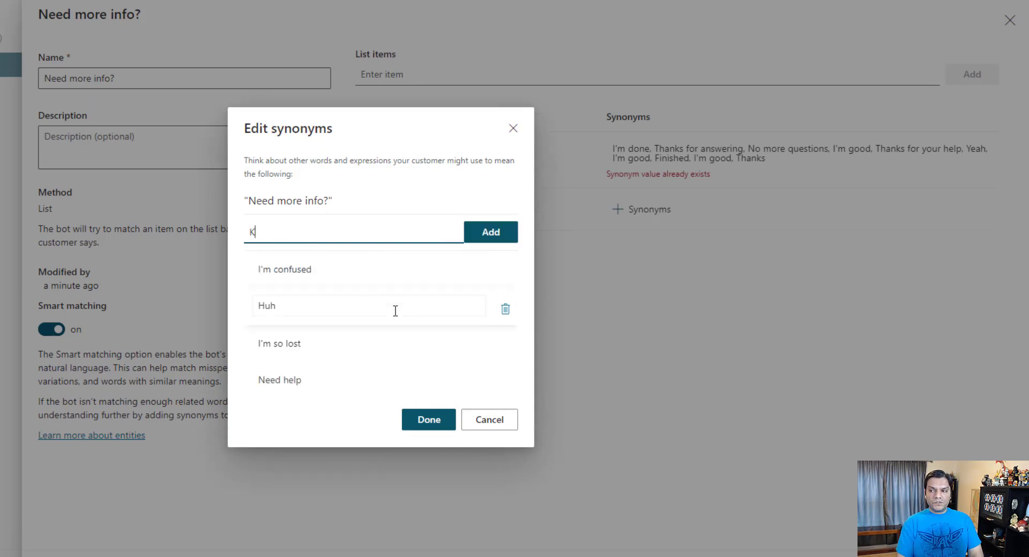
pyautogui.write('inda,')
pyautogui.press('BackSpace')
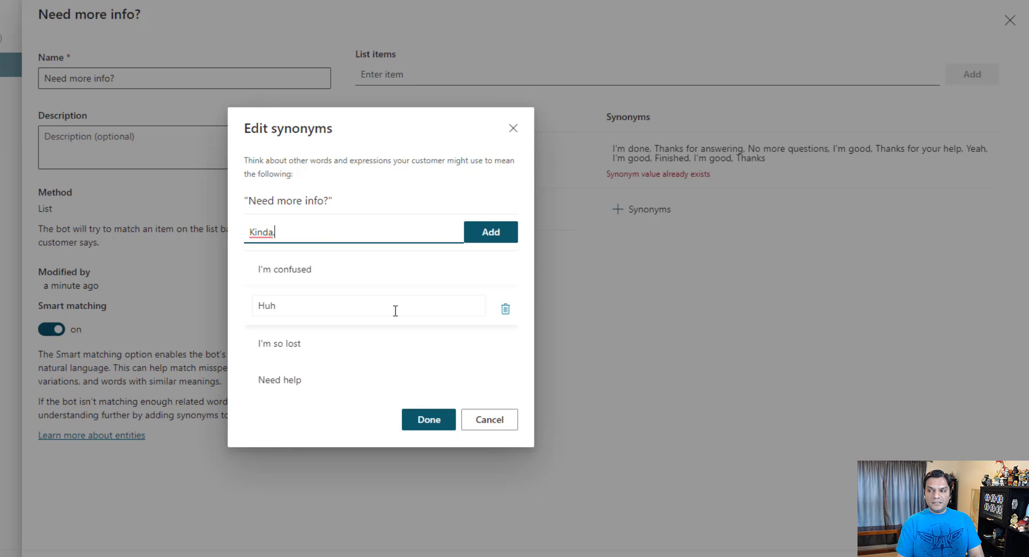
pyautogui.press('Return')
pyautogui.write('Y')
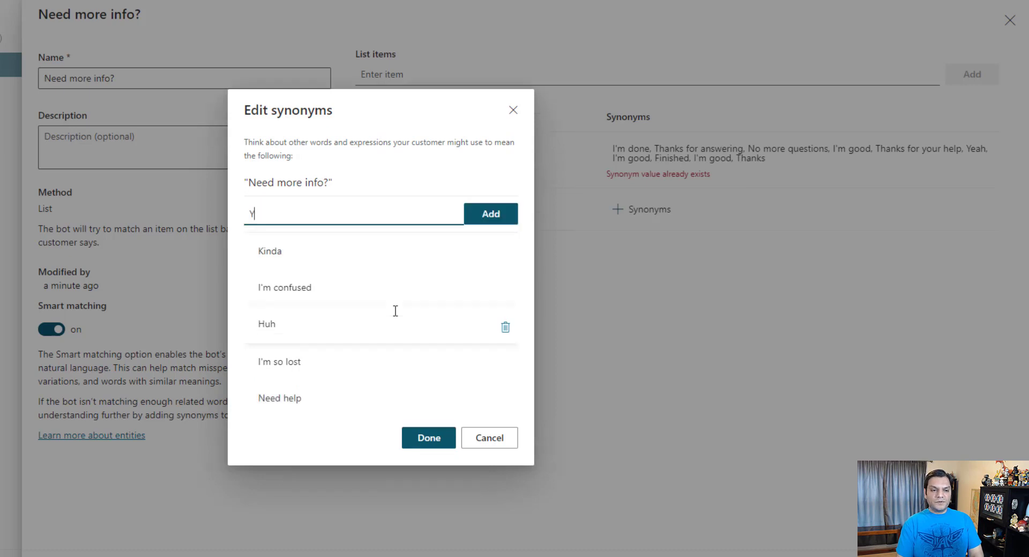
pyautogui.write('eah, Kinda')
pyautogui.press('Return')
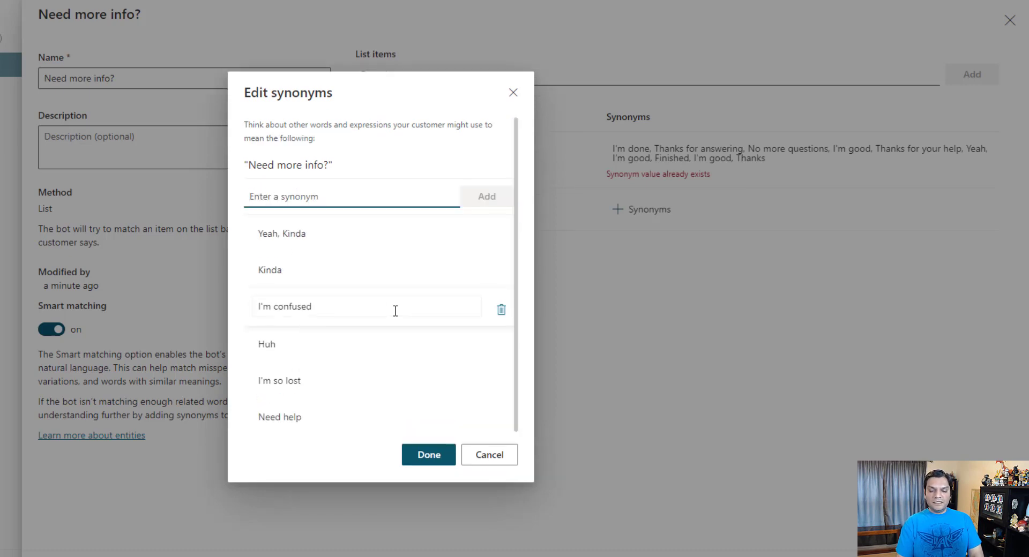
# - Add "More info" and "Need more info" to the "Need more info?" synonyms
pyautogui.write('More info')
pyautogui.press('Return')
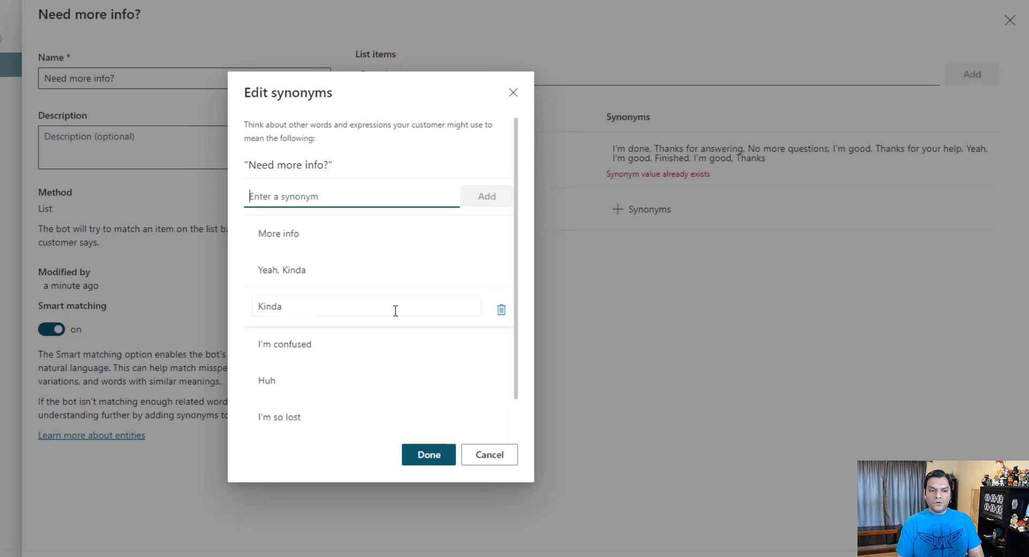
pyautogui.write('Need more info')
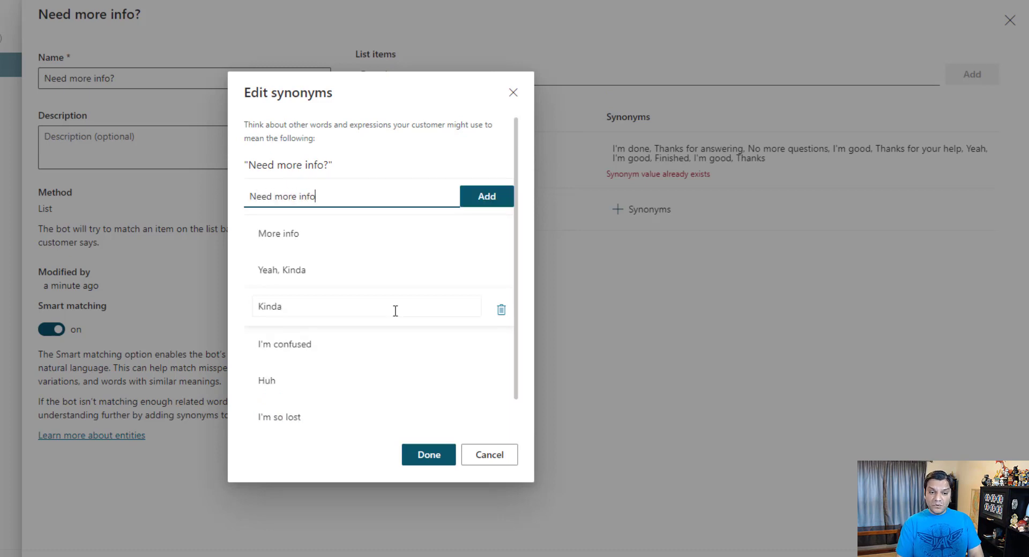
pyautogui.press('Return')
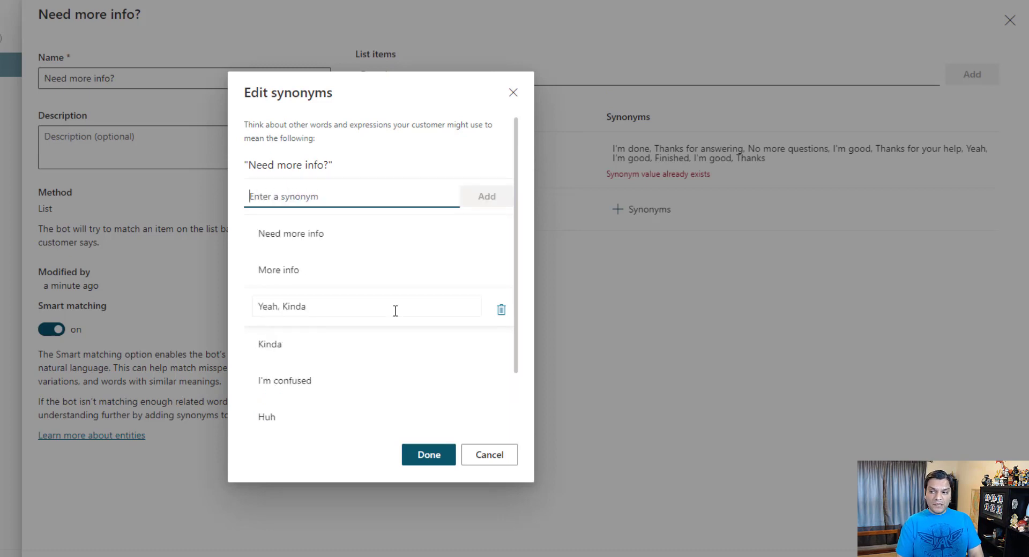
# - Add "I'm might" and "Not sure" to the "Need more info?" synonyms and accept the list
pyautogui.write("I'm ")
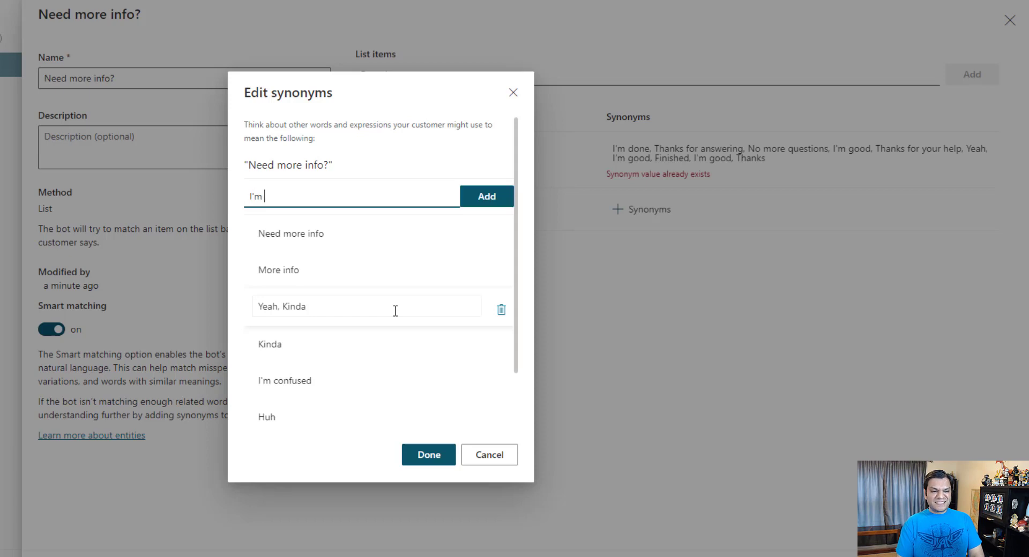
pyautogui.write('might')
pyautogui.press('Return')
pyautogui.write('Not sure')
pyautogui.press('Return')
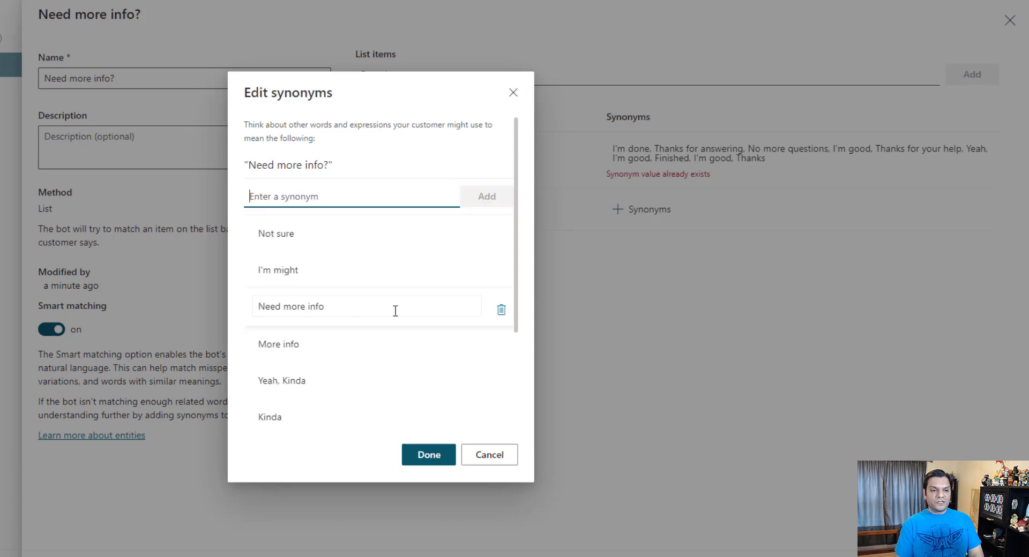
pyautogui.click(417, 453)
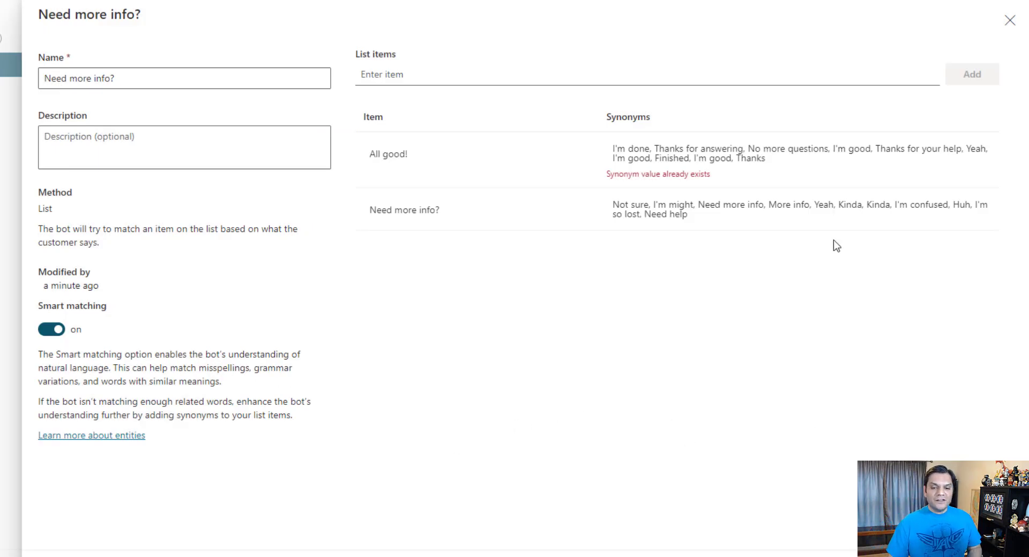
# - Delete the duplicate "I'm good" synonym before "Thanks" from the "All good!" item, and save and close the entity
pyautogui.click(786, 159)
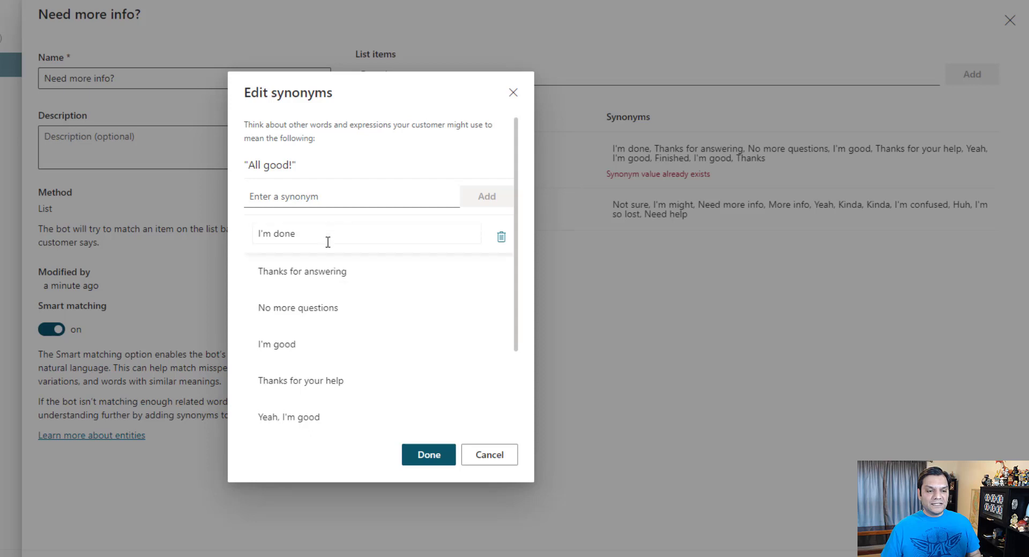
pyautogui.scroll(-2, 327, 286)
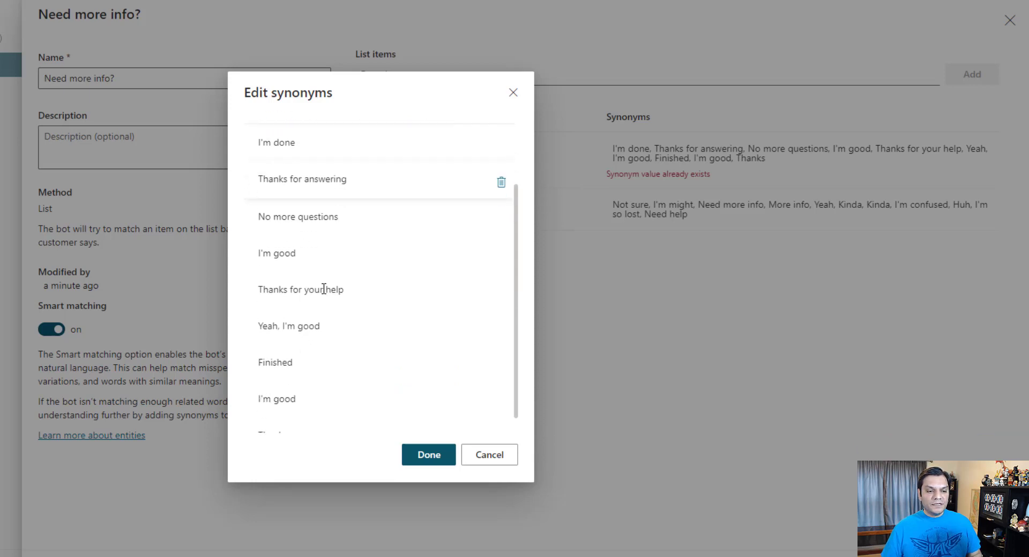
pyautogui.scroll(2, 316, 343)
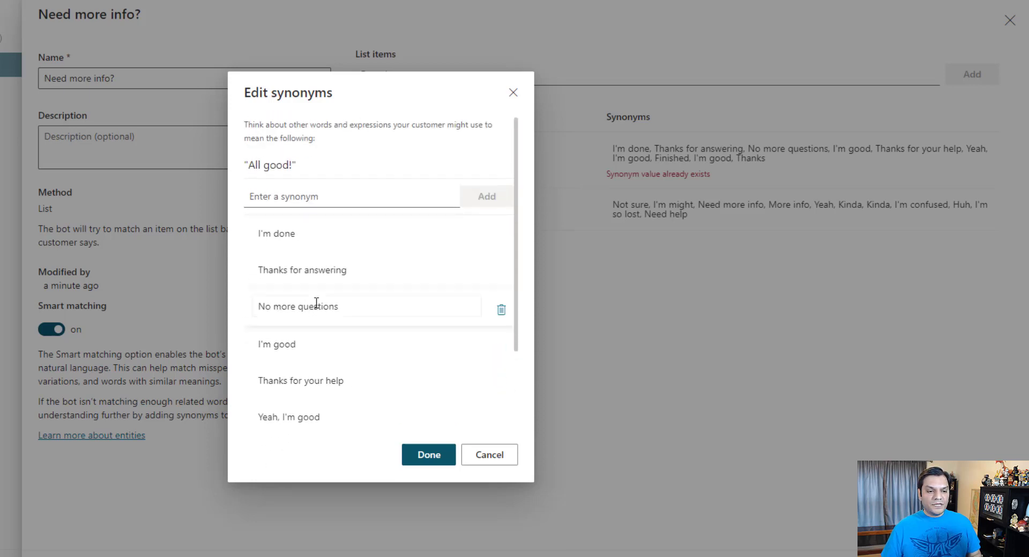
pyautogui.scroll(-2, 314, 321)
pyautogui.click(500, 382)
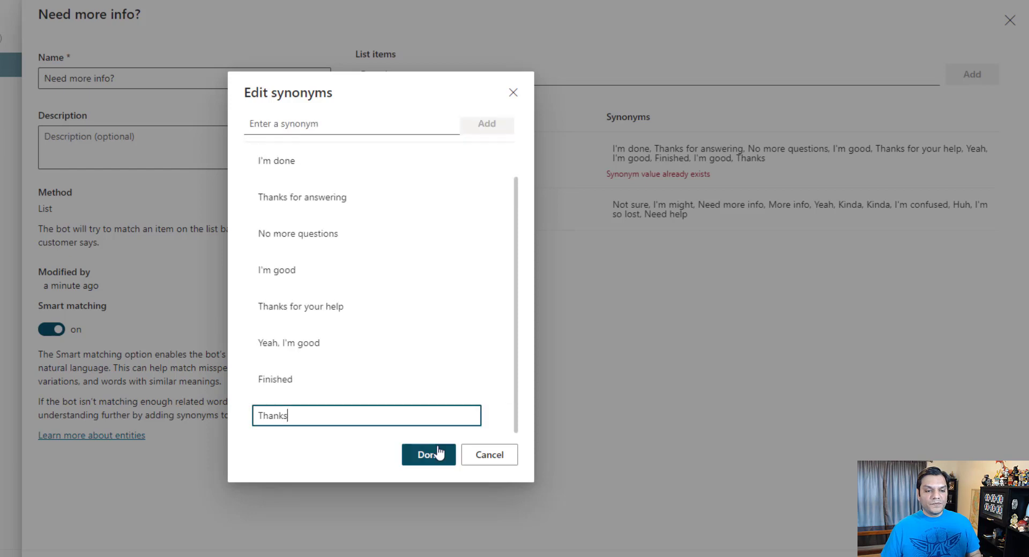
pyautogui.click(428, 454)
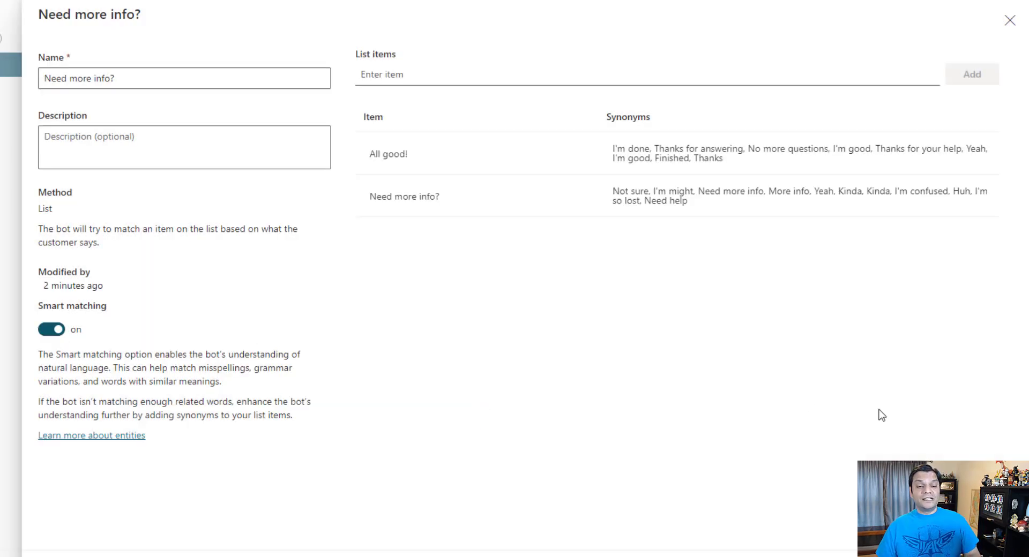
pyautogui.click(812, 522)
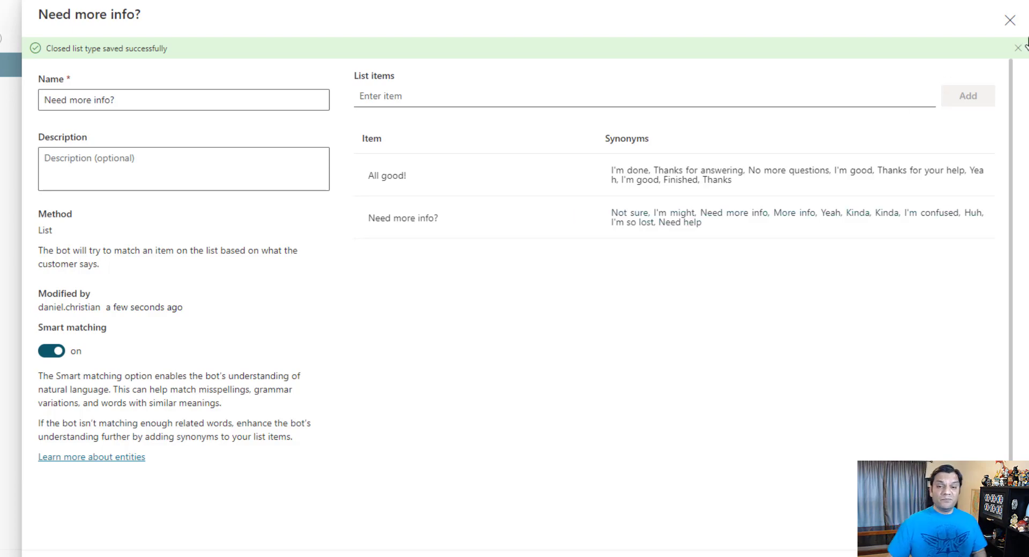
pyautogui.click(1009, 21)
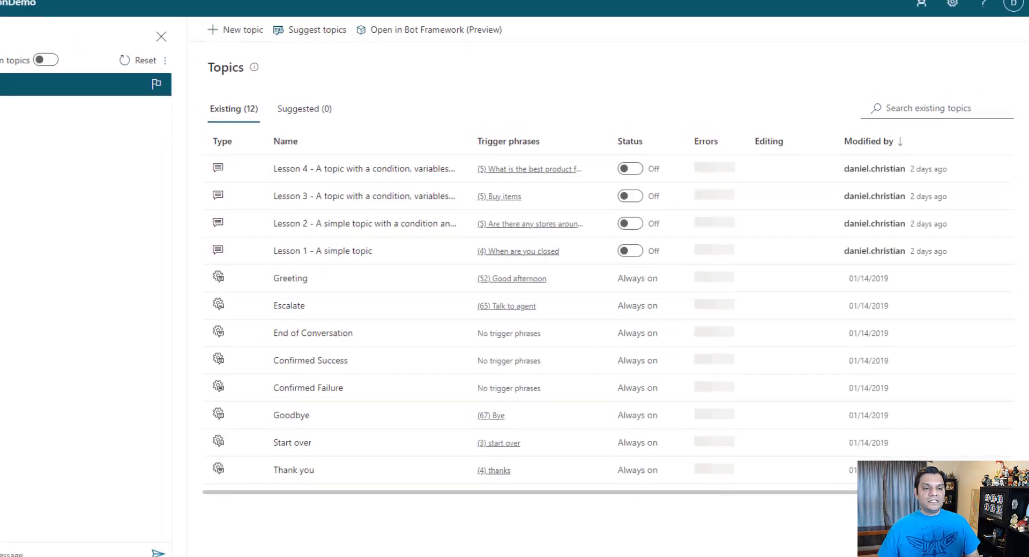
# - Create a new topic and name it "General Information"
pyautogui.click(187, 6)
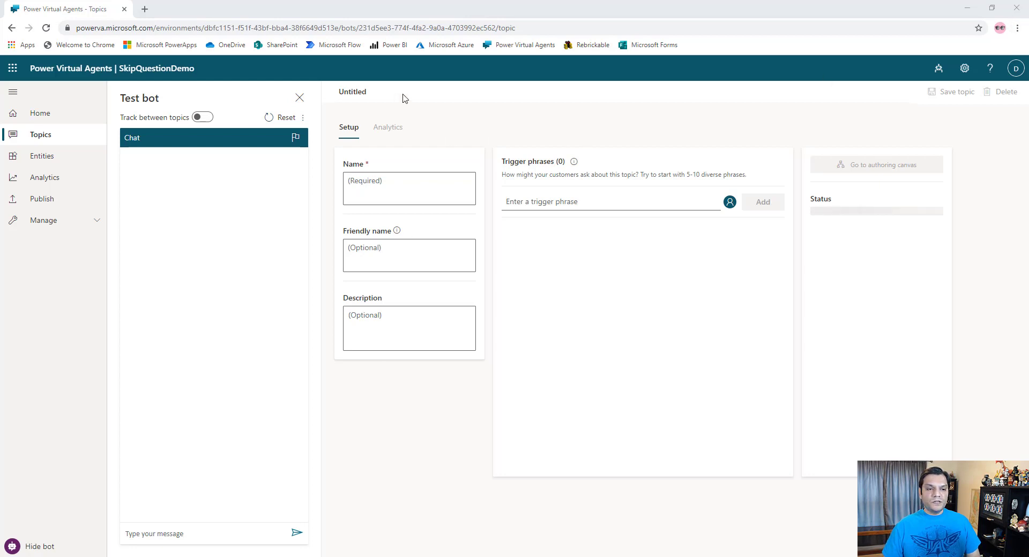
pyautogui.click(342, 91)
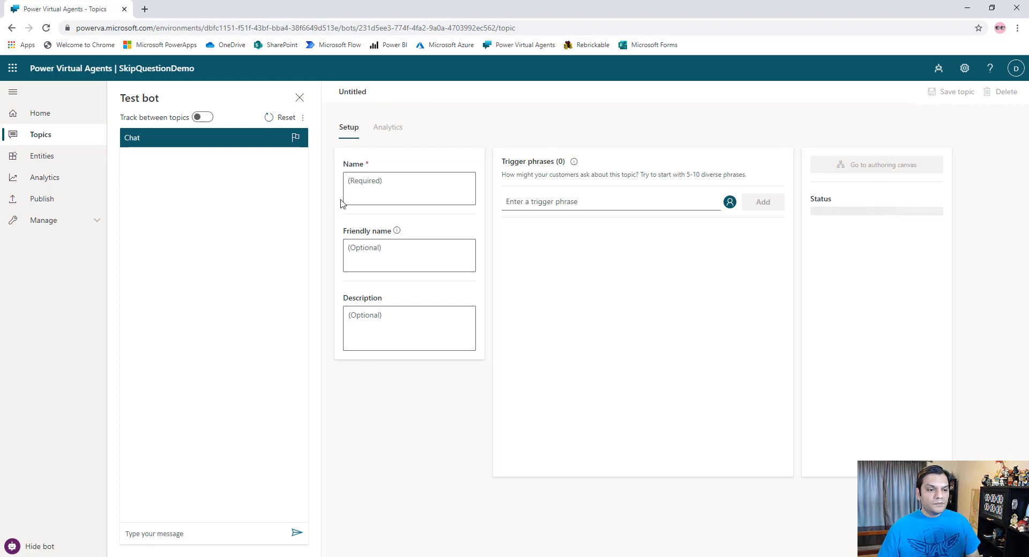
pyautogui.click(391, 191)
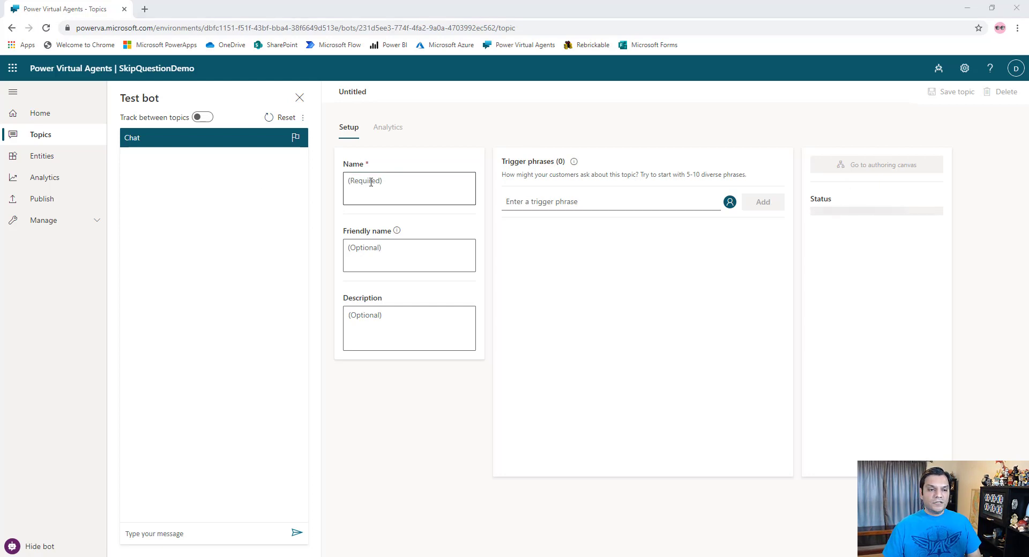
pyautogui.write('General In')
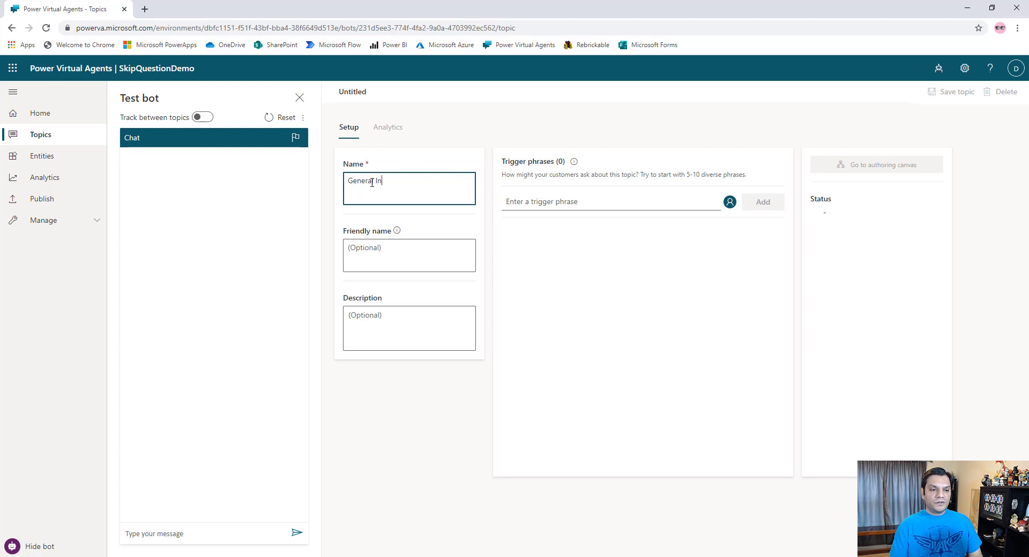
pyautogui.write('formation')
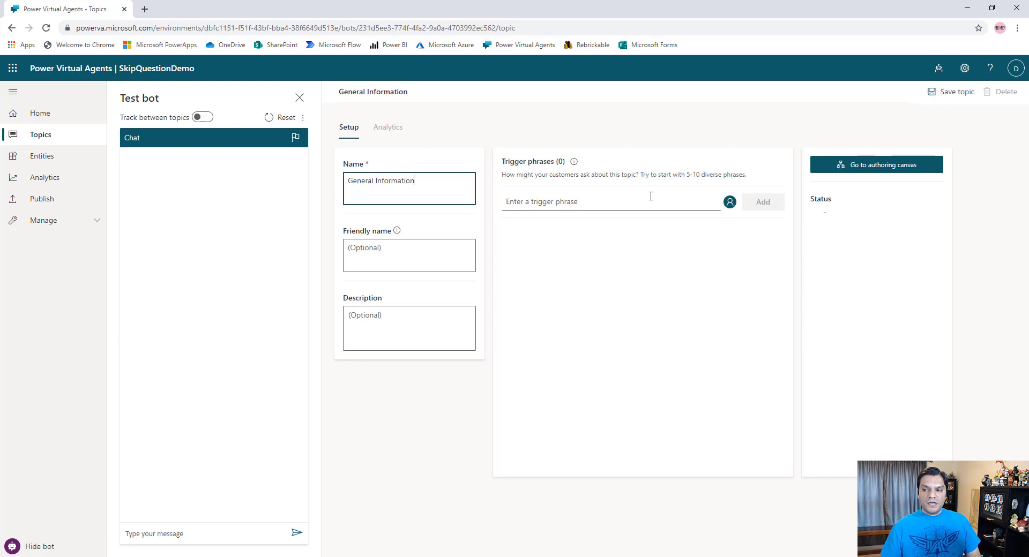
# - Add "Common asked info" as a trigger phrase for the General Information topic
pyautogui.click(647, 196)
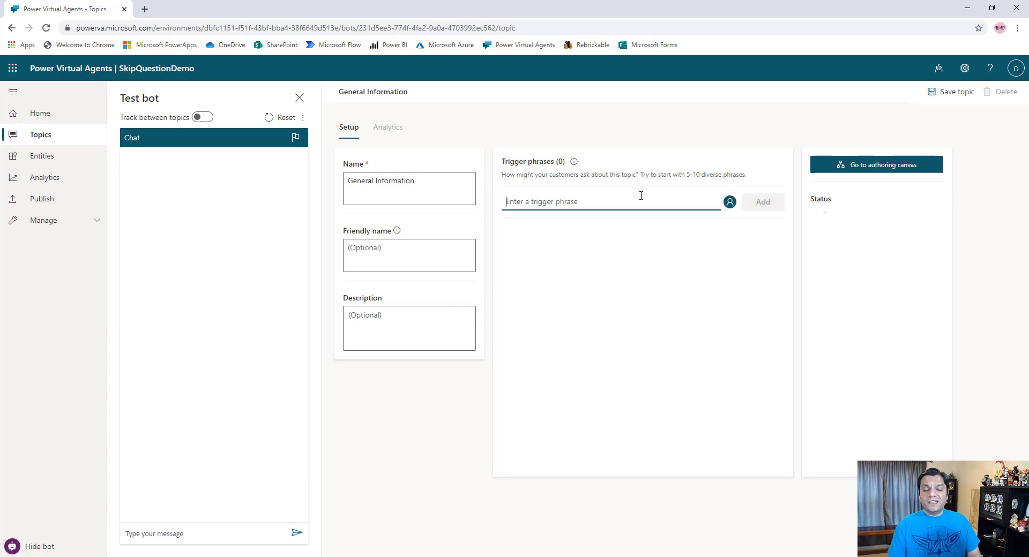
pyautogui.write('C')
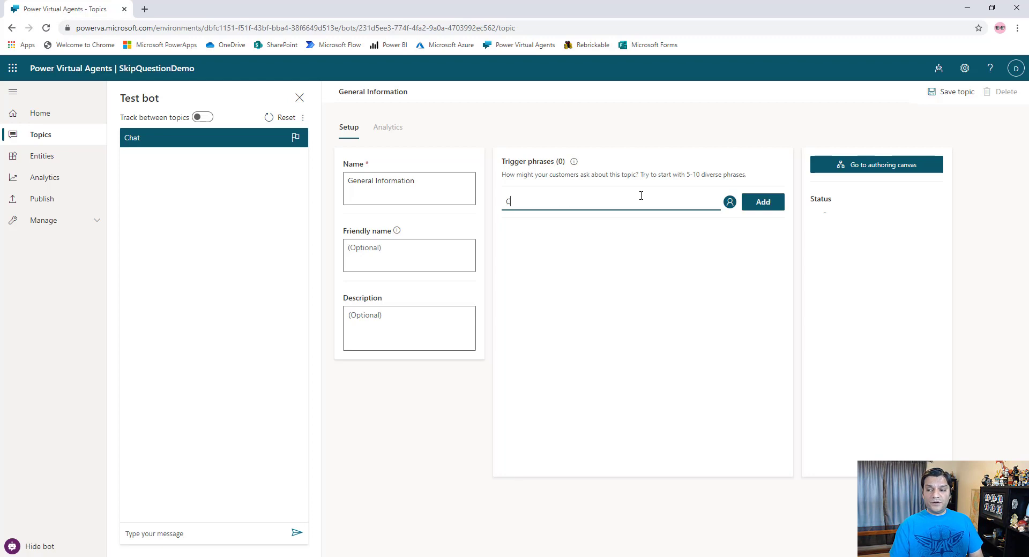
pyautogui.write('ommon a')
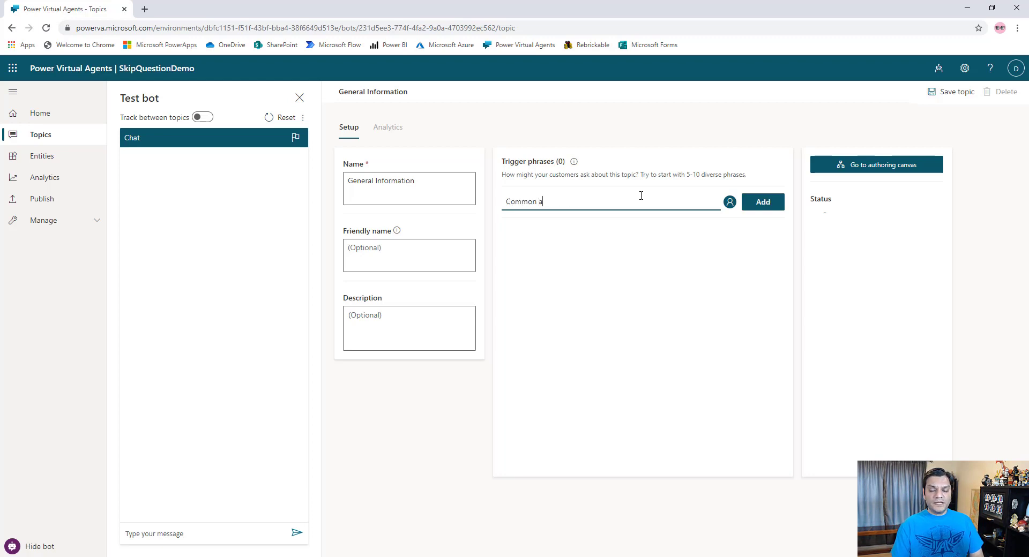
pyautogui.write('sked info')
pyautogui.press('Return')
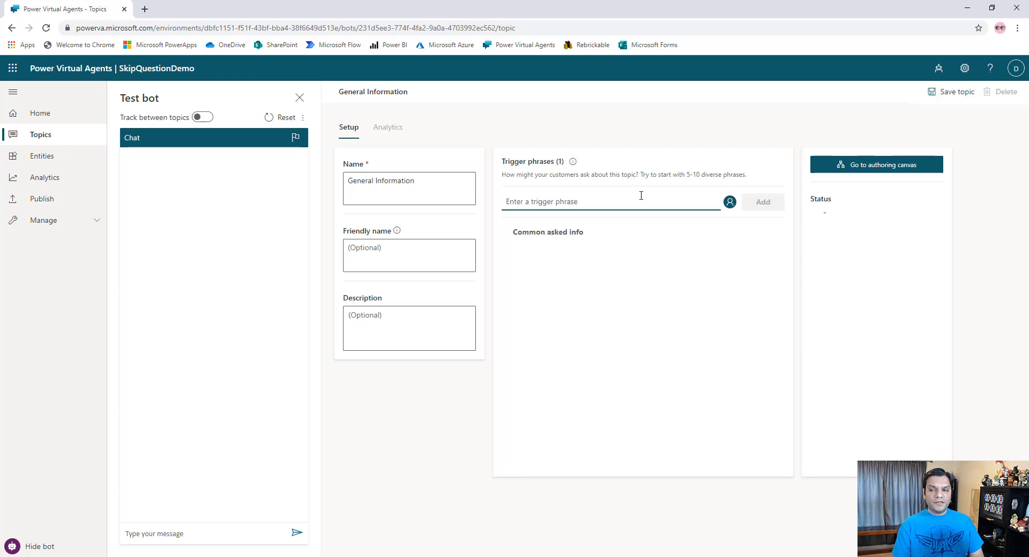
# - Add the trigger phrases "Commonly asked information" and "Common information" to the topic
pyautogui.write('Commonly asked')
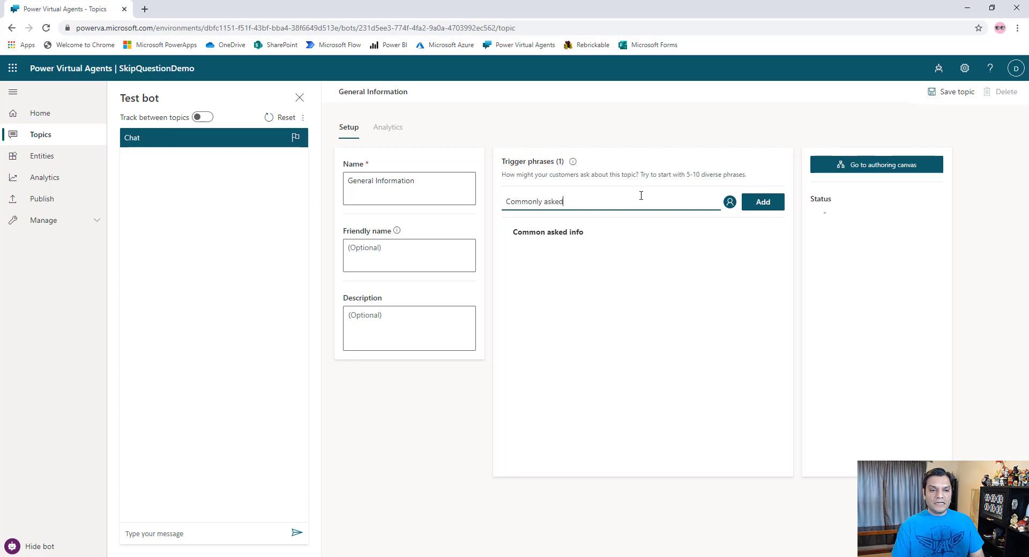
pyautogui.write(' information')
pyautogui.press('Return')
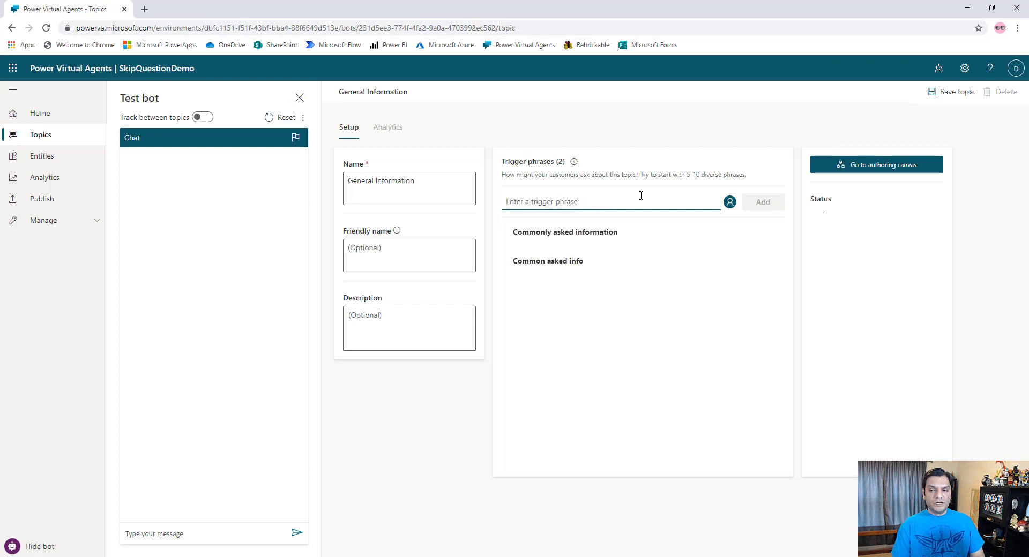
pyautogui.write('Common info')
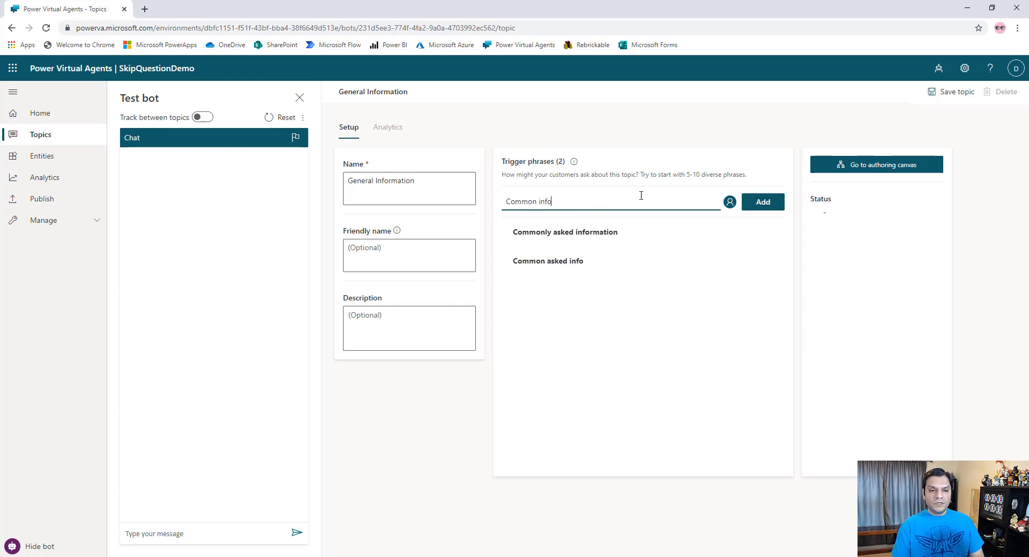
pyautogui.write('rmation')
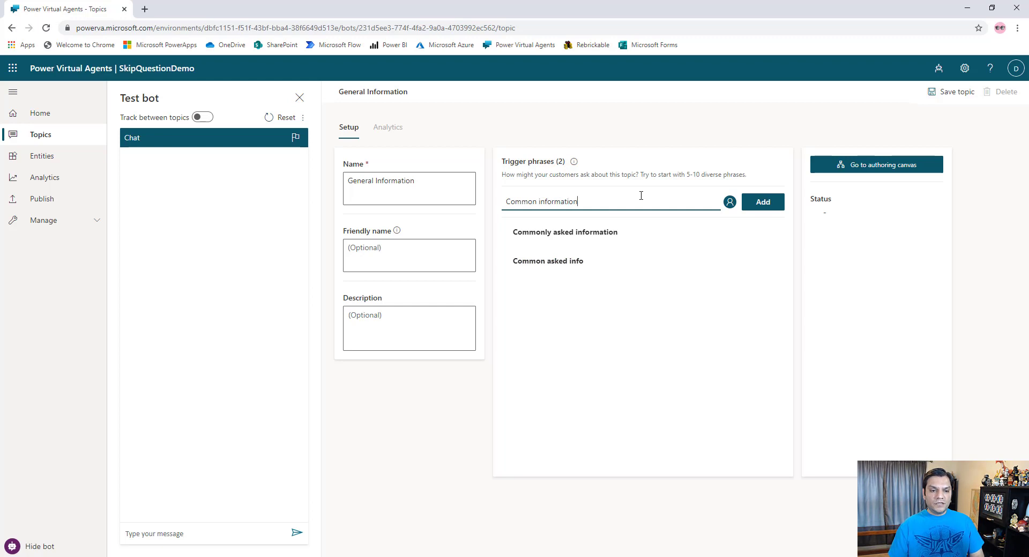
pyautogui.press('Return')
# - Add "Information on" as a trigger phrase
pyautogui.write('Common aske')
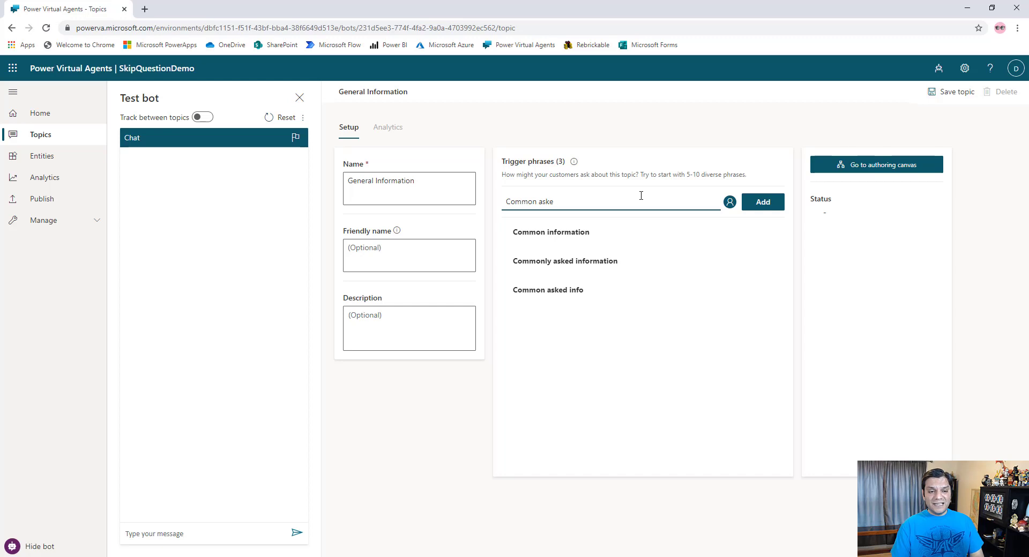
pyautogui.hotkey('ctrl', 'a')
pyautogui.press('BackSpace')
pyautogui.write('Informati')
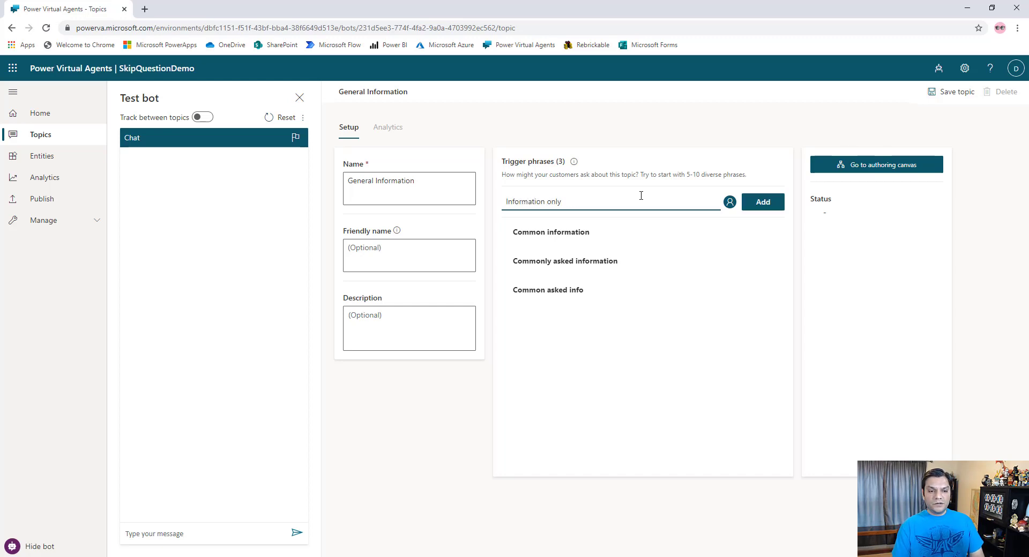
pyautogui.write('on on')
pyautogui.press('Return')
# - Add "Can you provide me some info" as a trigger phrase
pyautogui.write('Can ')
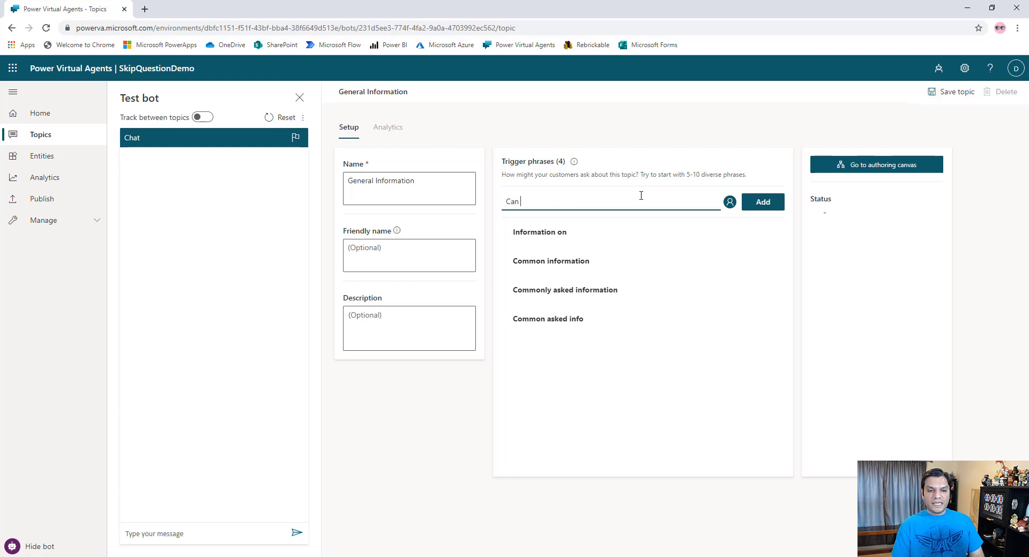
pyautogui.write('you provide me son')
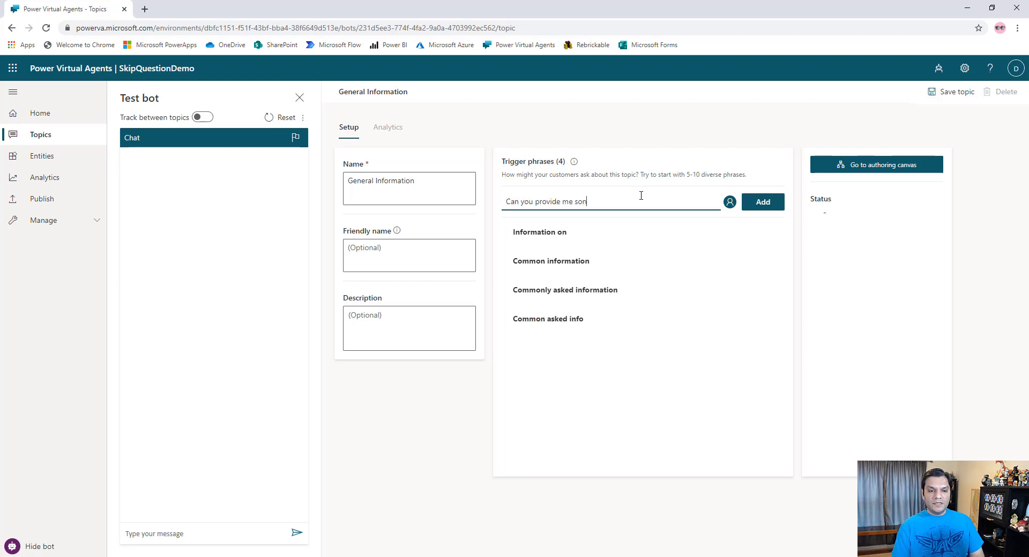
pyautogui.write('e info')
pyautogui.press('BackSpace')
pyautogui.press('BackSpace')
pyautogui.press('BackSpace')
pyautogui.write('e info')
pyautogui.press('Return')
# - Add "Can you provide me some information" as a trigger phrase
pyautogui.write('Can you ')
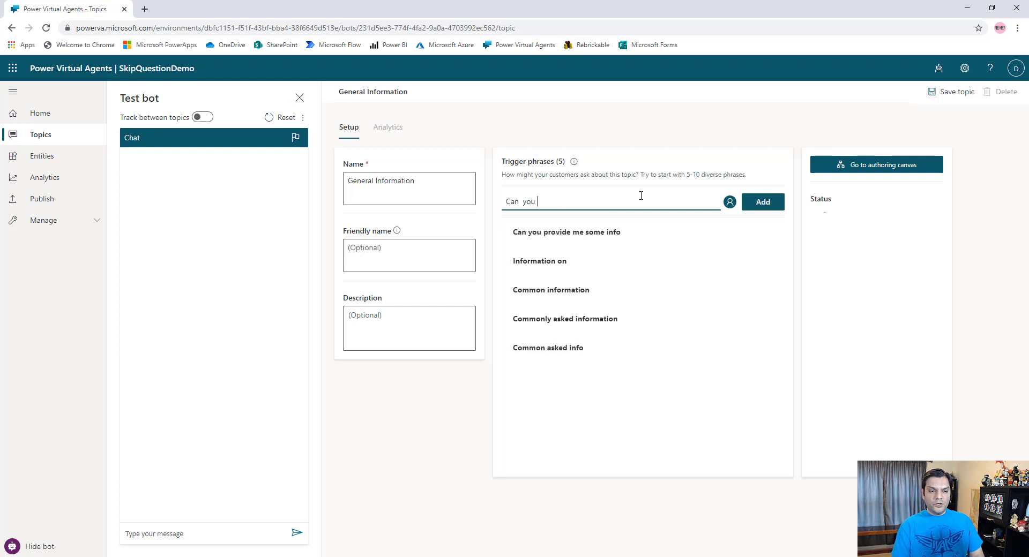
pyautogui.write('provide me sone info')
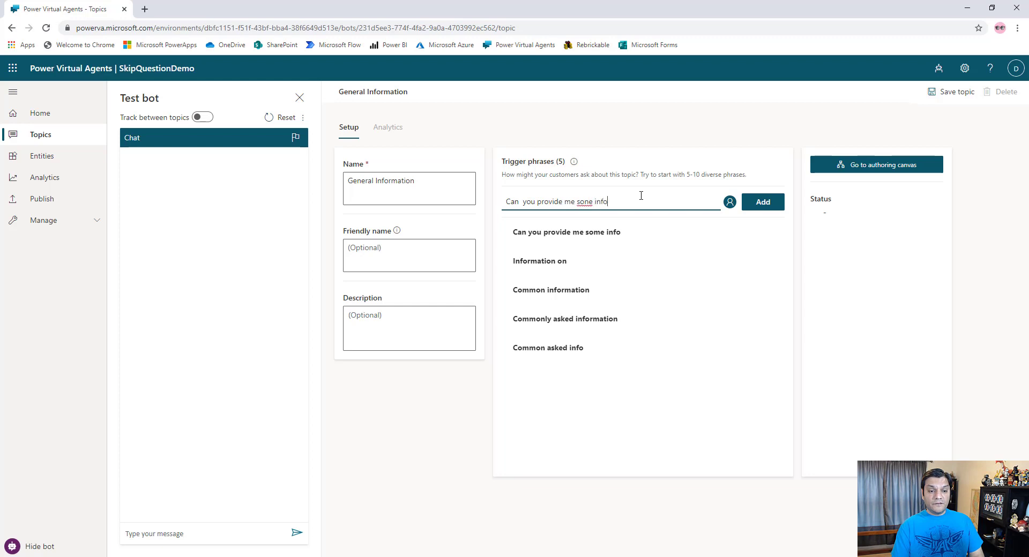
pyautogui.write('rmat')
pyautogui.press('BackSpace')
pyautogui.press('BackSpace')
pyautogui.press('BackSpace')
pyautogui.press('BackSpace')
pyautogui.press('BackSpace')
pyautogui.press('BackSpace')
pyautogui.press('BackSpace')
pyautogui.press('BackSpace')
pyautogui.press('BackSpace')
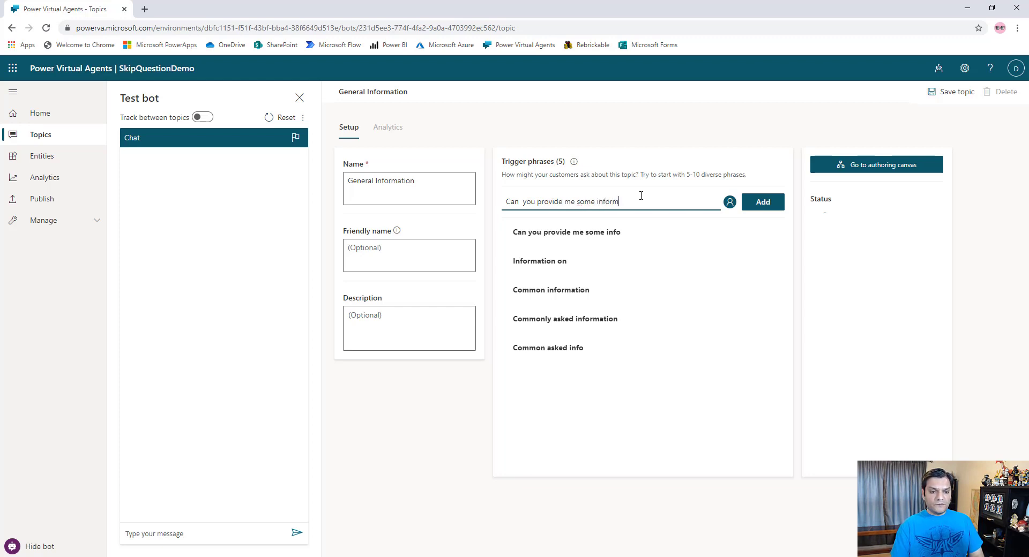
pyautogui.press('Return')
# - Add "I need some general info" as a trigger phrase
pyautogui.write('I need')
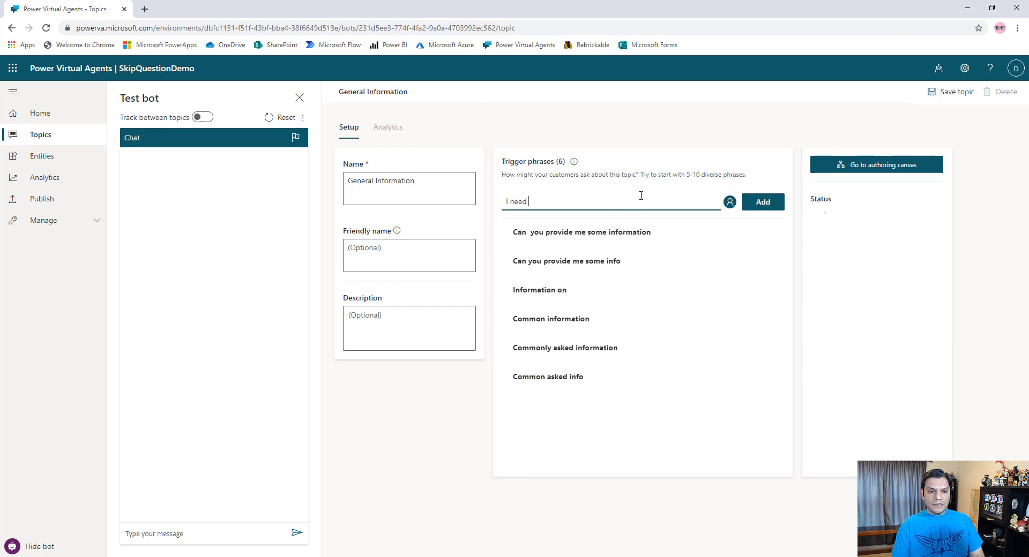
pyautogui.write(' some gen')
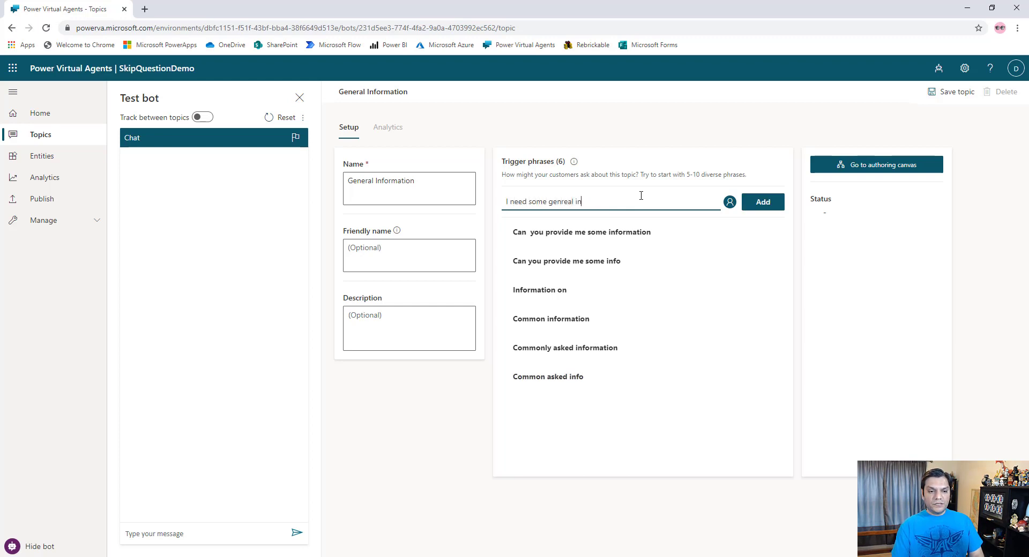
pyautogui.write('real in')
pyautogui.press('BackSpace')
pyautogui.press('BackSpace')
pyautogui.press('BackSpace')
pyautogui.press('BackSpace')
pyautogui.press('BackSpace')
pyautogui.press('BackSpace')
pyautogui.press('BackSpace')
pyautogui.write('er')
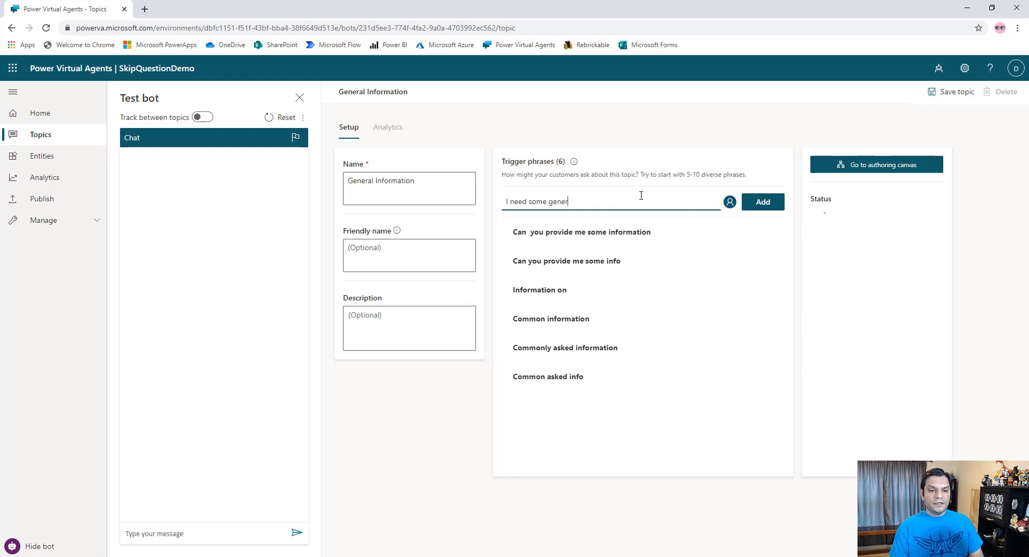
pyautogui.write('al info')
pyautogui.press('Return')
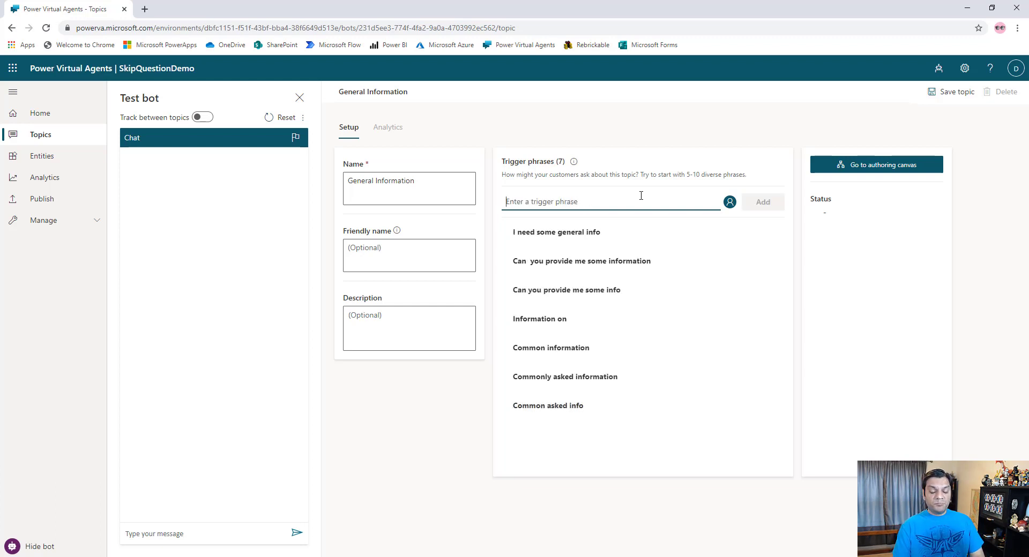
# - Add the trigger phrases "General Info" and "Looking for some general information"
pyautogui.write('General Info')
pyautogui.press('Return')
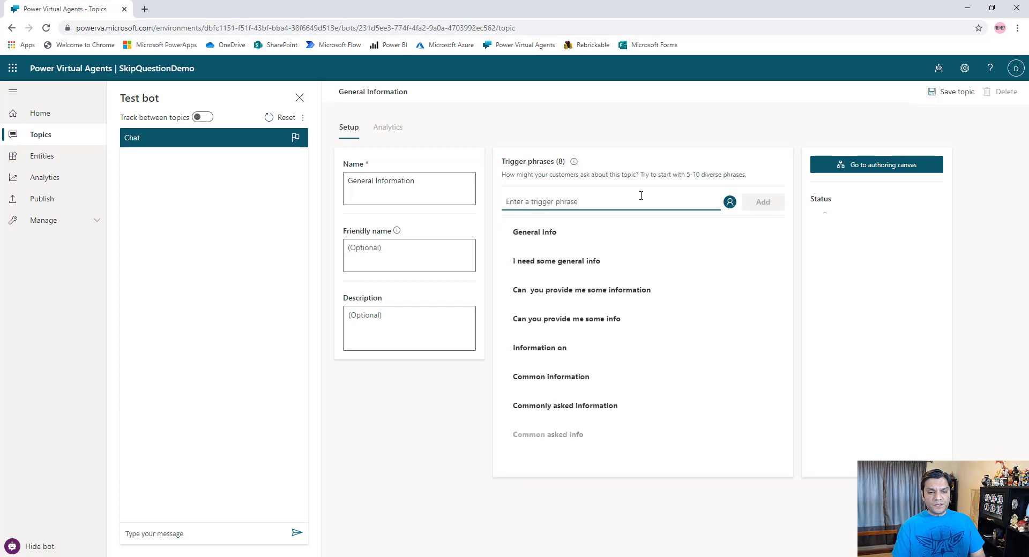
pyautogui.write('Looking for some')
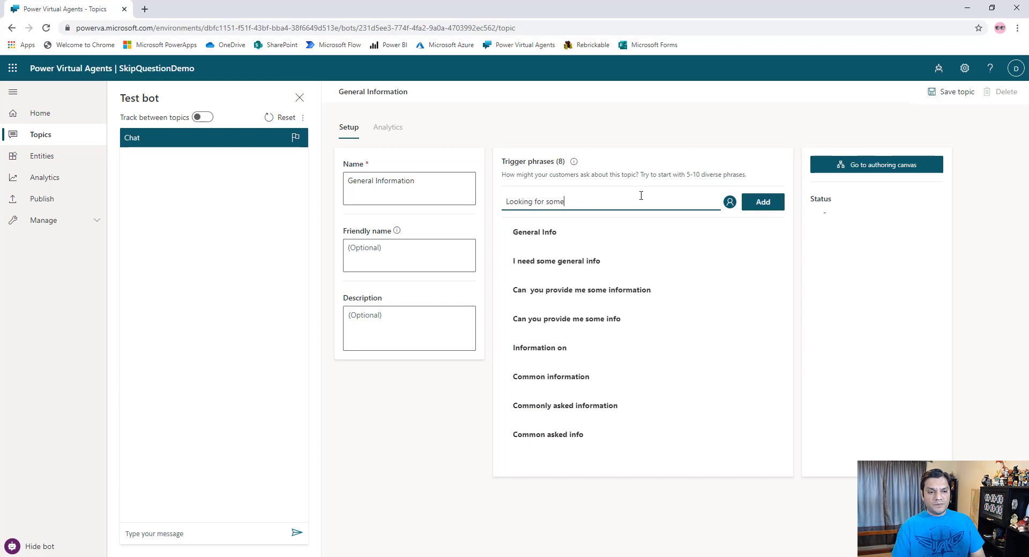
pyautogui.write(' general information')
pyautogui.press('Return')
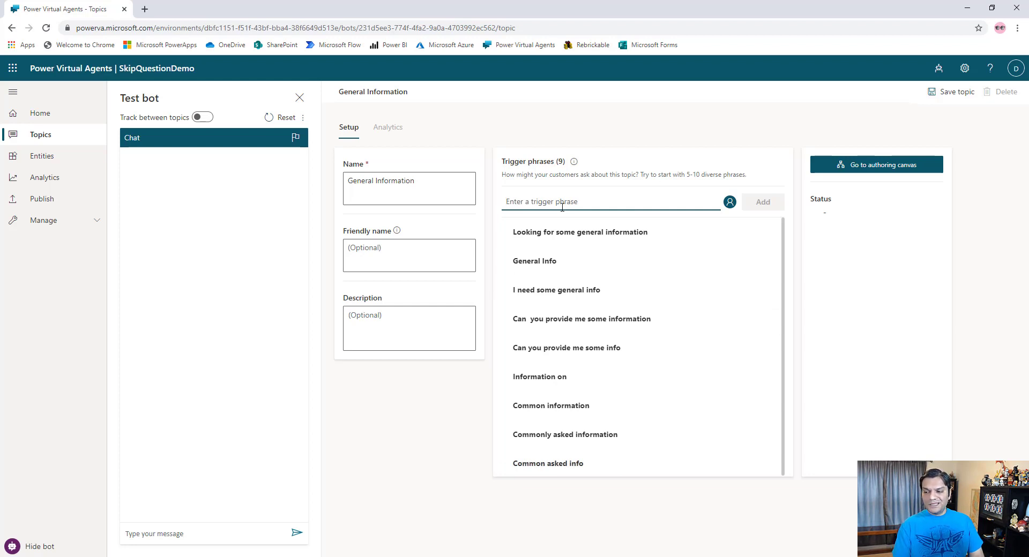
# - Add "I need some general information" as a trigger phrase and save the topic
pyautogui.write('I need some ')
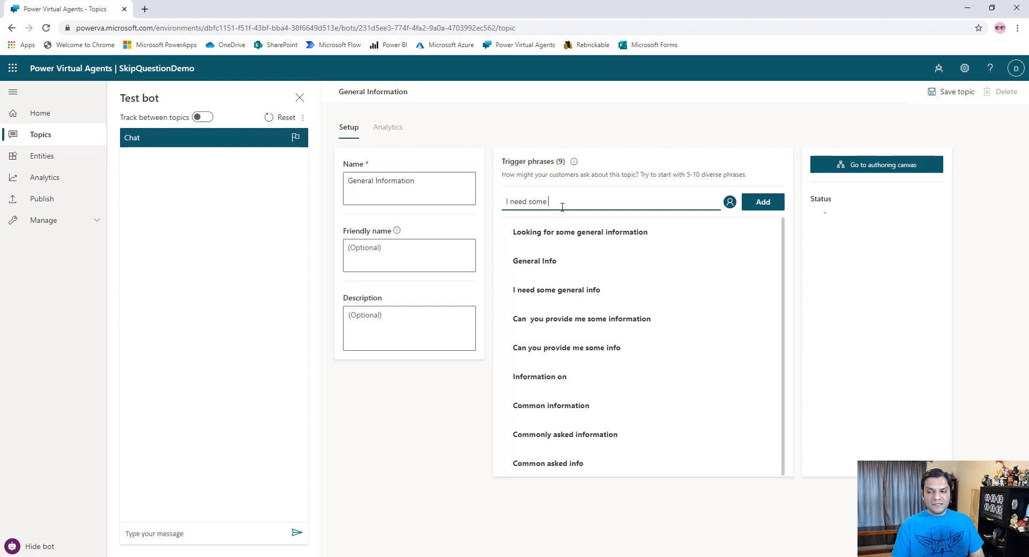
pyautogui.write('general information')
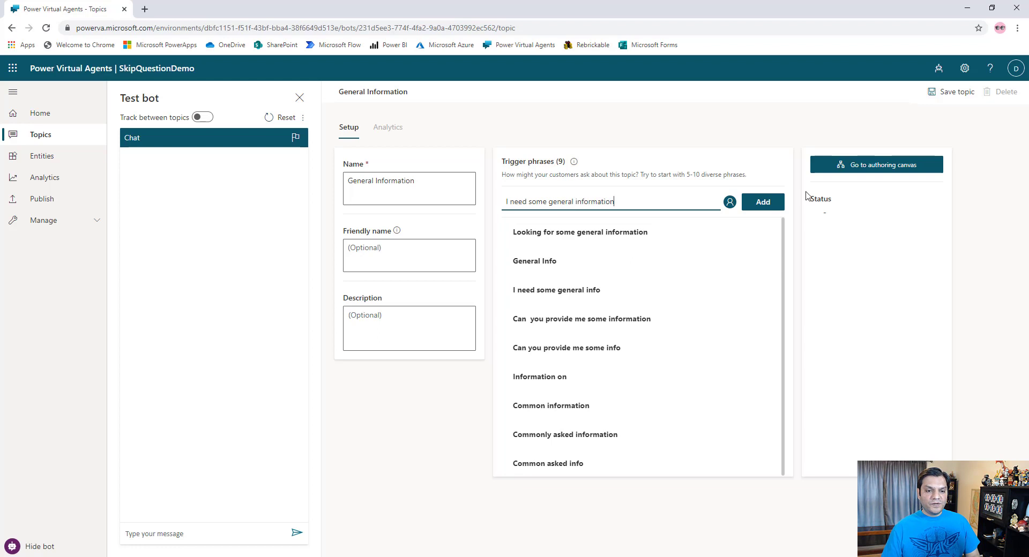
pyautogui.click(766, 205)
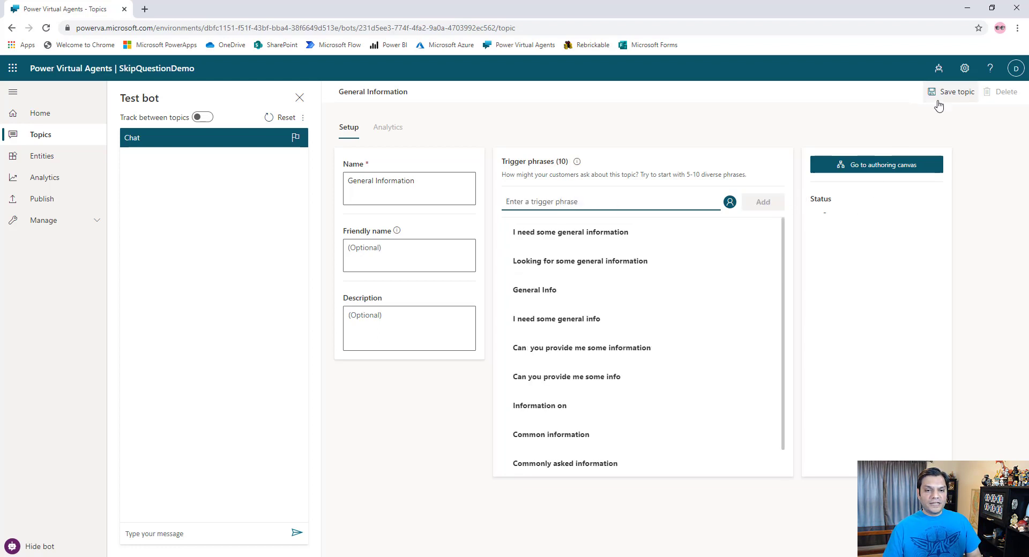
pyautogui.click(939, 93)
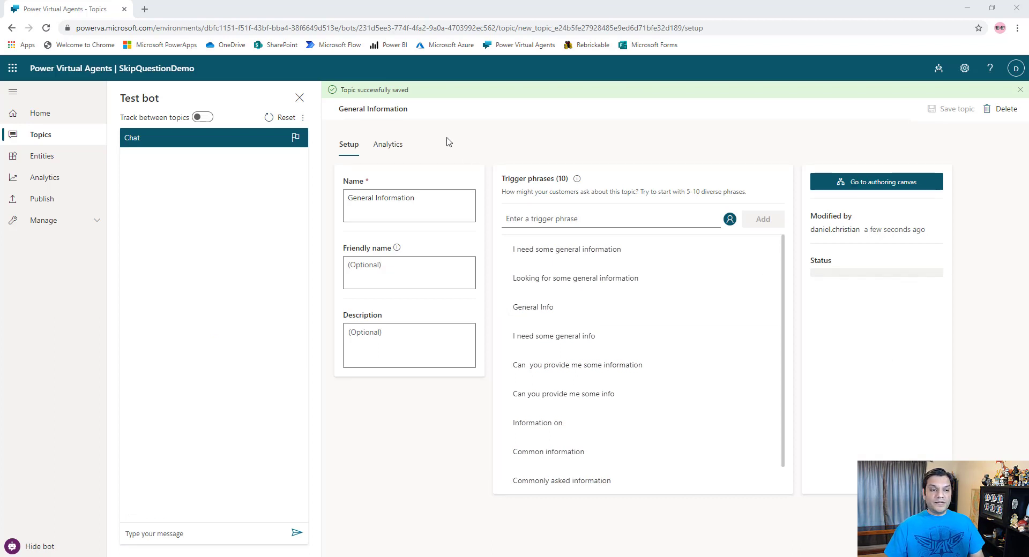
# - In the topic's authoring canvas, replace the empty message node below the trigger phrases with a question node
pyautogui.click(846, 182)
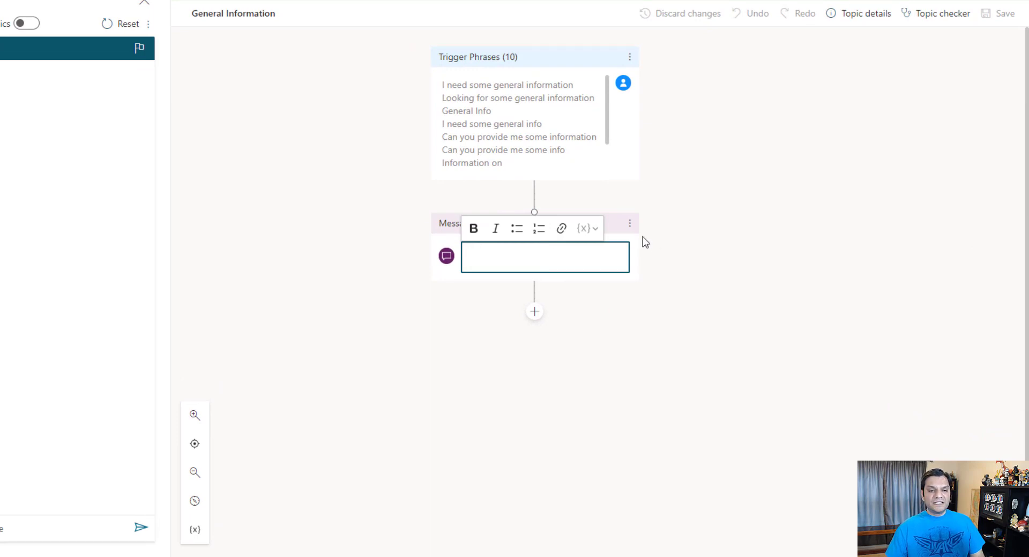
pyautogui.click(629, 228)
pyautogui.click(656, 224)
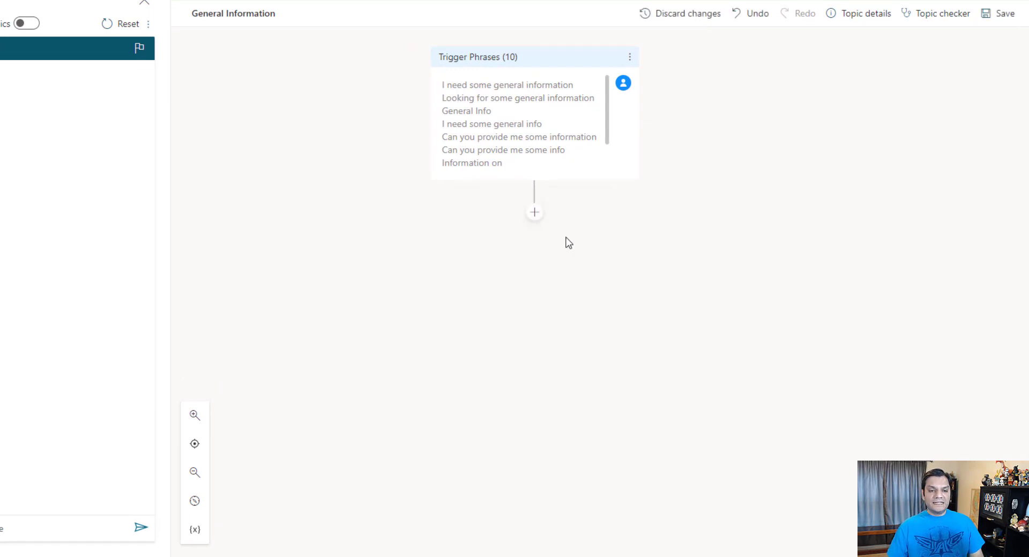
pyautogui.click(538, 214)
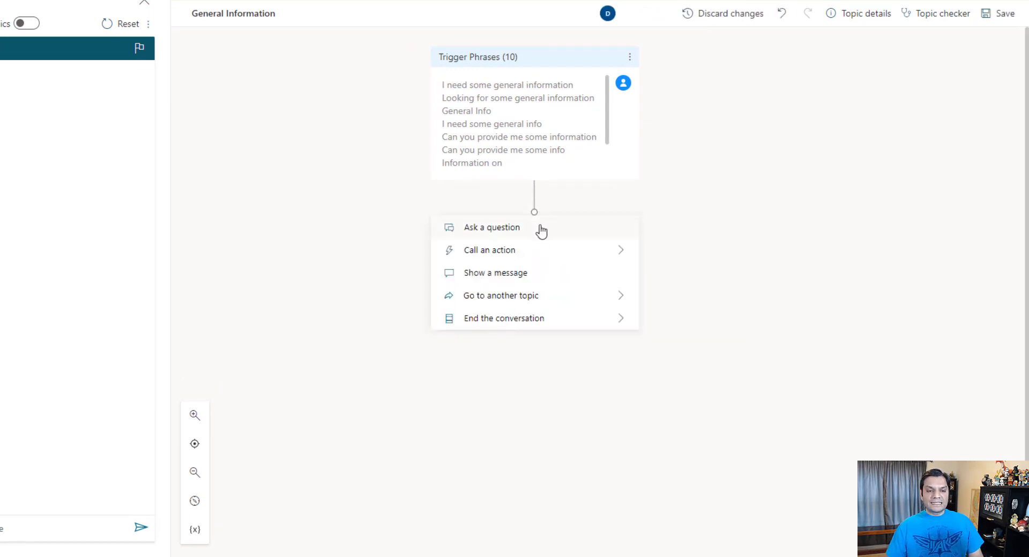
pyautogui.click(541, 229)
# - Rename the variable that stores the question's response to "VarGeneralInformationType"
pyautogui.scroll(-2, 477, 429)
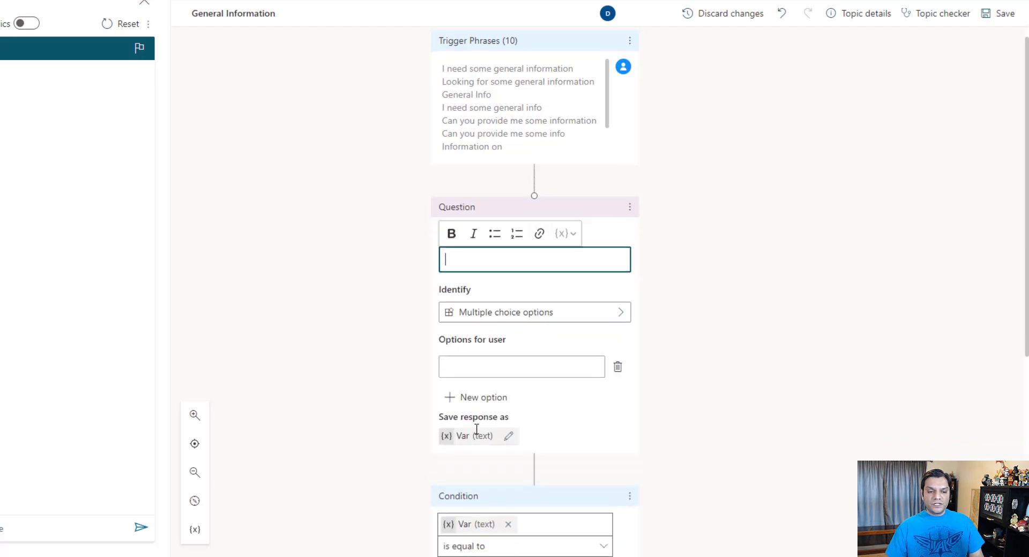
pyautogui.scroll(-2, 476, 428)
pyautogui.click(545, 498)
pyautogui.click(496, 489)
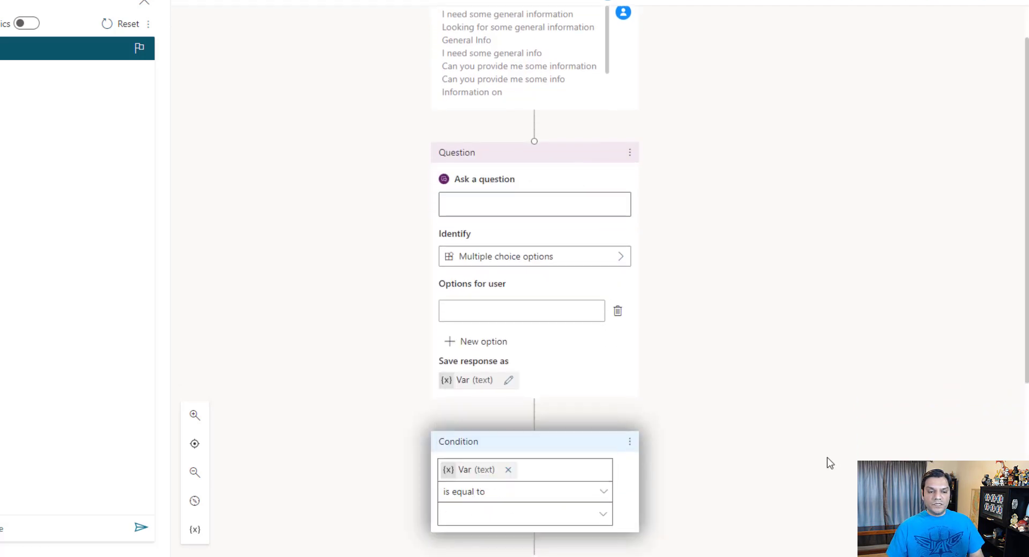
pyautogui.click(467, 472)
pyautogui.click(463, 380)
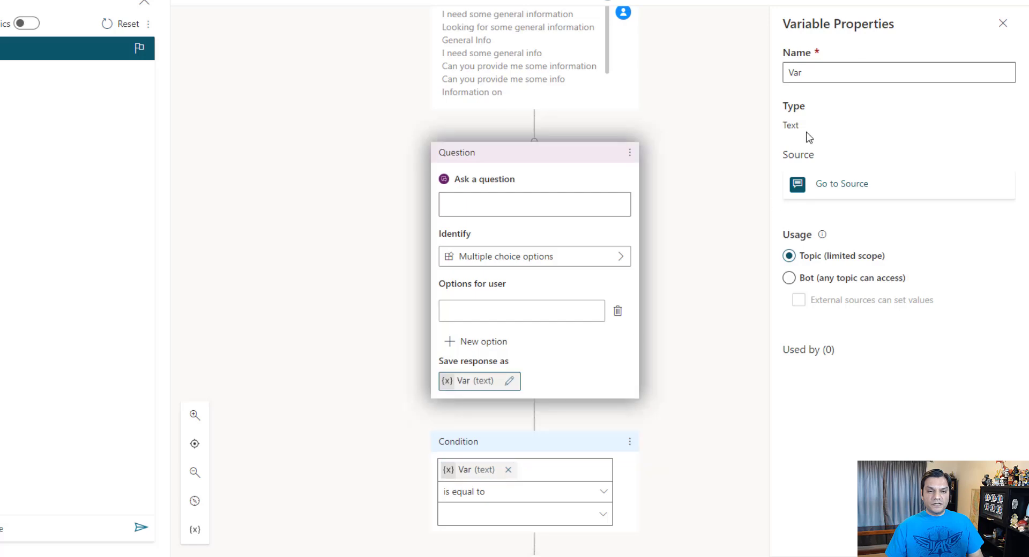
pyautogui.click(845, 72)
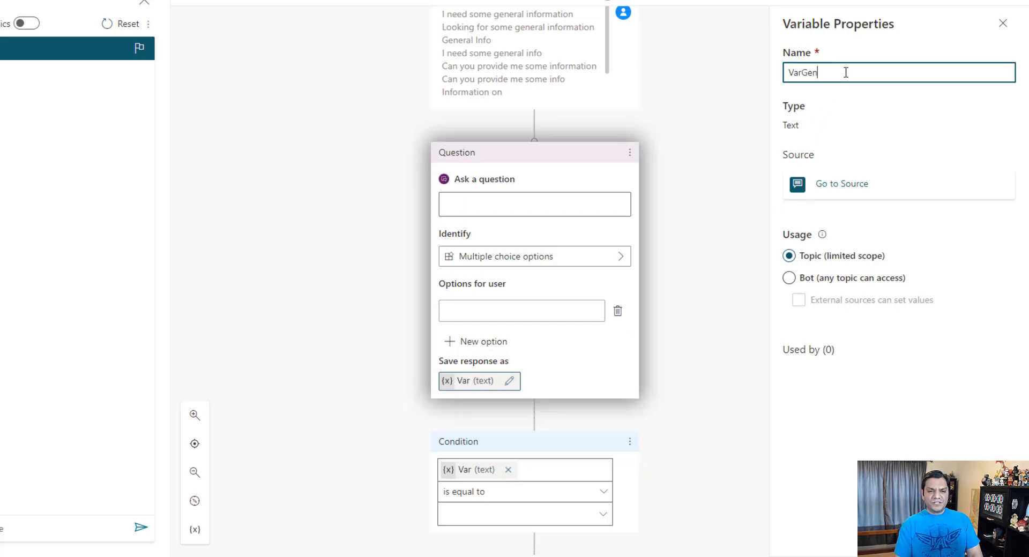
pyautogui.write('GeneralInfor')
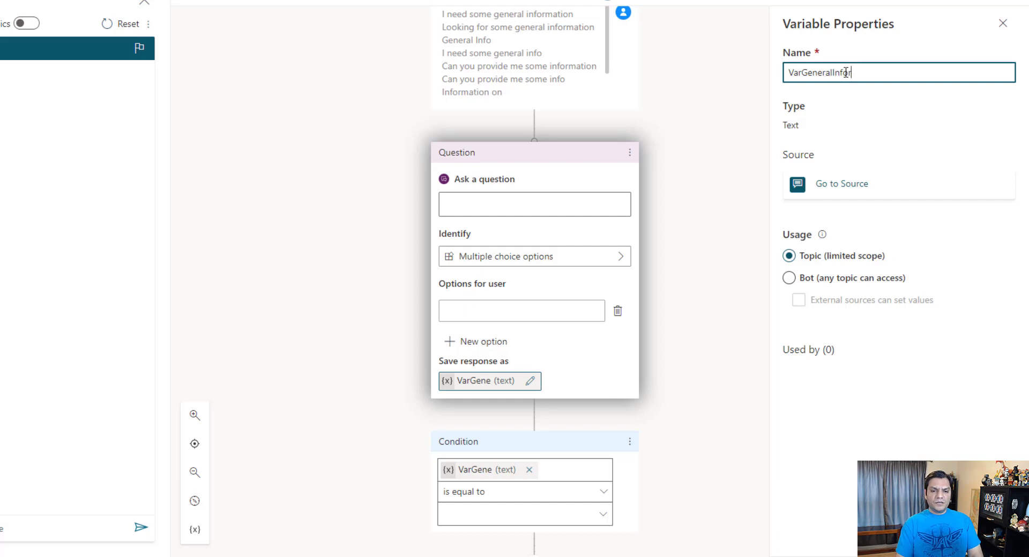
pyautogui.write('mationType')
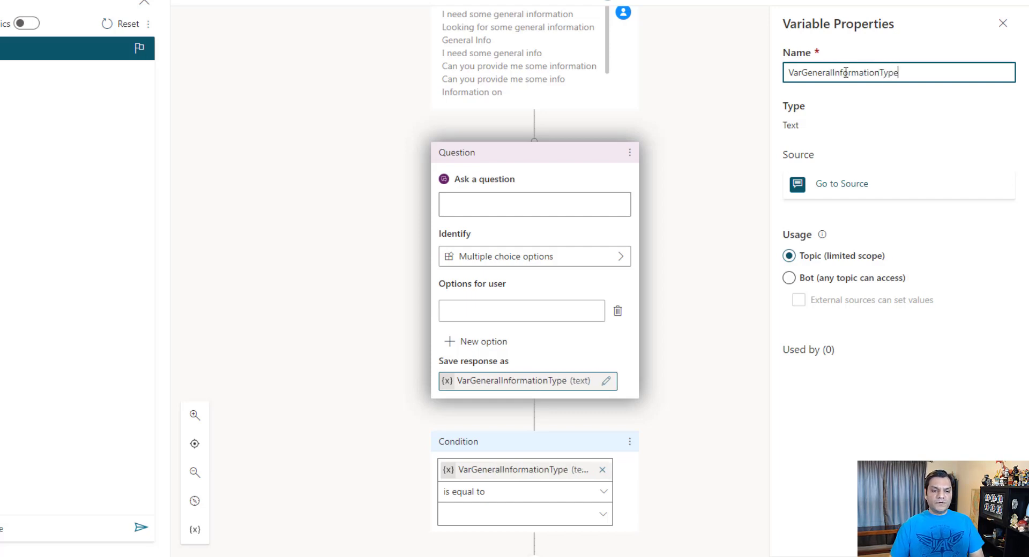
# - Enter "What kind of general information do you need?" as the question text and close the variable properties
pyautogui.click(667, 214)
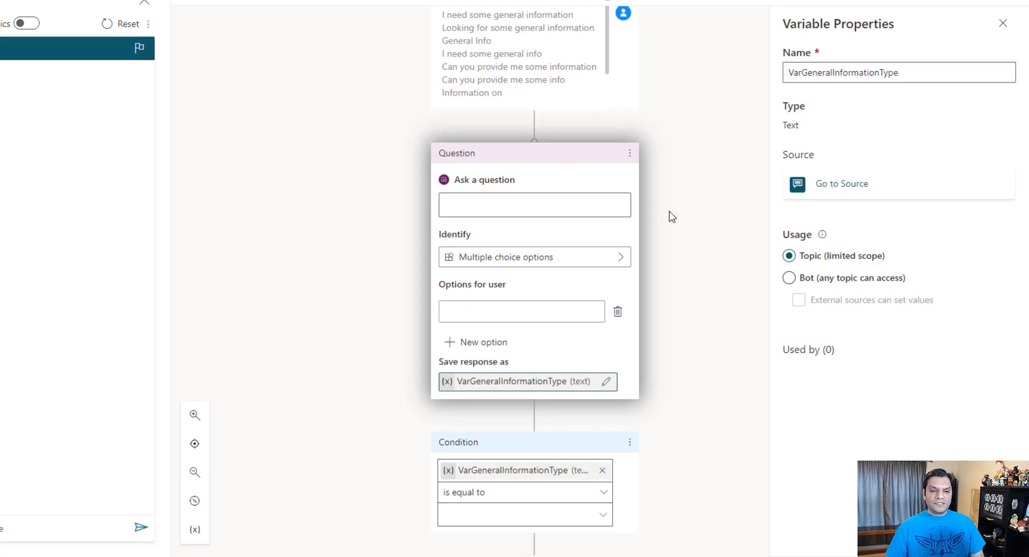
pyautogui.click(537, 211)
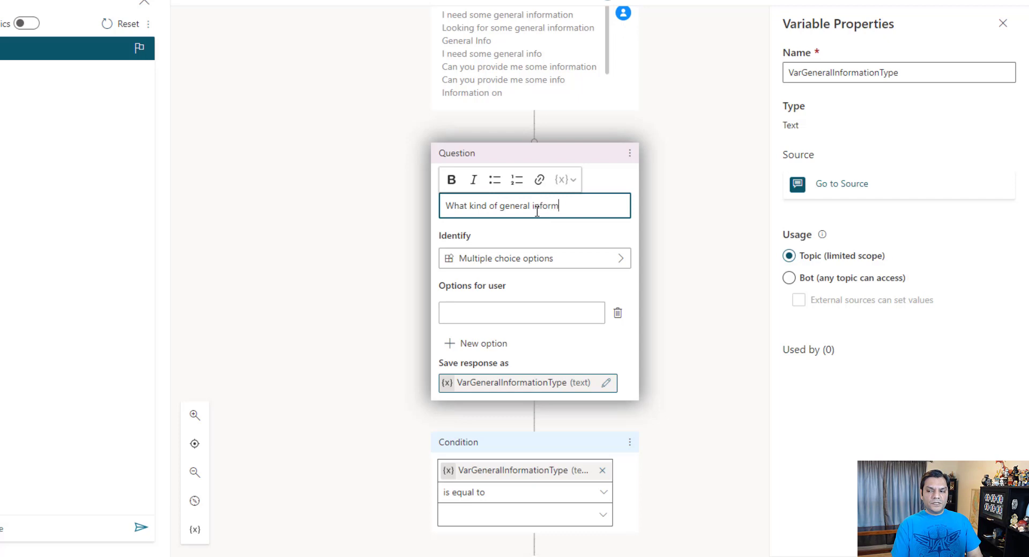
pyautogui.write('What kind of general information do you need?')
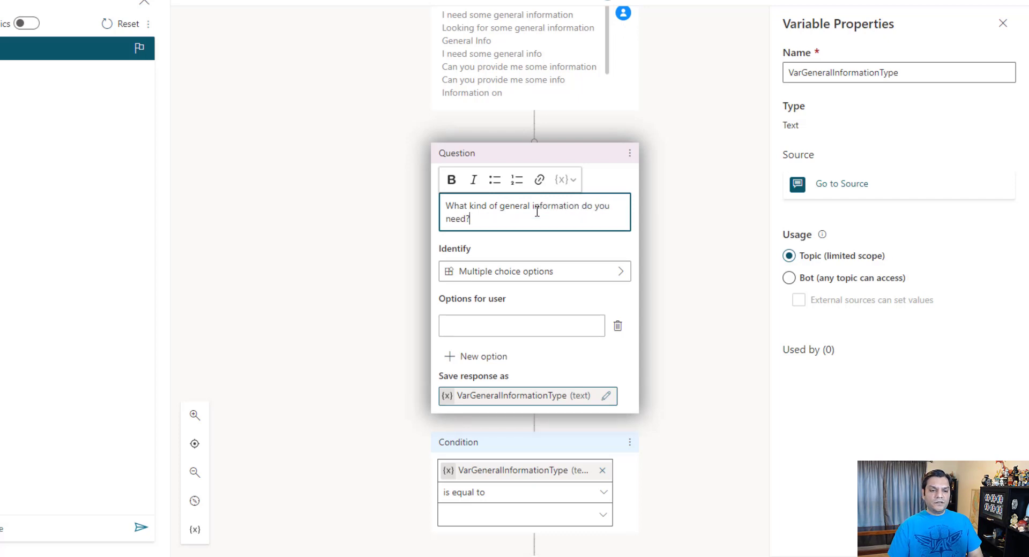
pyautogui.click(696, 138)
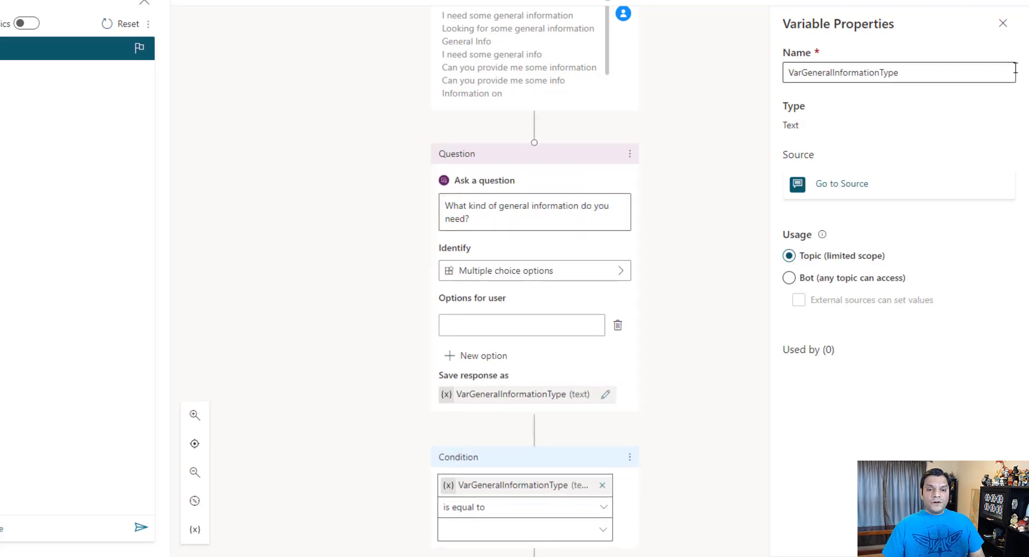
pyautogui.click(1002, 24)
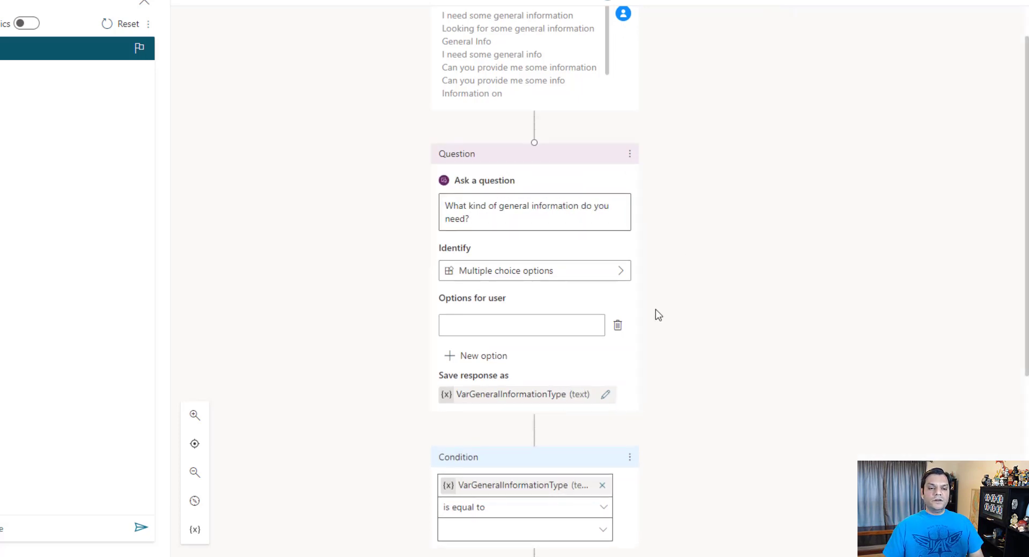
# - Set the question to identify the custom General Information entity instead of multiple choice options
pyautogui.click(625, 279)
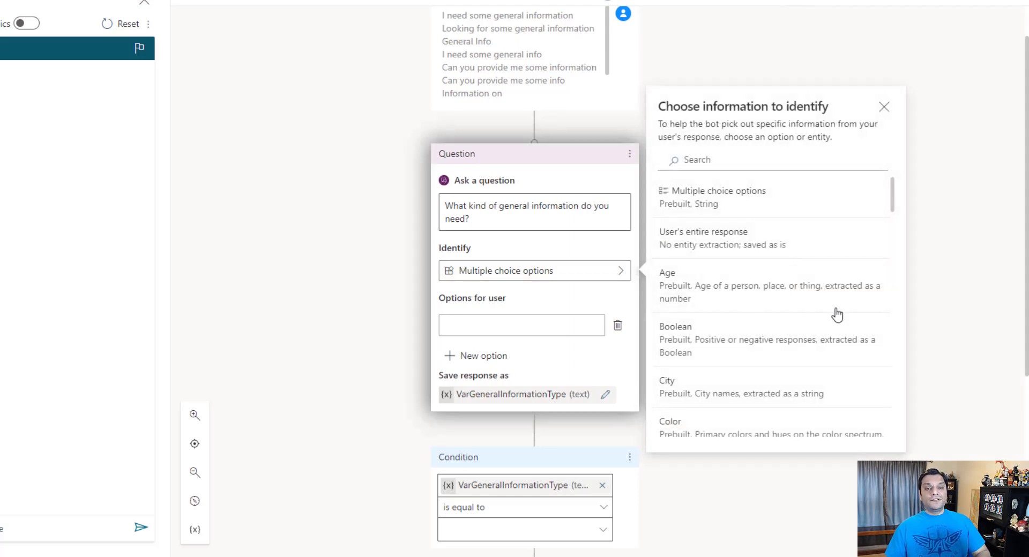
pyautogui.scroll(-7, 837, 309)
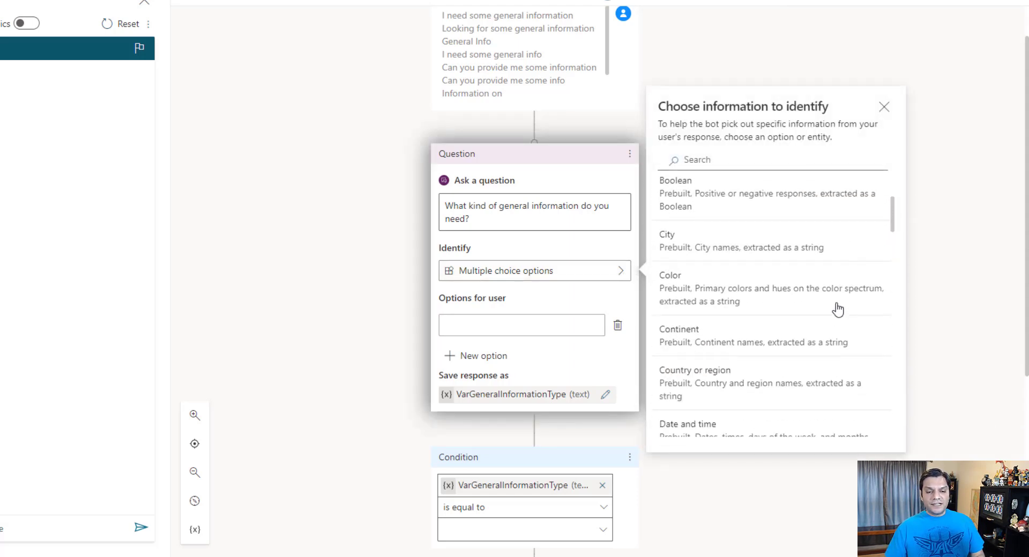
pyautogui.scroll(-1, 837, 309)
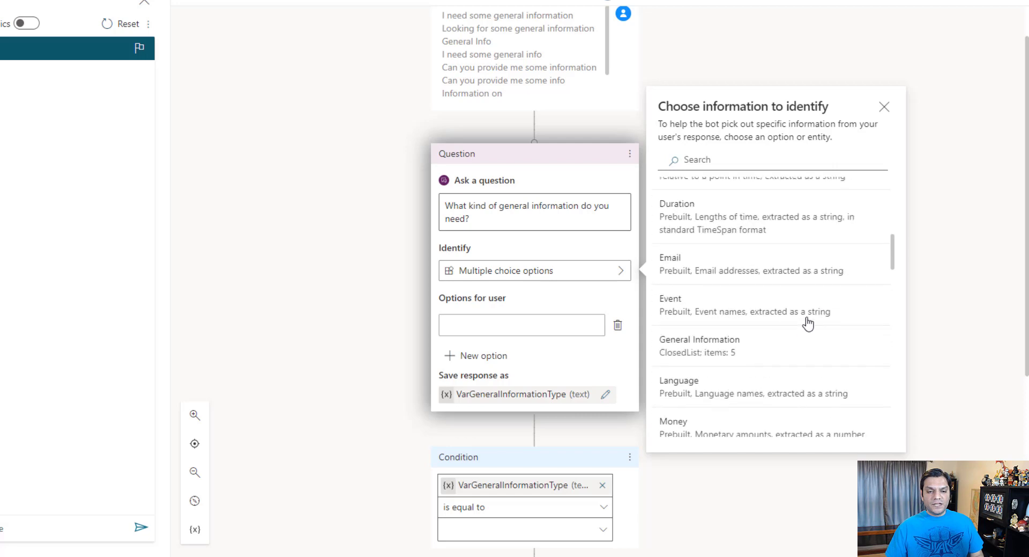
pyautogui.click(736, 358)
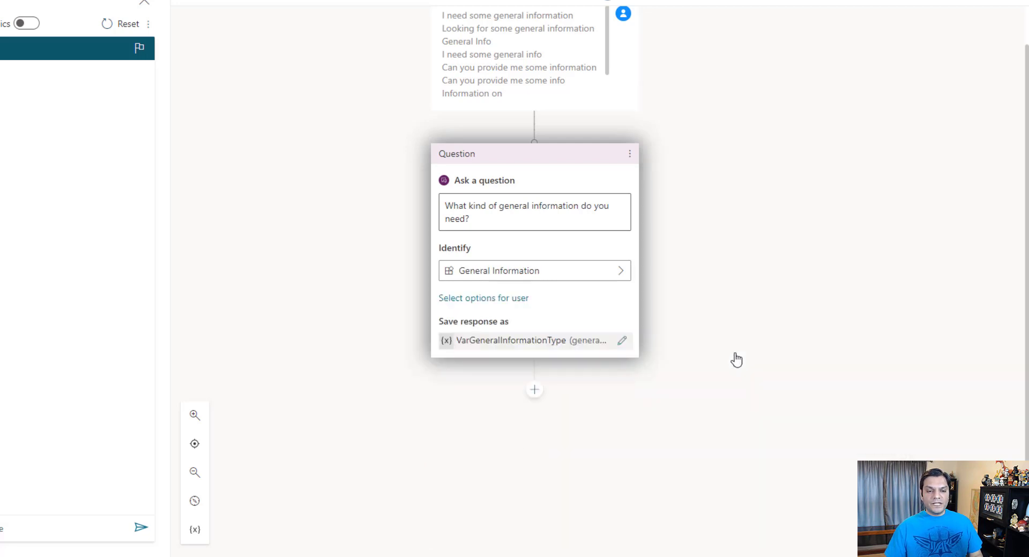
# - Display Address, Store hours, Self checkout, Pharmacy and Groceries as the question's options for the user
pyautogui.click(452, 301)
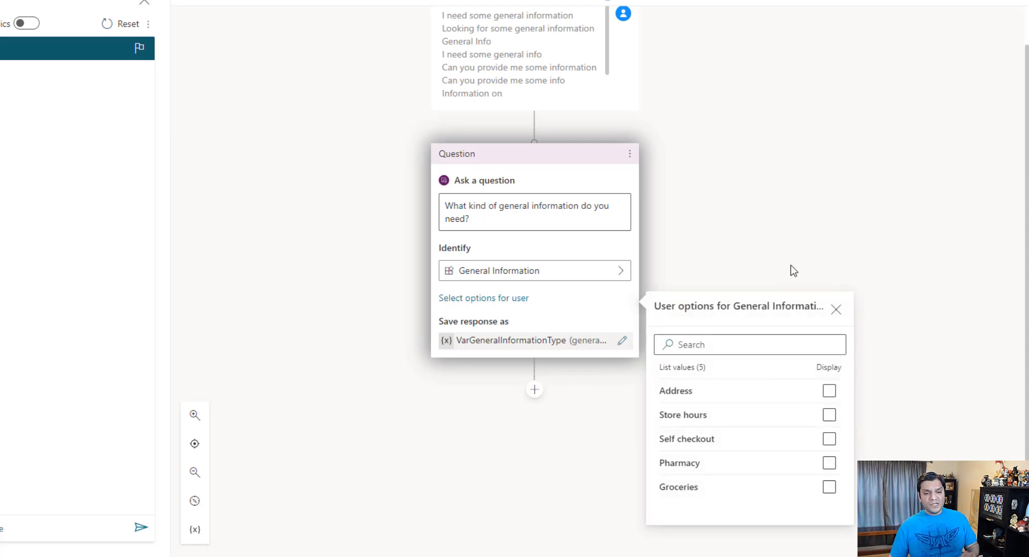
pyautogui.click(830, 392)
pyautogui.click(830, 416)
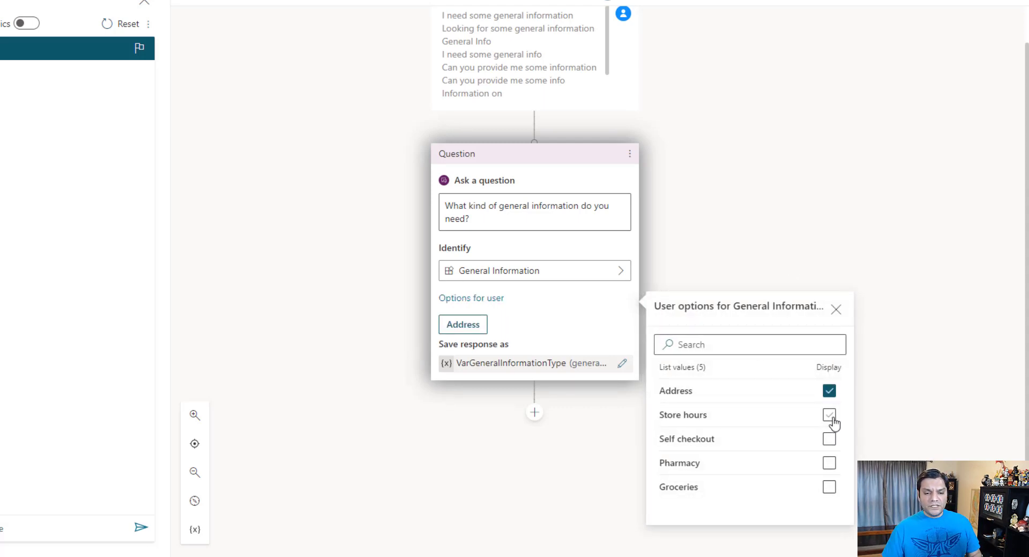
pyautogui.click(829, 440)
pyautogui.click(830, 461)
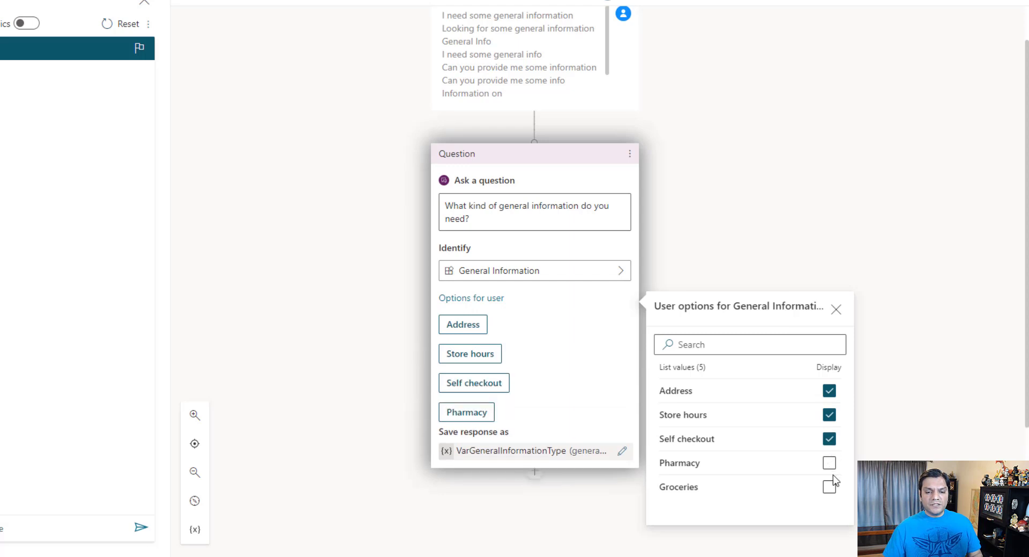
pyautogui.click(830, 486)
pyautogui.click(705, 248)
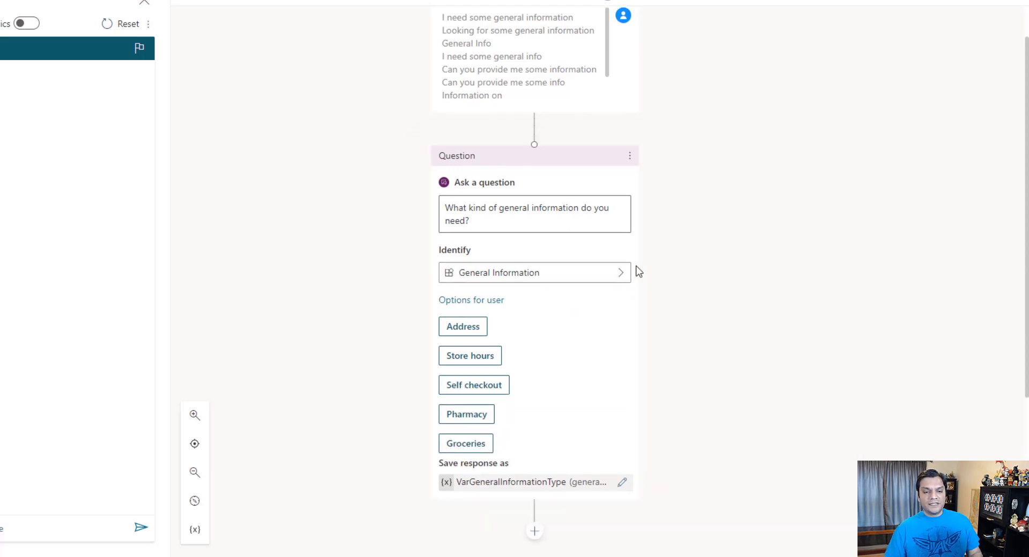
# - Examine the question's list of identifiable entities and its Skip question setting, leaving both unchanged
pyautogui.click(620, 272)
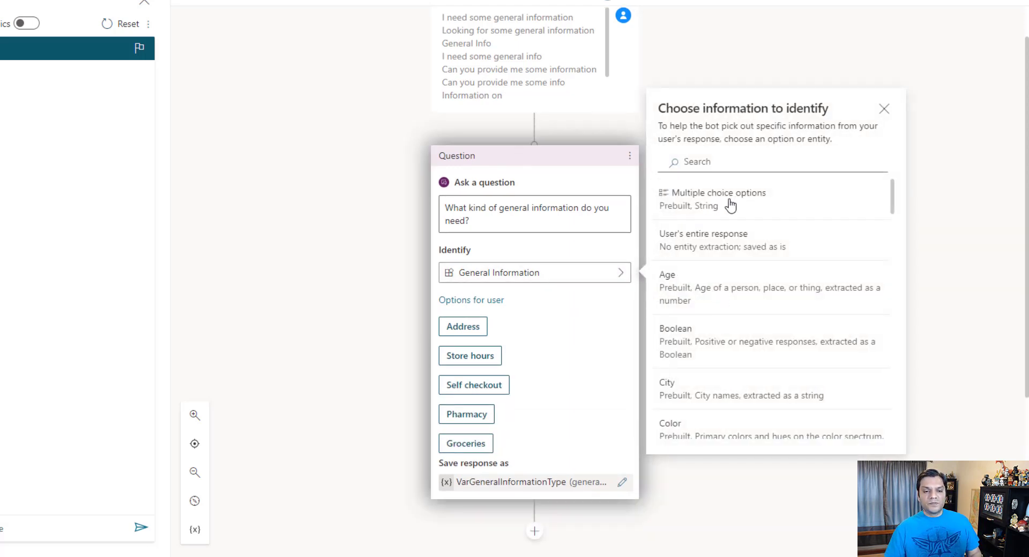
pyautogui.click(963, 339)
pyautogui.click(629, 156)
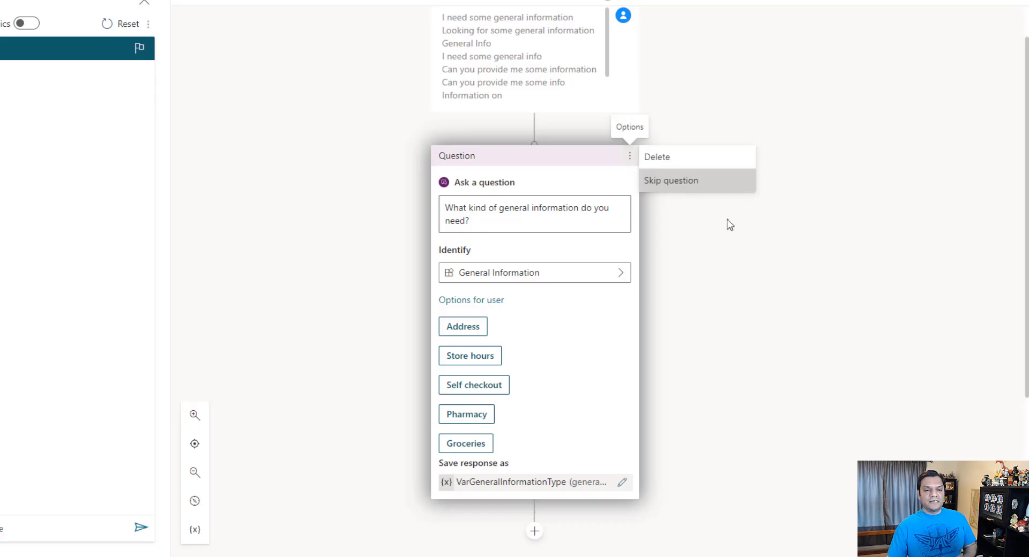
pyautogui.press('Return')
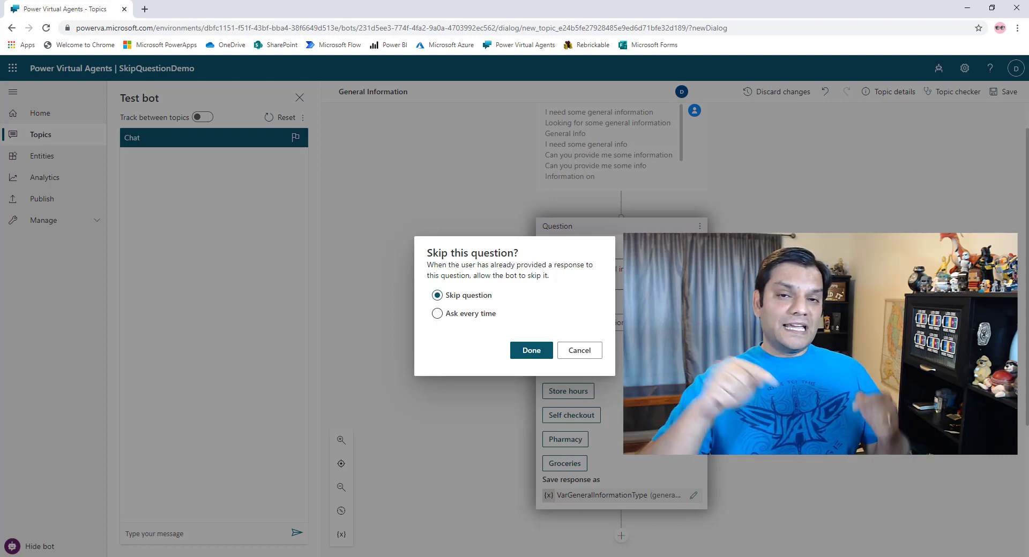
pyautogui.click(580, 351)
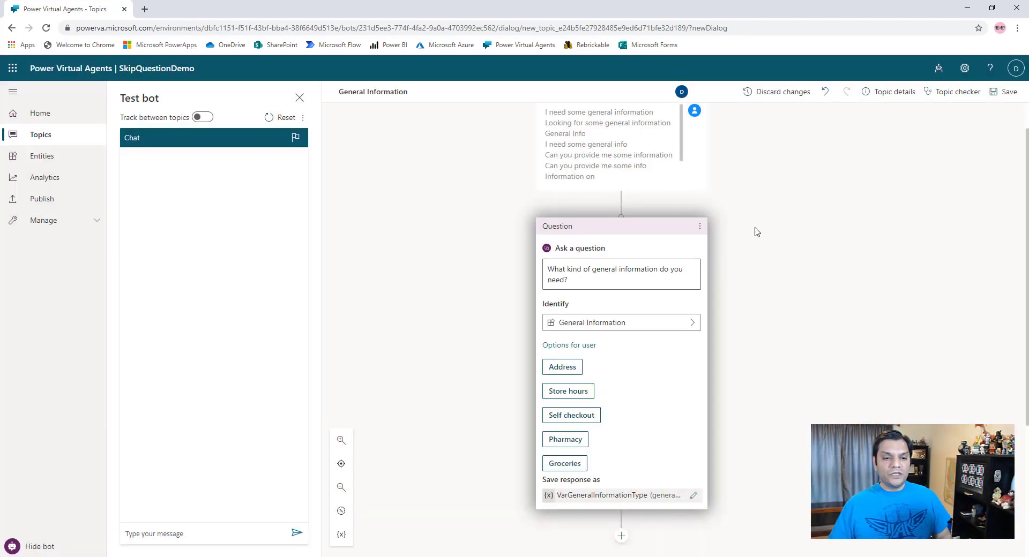
pyautogui.click(699, 226)
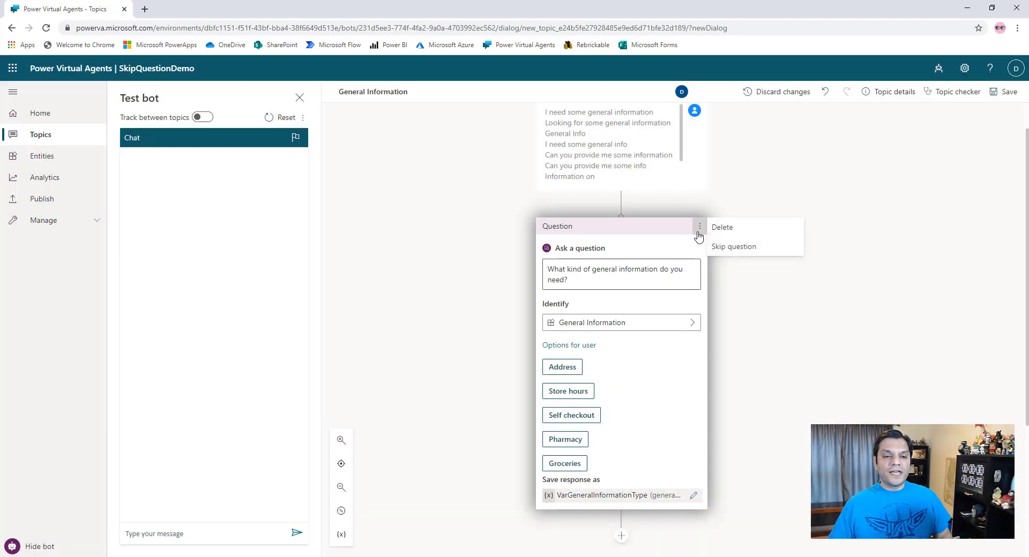
pyautogui.click(735, 247)
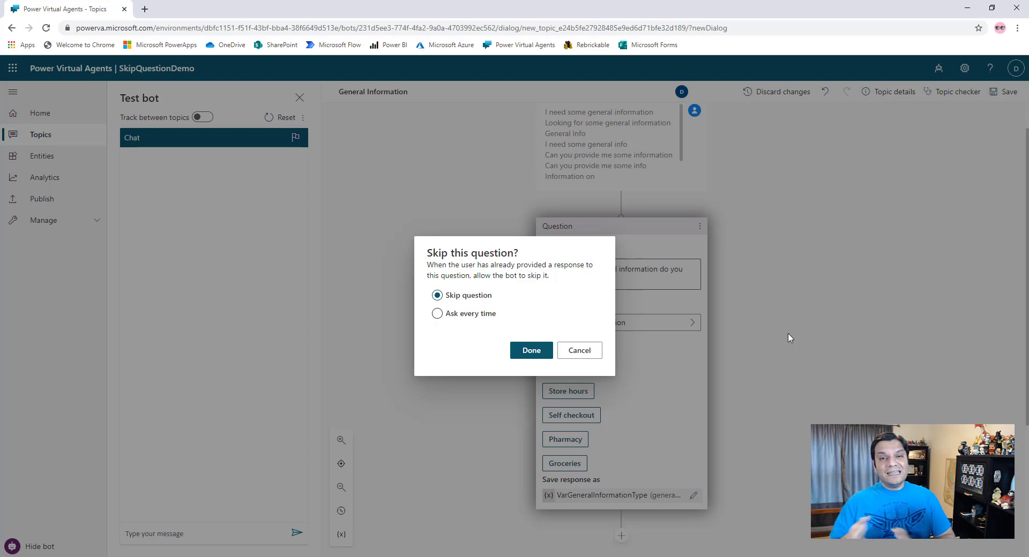
pyautogui.click(578, 351)
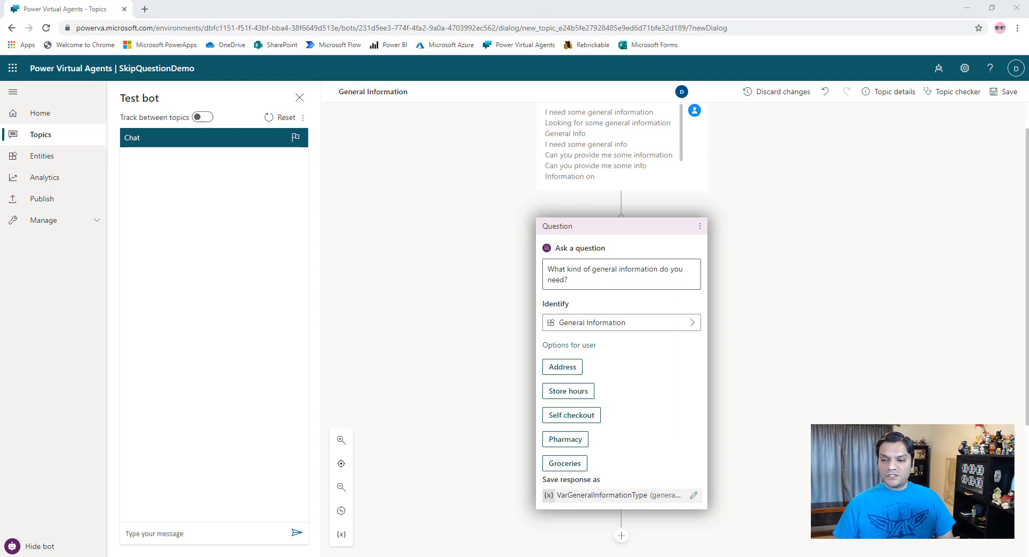
# - Add a condition below the question that checks whether VarGeneralInformationType is equal to Address, and hide the test bot
pyautogui.scroll(-2, 634, 402)
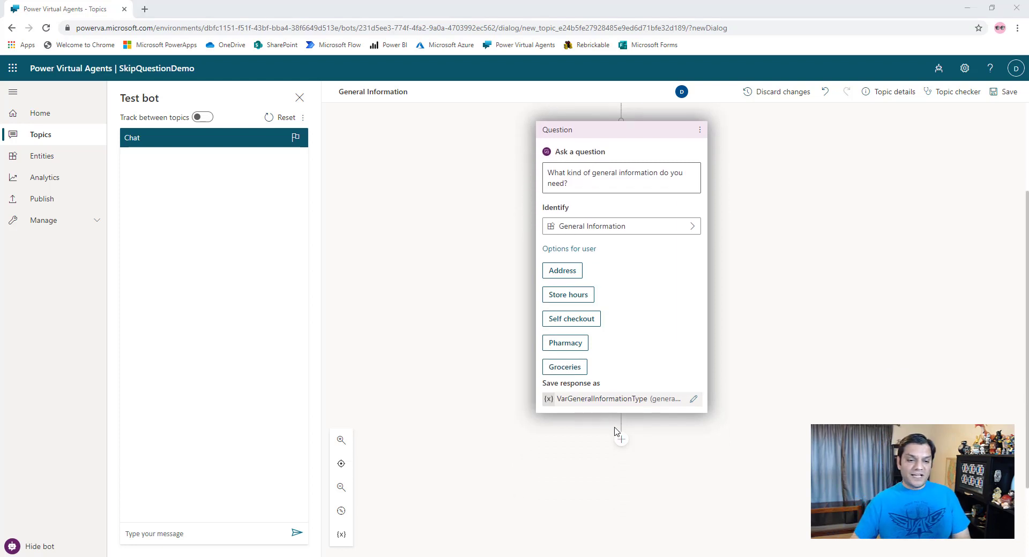
pyautogui.click(621, 442)
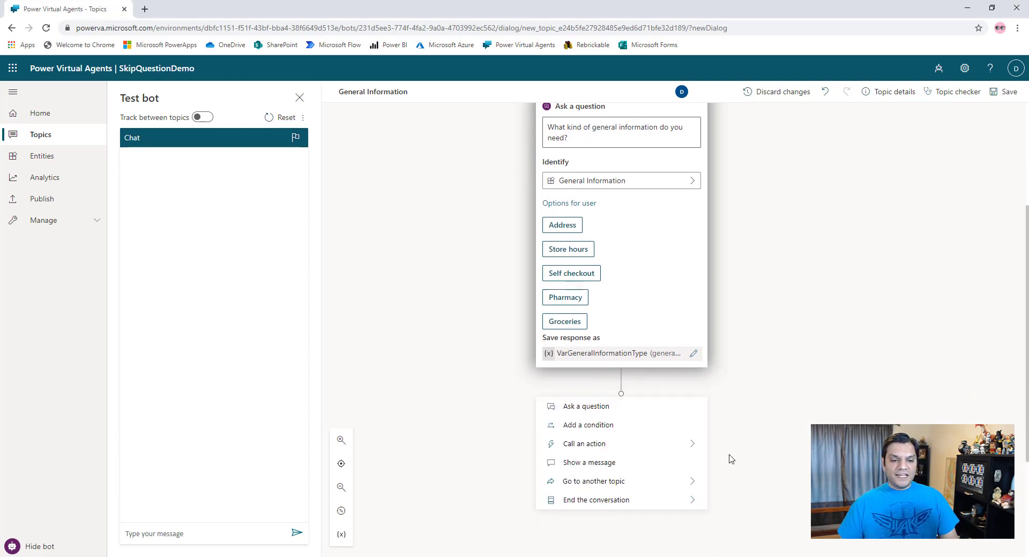
pyautogui.click(622, 426)
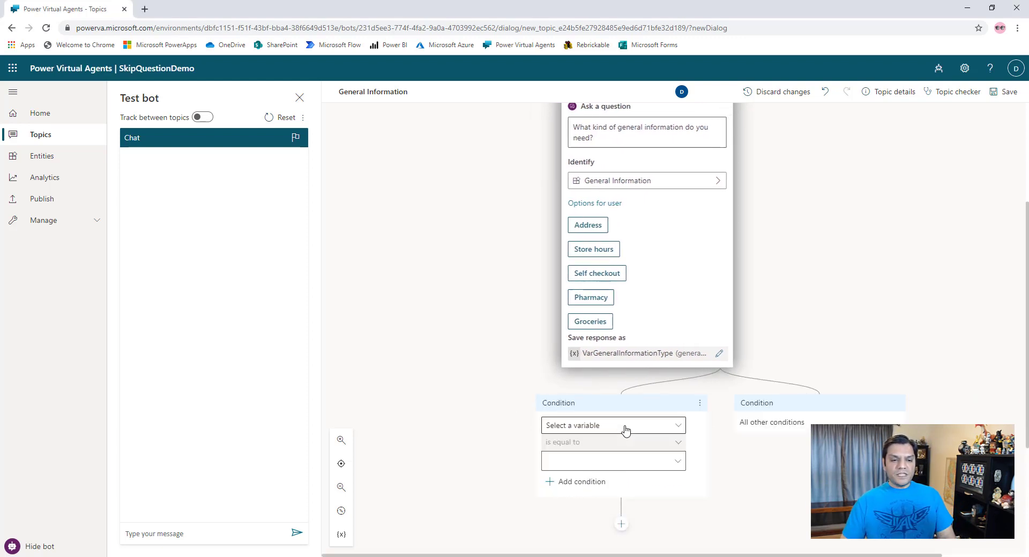
pyautogui.click(299, 97)
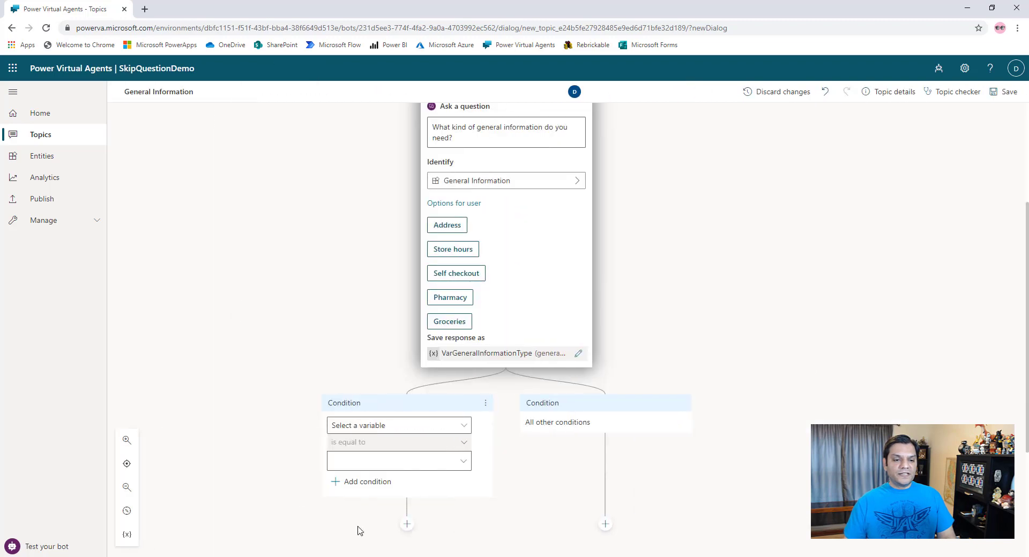
pyautogui.click(360, 426)
pyautogui.click(364, 444)
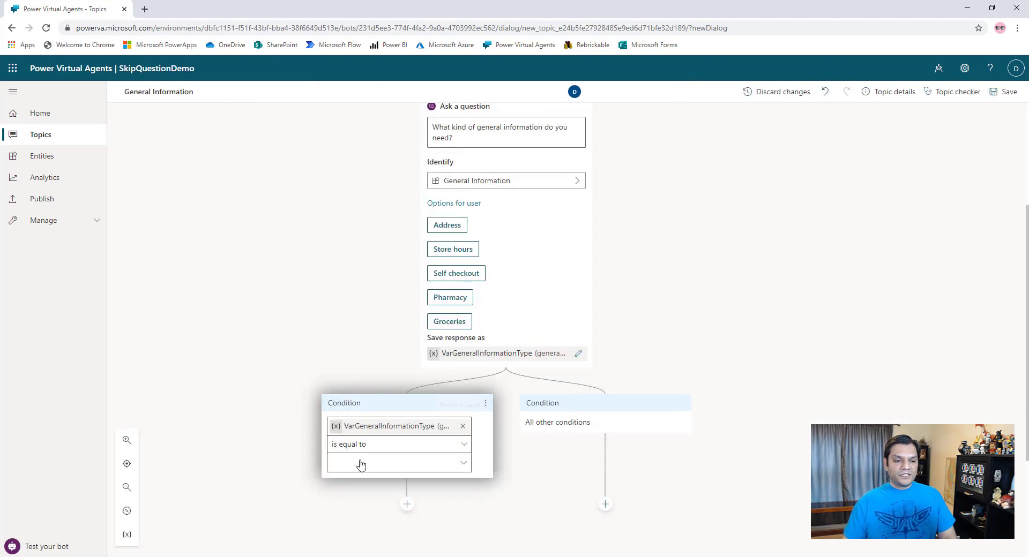
pyautogui.click(361, 468)
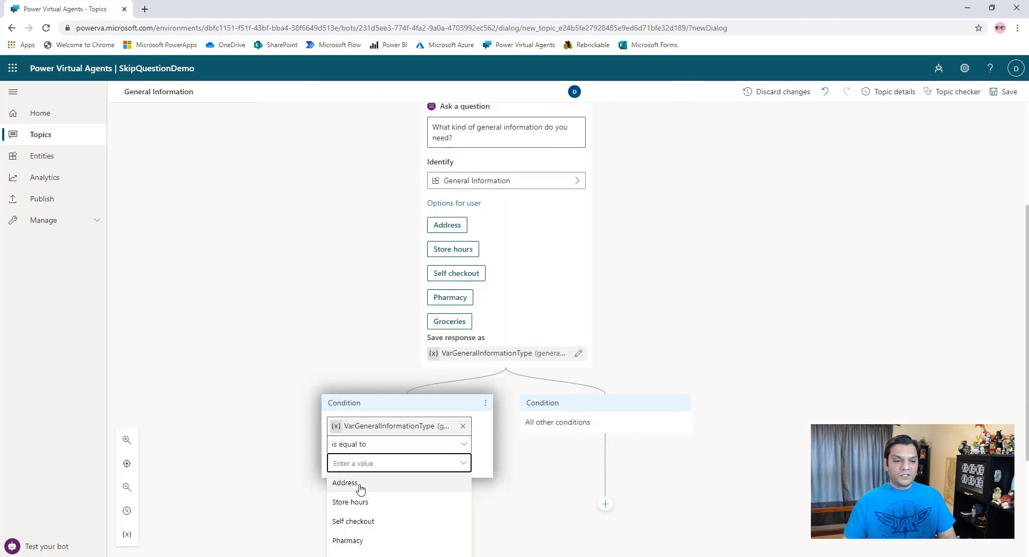
pyautogui.click(358, 487)
# - Add a message below the Address condition that tells the user the store's street address, city and state
pyautogui.scroll(-2, 384, 472)
pyautogui.click(407, 415)
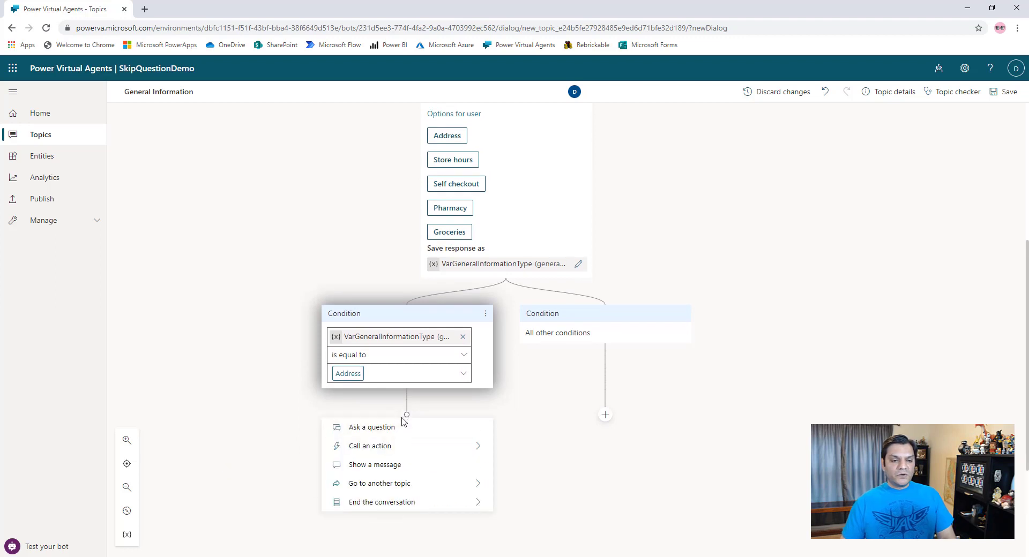
pyautogui.click(396, 466)
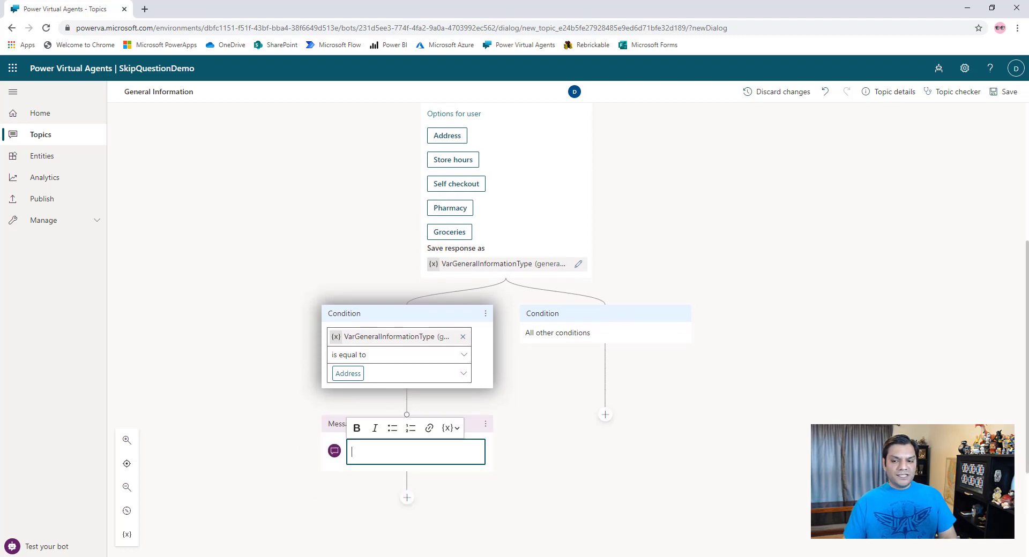
pyautogui.click(413, 451)
pyautogui.write('The store address is 123 main street blvd, redmond, washington')
pyautogui.click(614, 496)
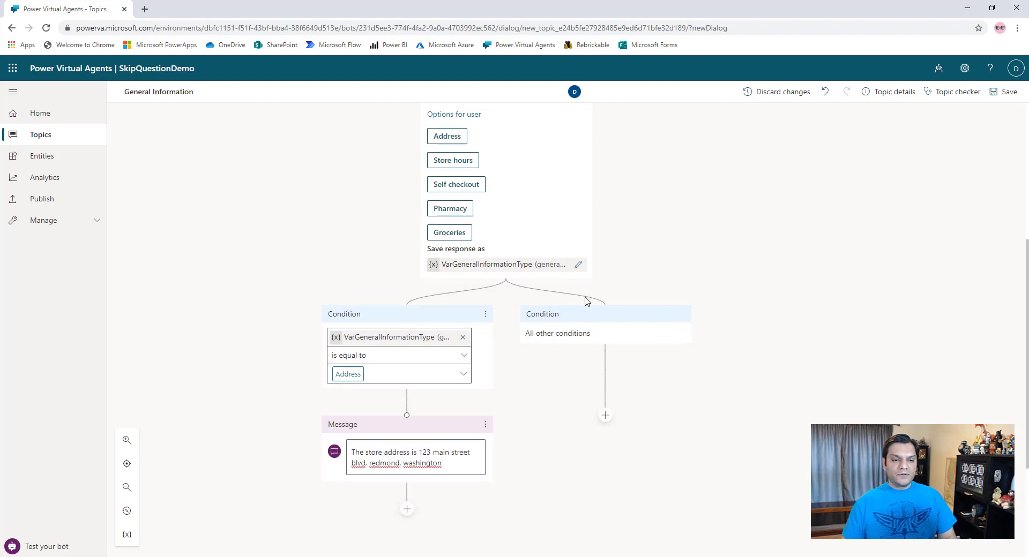
# - Add a second condition branch below the question that checks whether VarGeneralInformationType is equal to Store hours
pyautogui.click(504, 291)
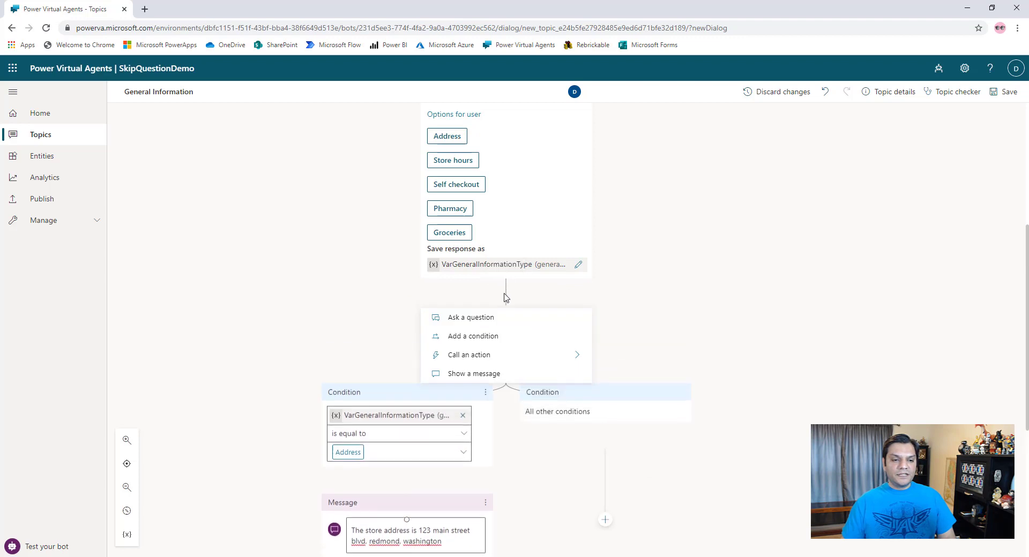
pyautogui.click(483, 337)
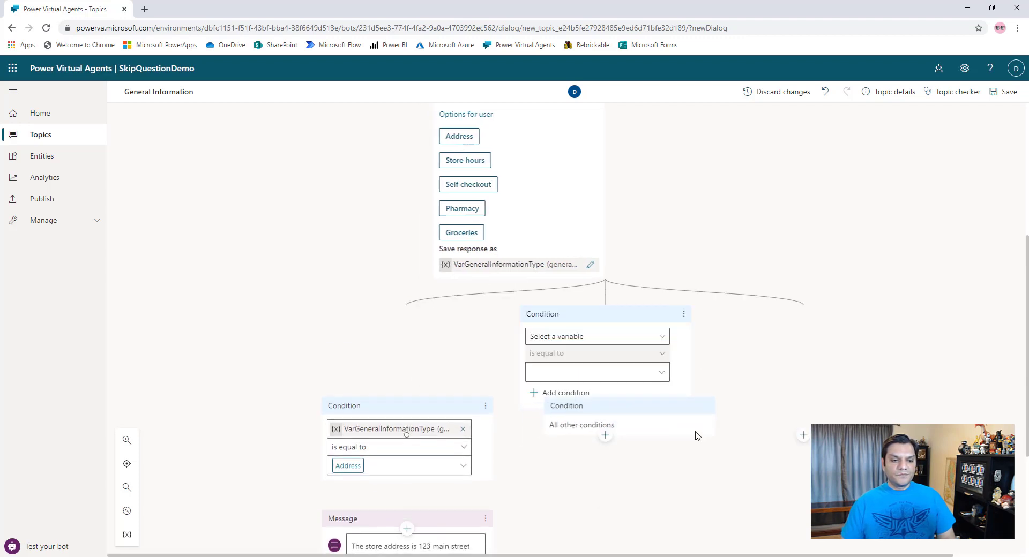
pyautogui.click(661, 336)
pyautogui.click(636, 356)
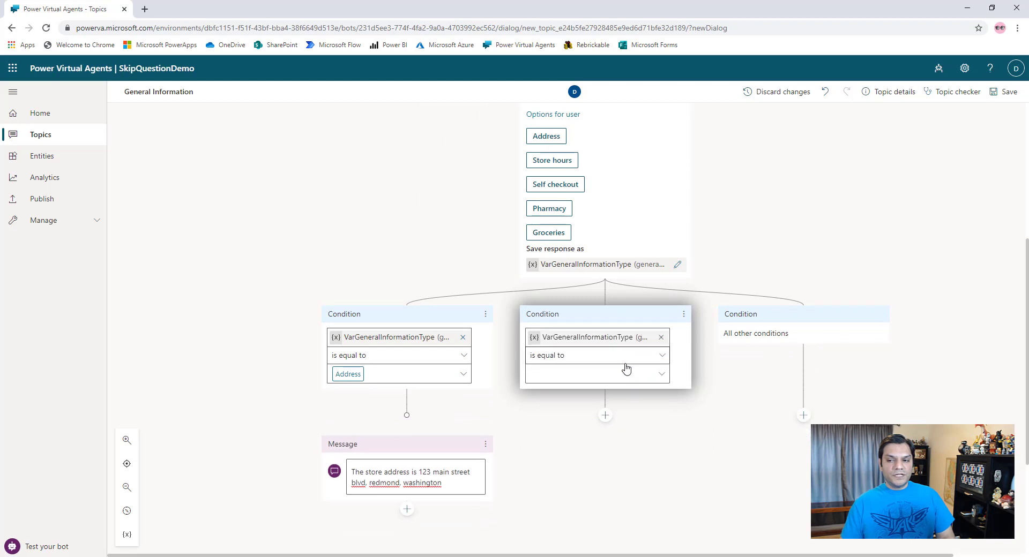
pyautogui.click(664, 375)
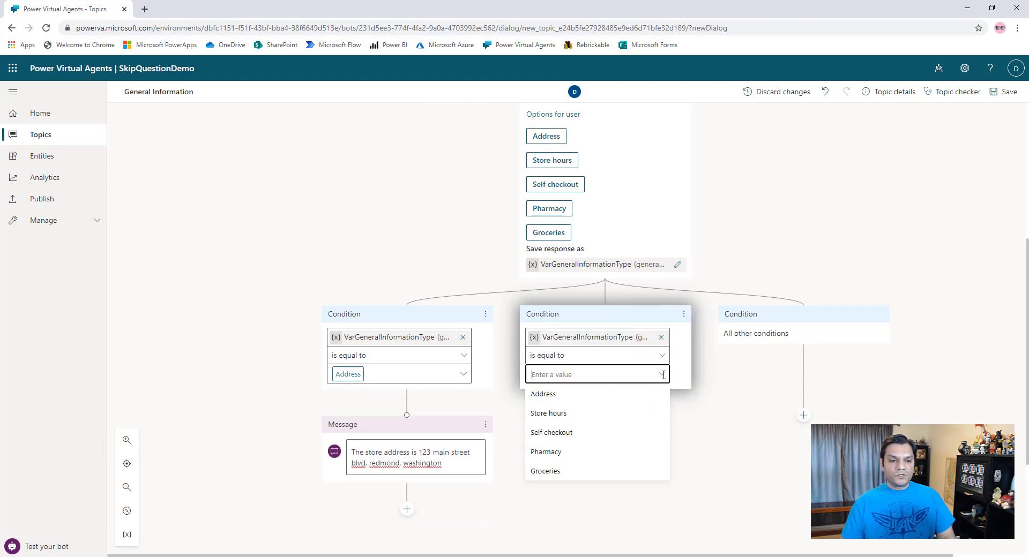
pyautogui.click(641, 413)
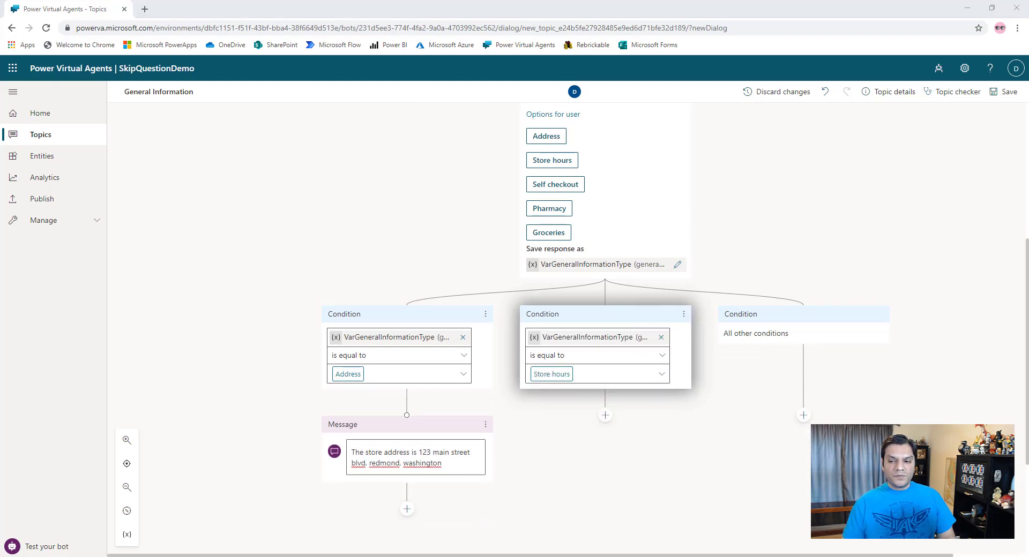
# - Add a message below the Store hours condition: "Stores are open Mon-Fri from 8am to 8pm. Saturday and Sunday from 8am to 10pm"
pyautogui.click(606, 416)
pyautogui.click(601, 467)
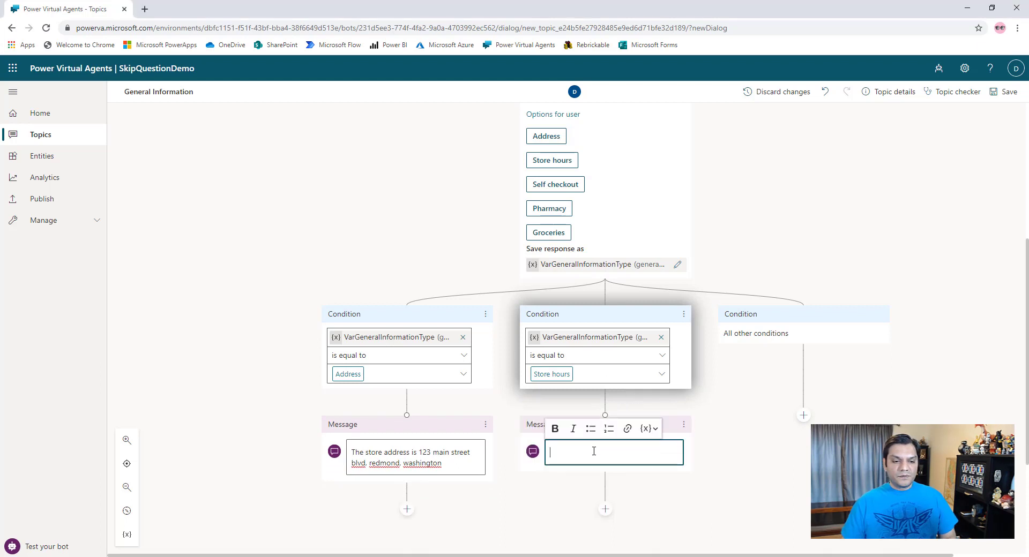
pyautogui.write('Stores are open Mon-Fri from 8am to 8pm. Saturday and Sunday from 8am to 10pm')
pyautogui.click(736, 483)
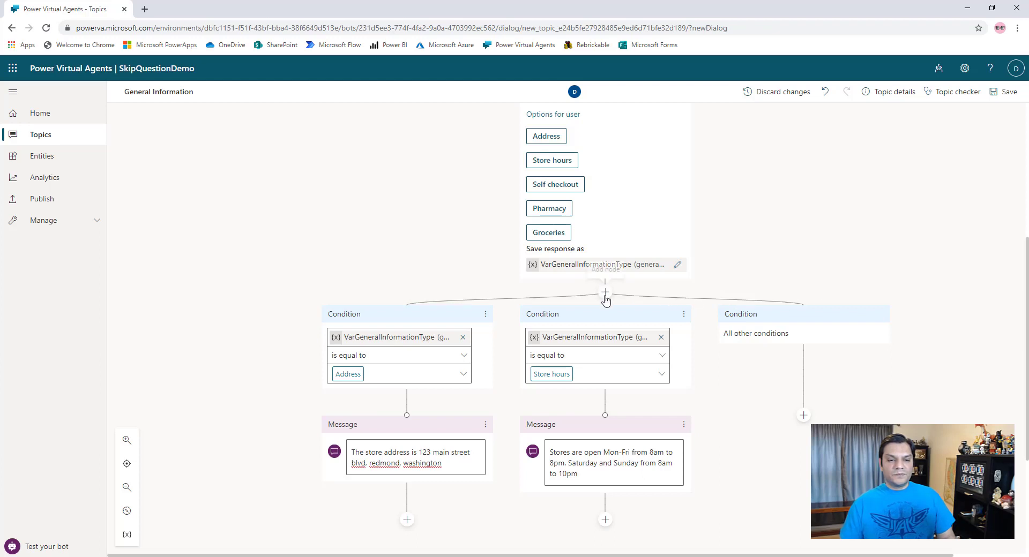
# - Add a third condition branch below the question that checks whether VarGeneralInformationType is equal to Groceries
pyautogui.click(605, 292)
pyautogui.click(605, 336)
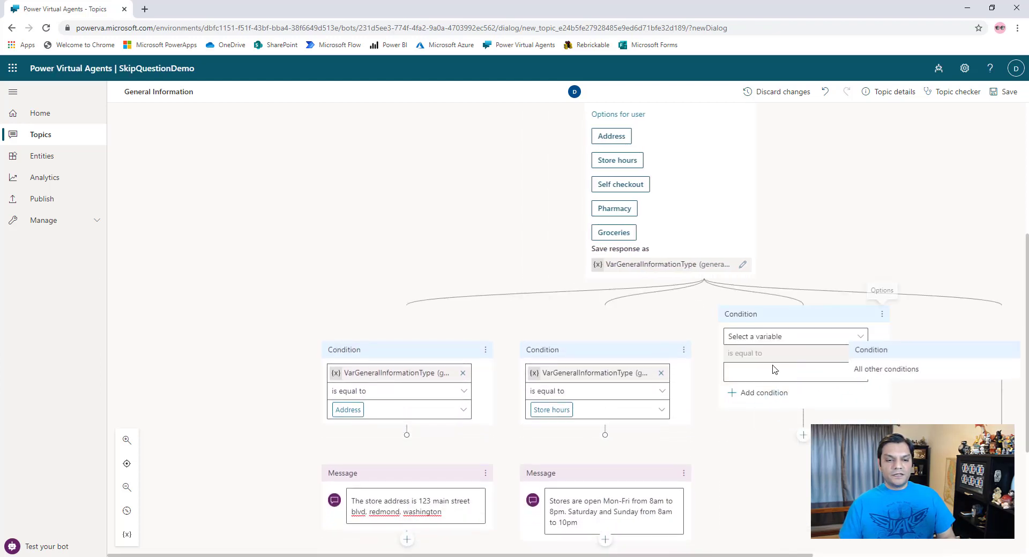
pyautogui.click(862, 338)
pyautogui.click(827, 353)
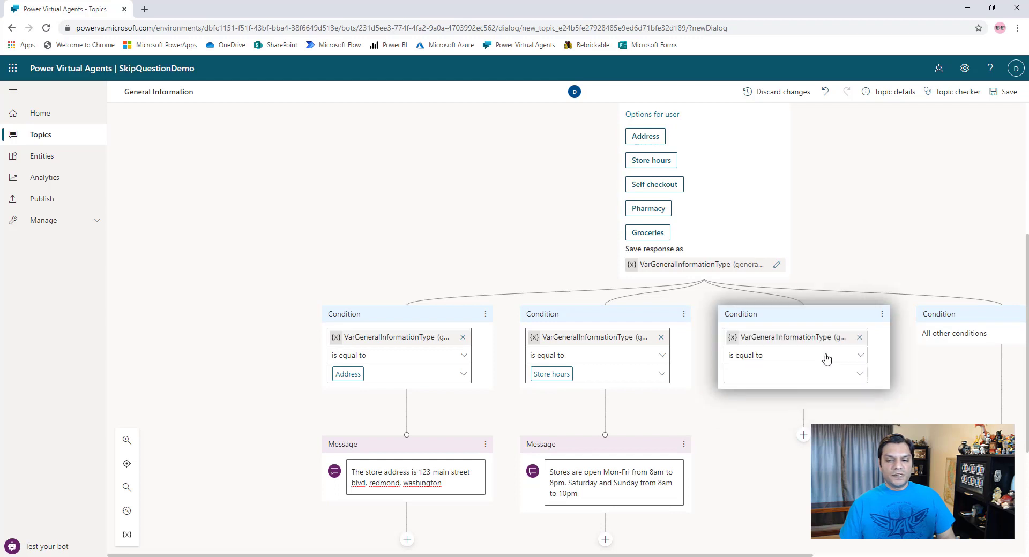
pyautogui.click(860, 374)
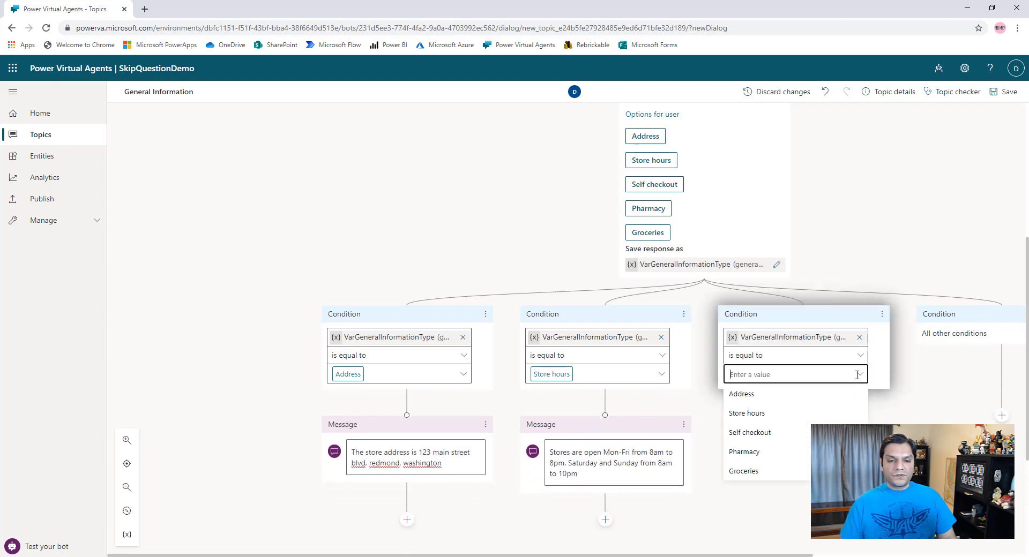
pyautogui.click(783, 471)
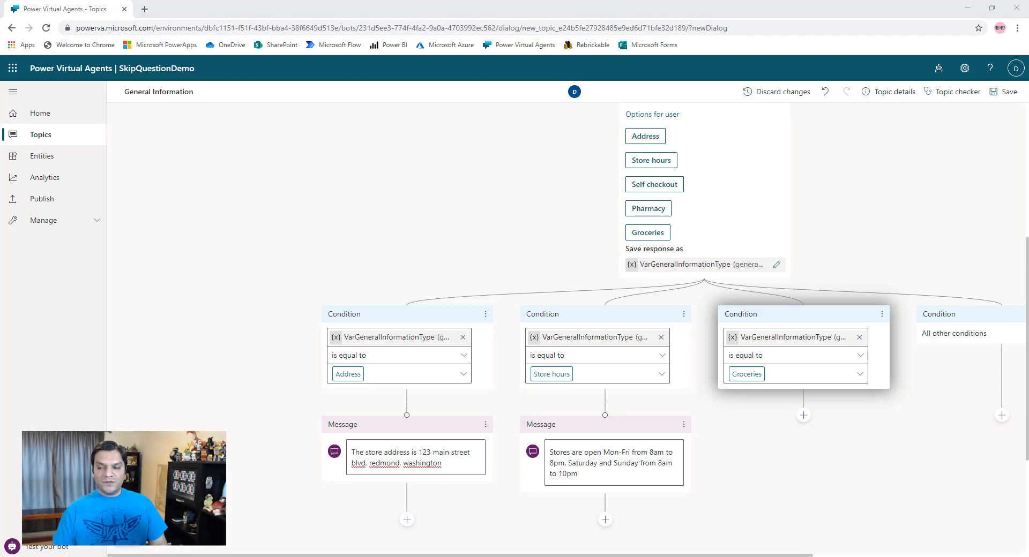
# - Add a message below the Groceries condition reading "Groceries include:" with Bakery, Fresh fruits and vegetables, Meat section & and Diary products on separate lines
pyautogui.click(803, 416)
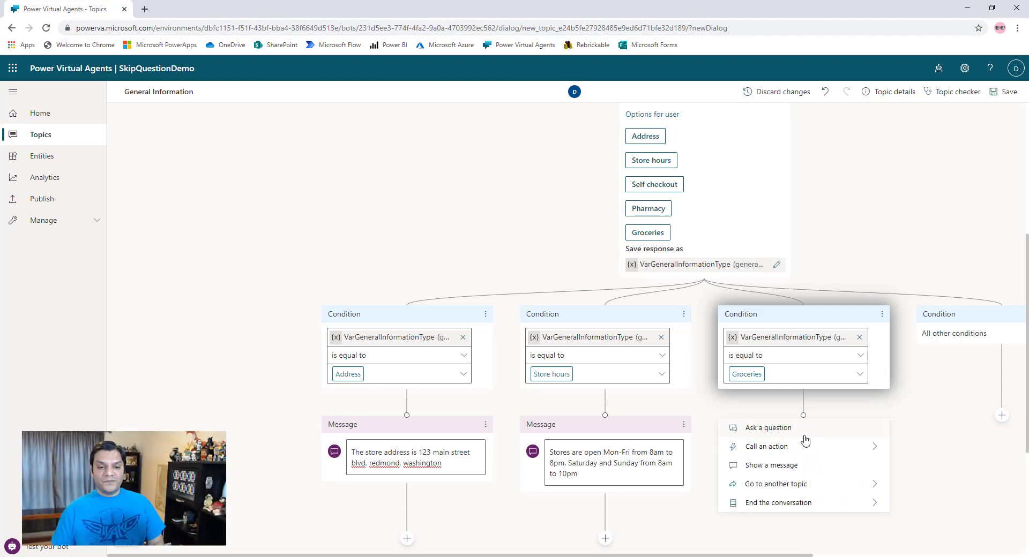
pyautogui.click(765, 448)
pyautogui.click(774, 472)
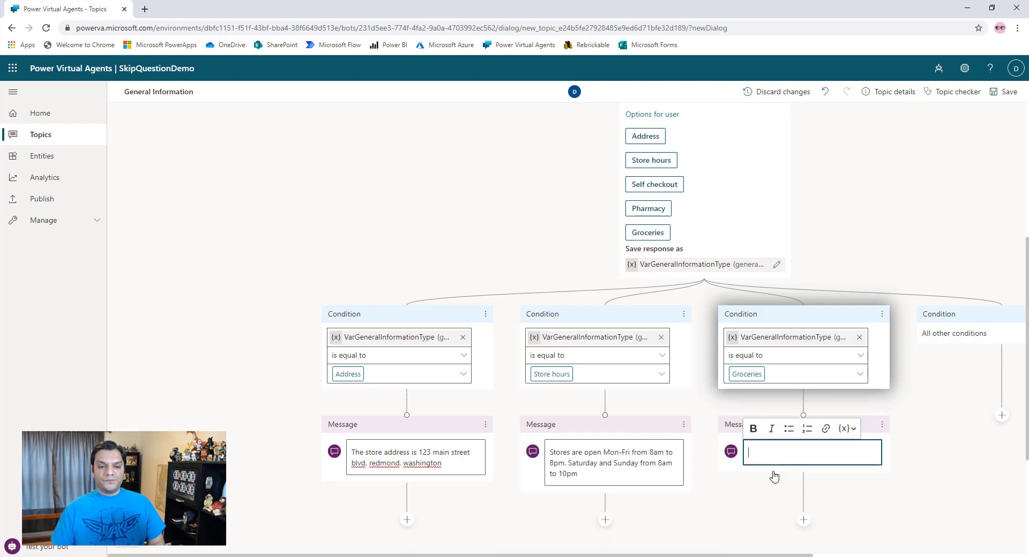
pyautogui.write('Groceries include: Bakery, Fresh fruits and vegetables, Meat section & Diary products')
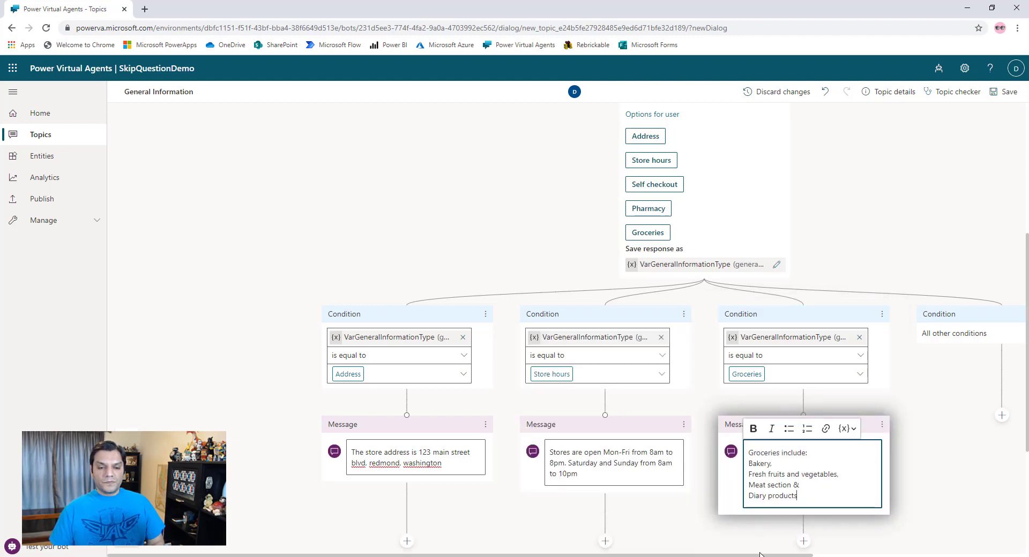
# - Under All other conditions, add a message describing the pharmacy's prescription and over the counter medication and inviting questions to the pharmacy tech, and save the topic
pyautogui.click(1001, 416)
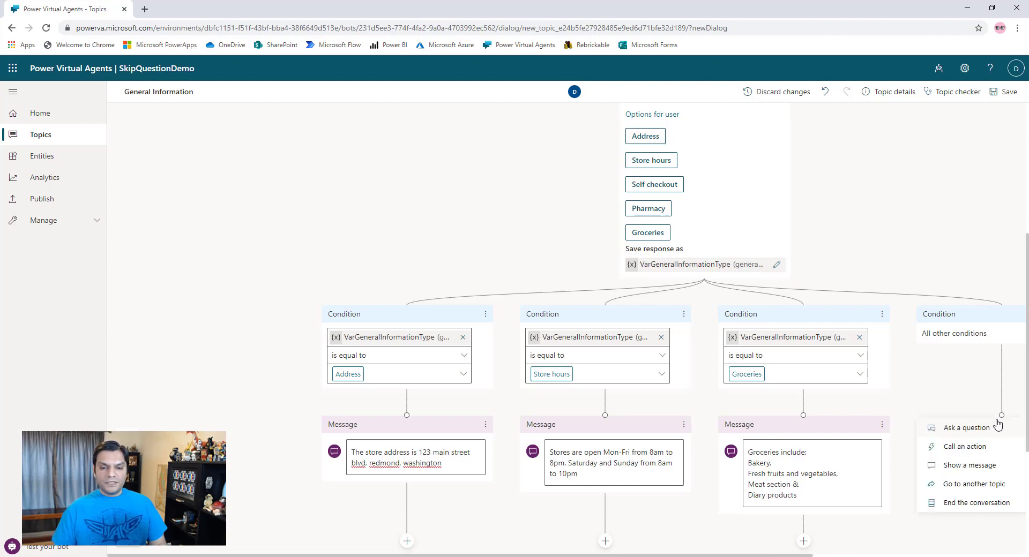
pyautogui.click(987, 466)
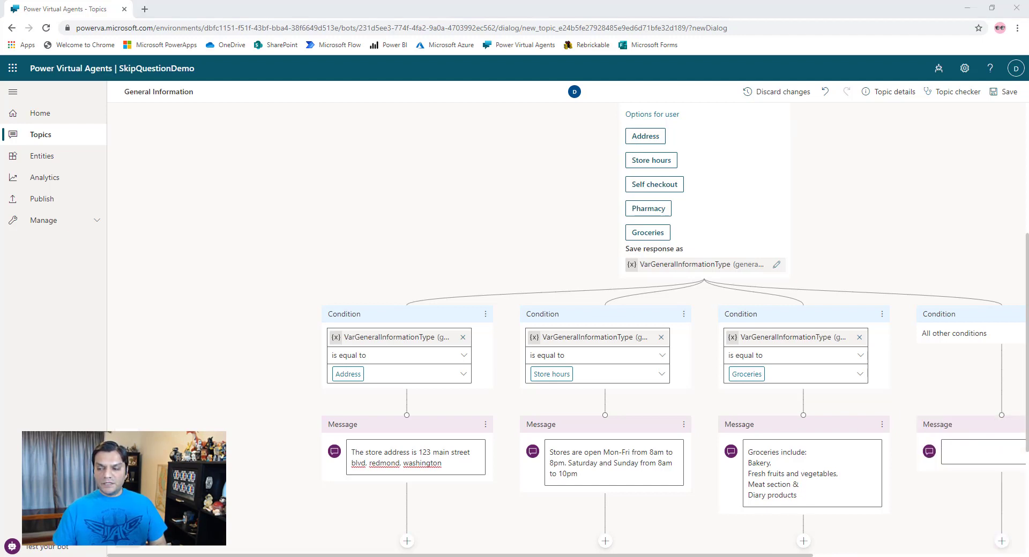
pyautogui.click(979, 458)
pyautogui.write('Pharmacy includes prescription and over the counter medication. Have a question? Ask the pharmacy tech! They are always happy to assist.')
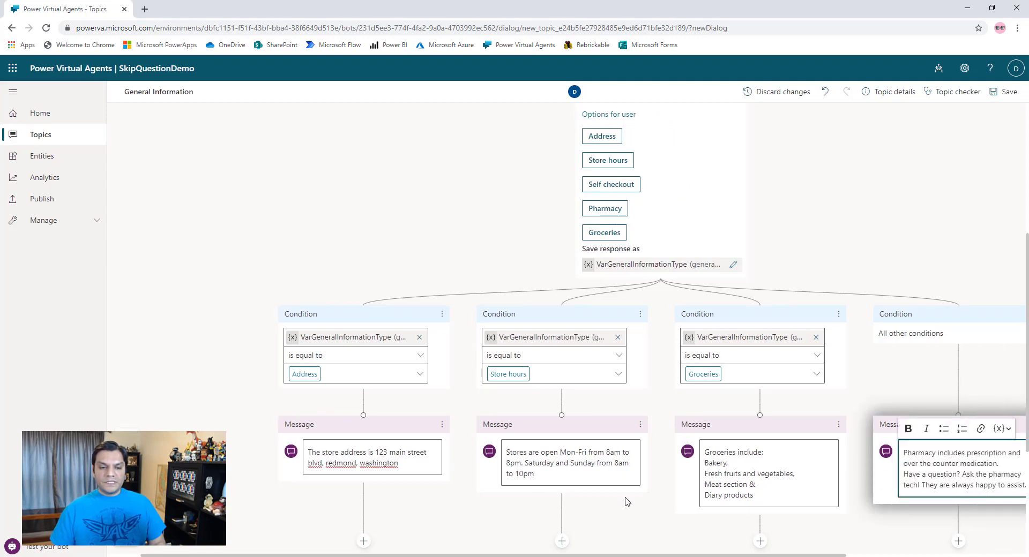
pyautogui.scroll(-4, 769, 390)
pyautogui.click(1005, 93)
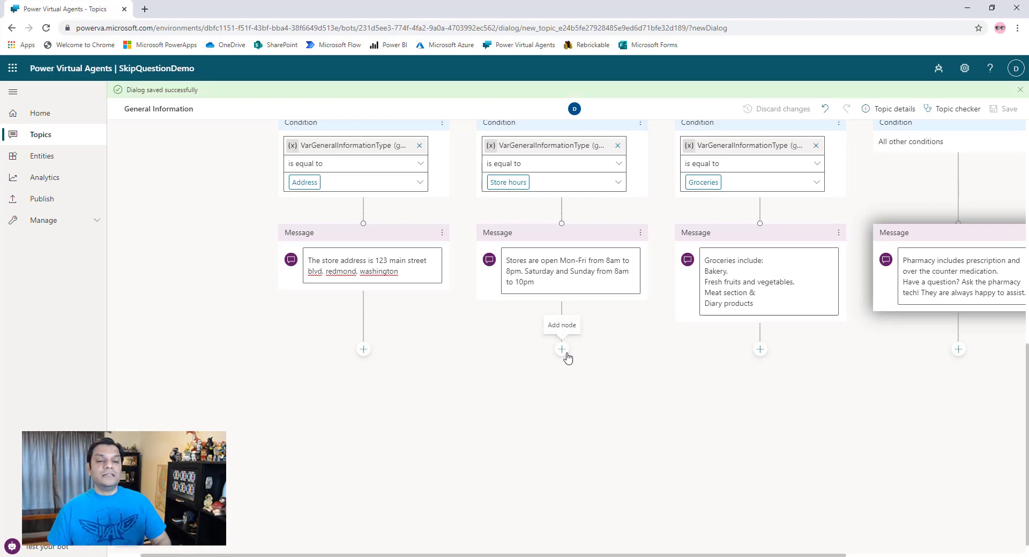
# - Add the question "Need more info?" below the Store hours message and have it identify the custom Need more info? entity
pyautogui.click(561, 350)
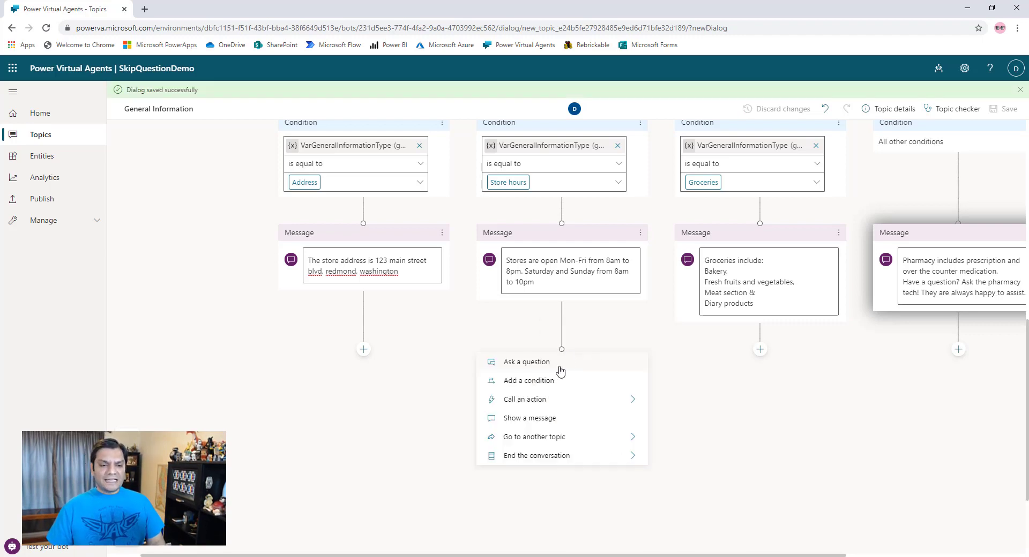
pyautogui.click(559, 368)
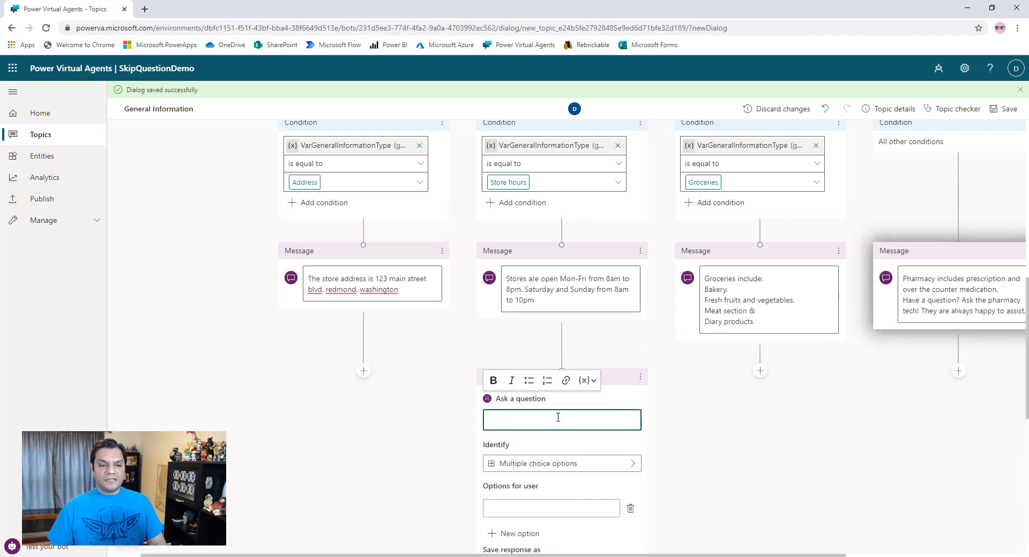
pyautogui.write('Ne')
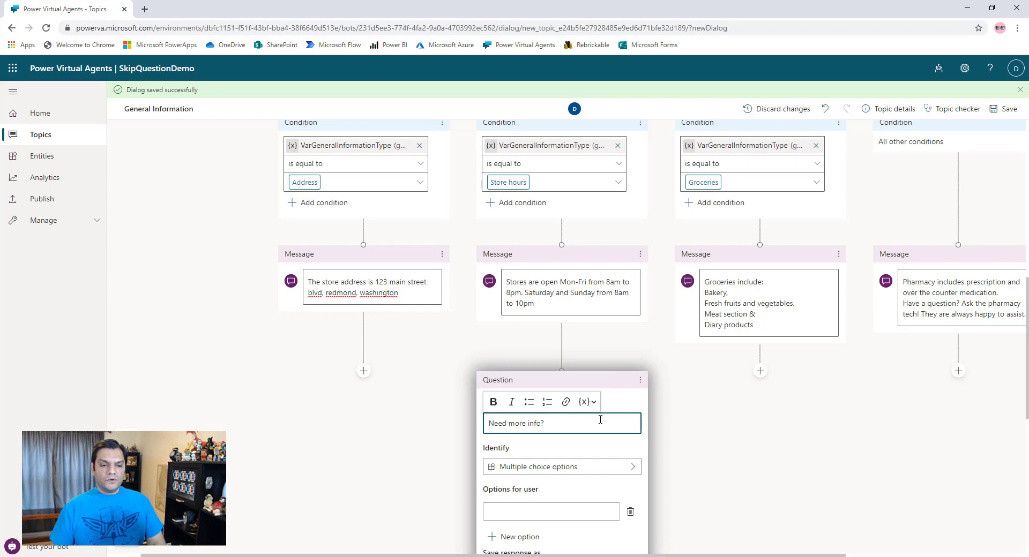
pyautogui.click(631, 466)
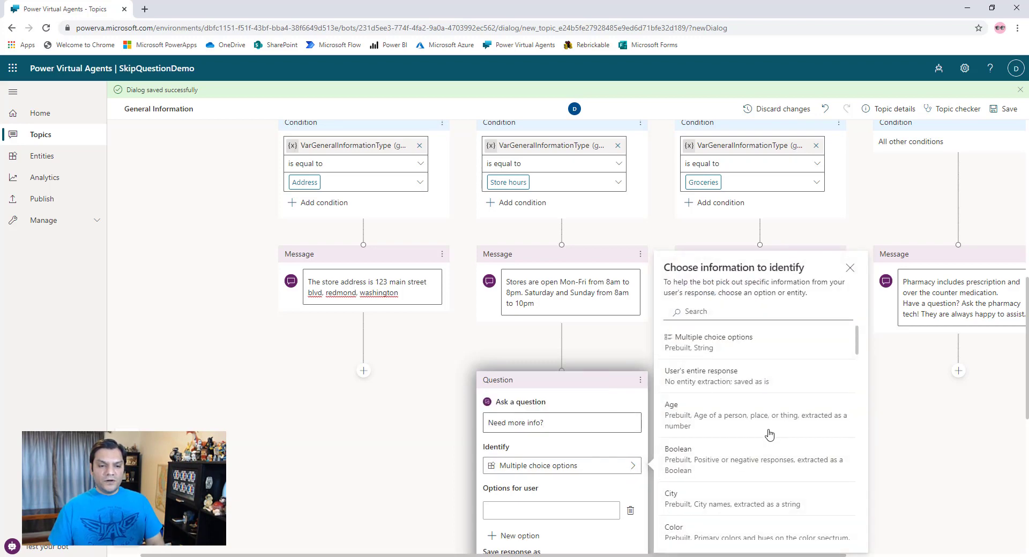
pyautogui.scroll(-5, 769, 434)
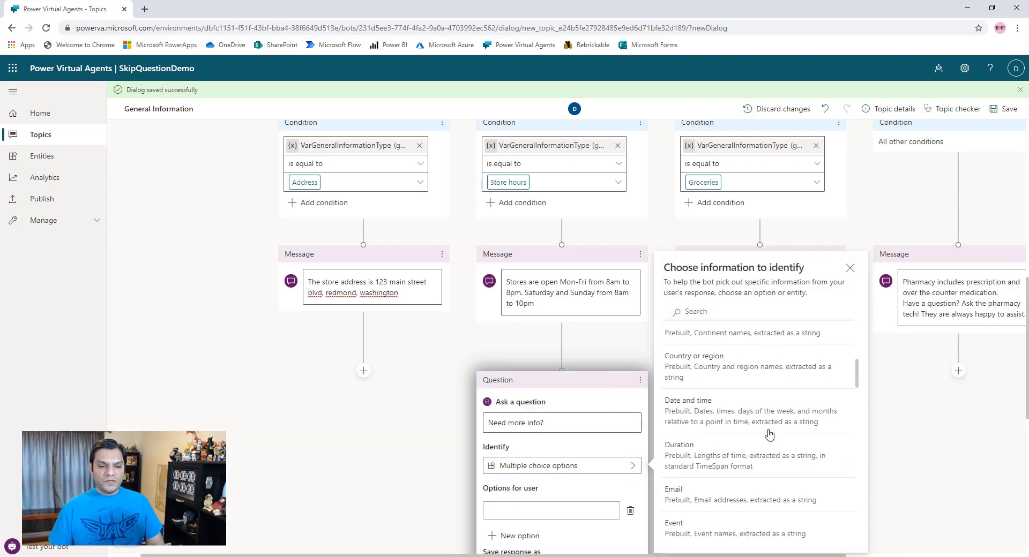
pyautogui.scroll(-4, 770, 434)
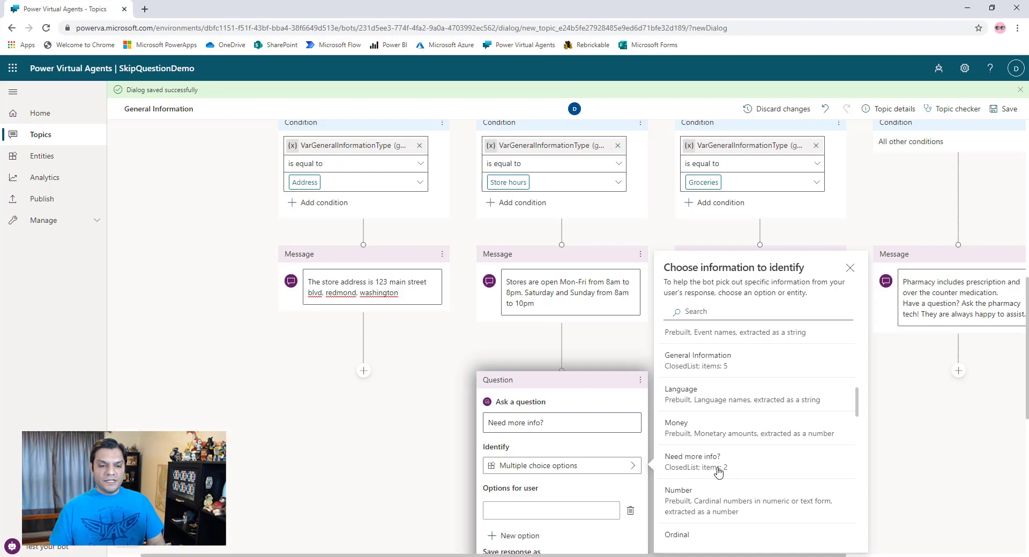
pyautogui.click(718, 466)
pyautogui.scroll(-3, 534, 448)
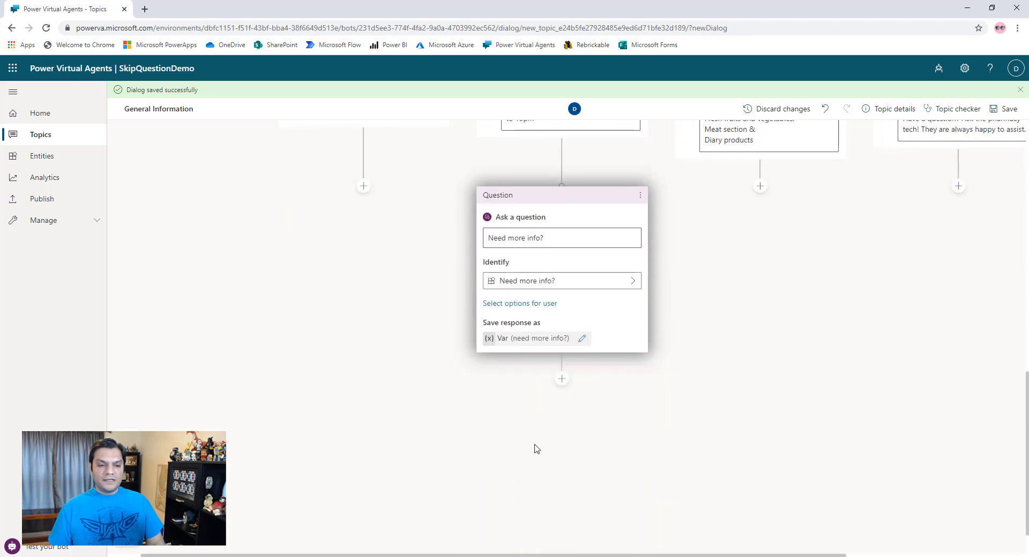
# - Display both All good! and Need more info? as the user options of the new question
pyautogui.click(524, 304)
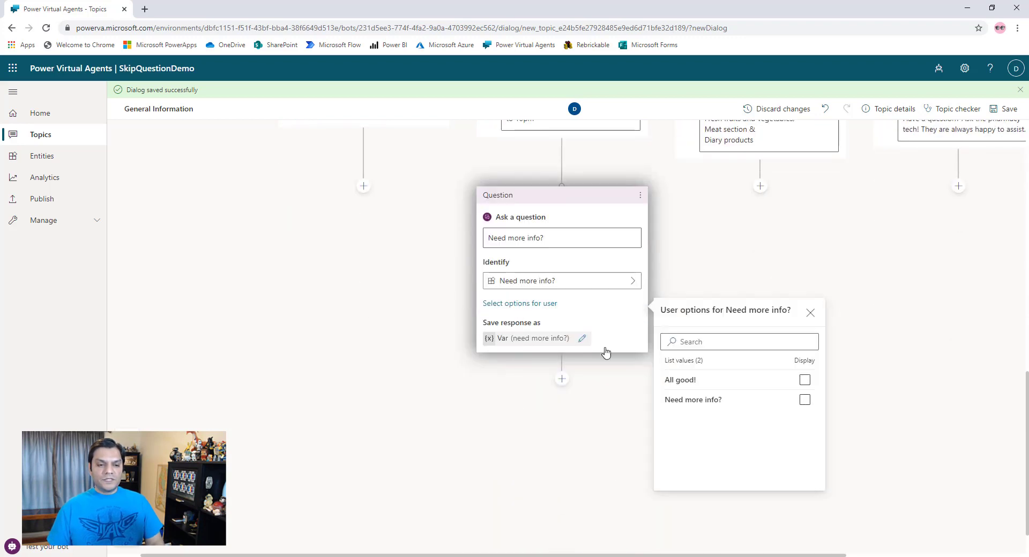
pyautogui.click(803, 380)
pyautogui.click(805, 400)
pyautogui.click(565, 442)
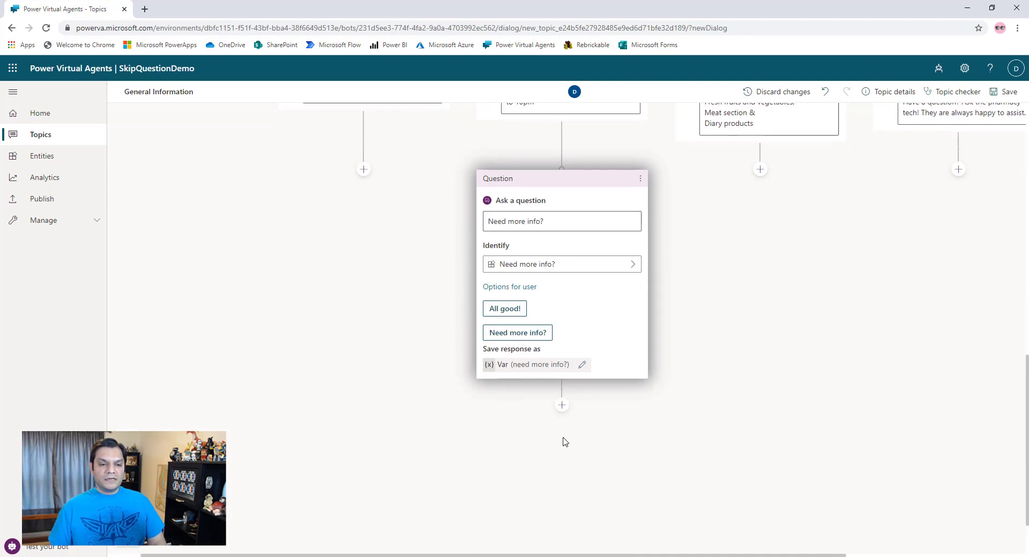
# - Check the Skip question setting of the Need more info? question
pyautogui.click(640, 179)
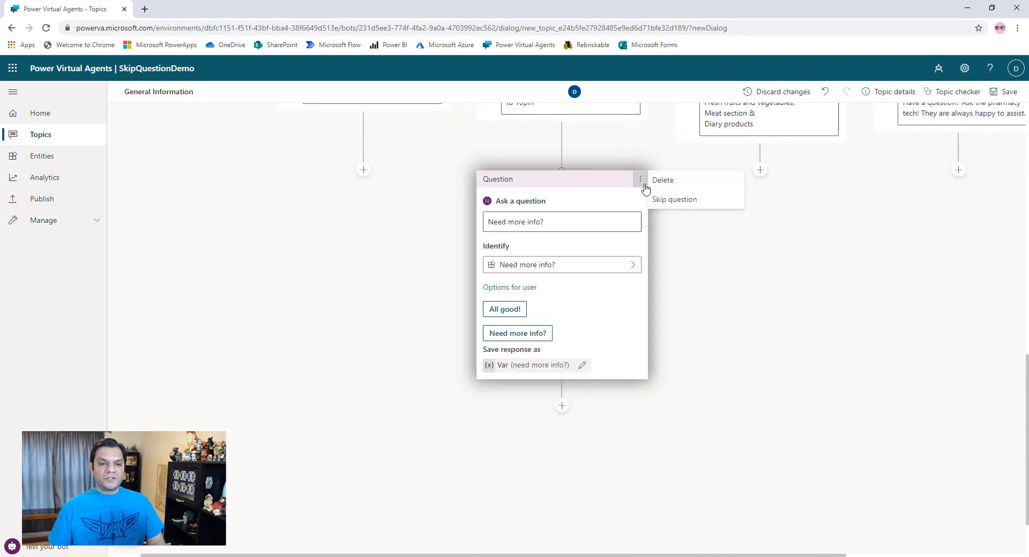
pyautogui.click(681, 203)
pyautogui.click(579, 349)
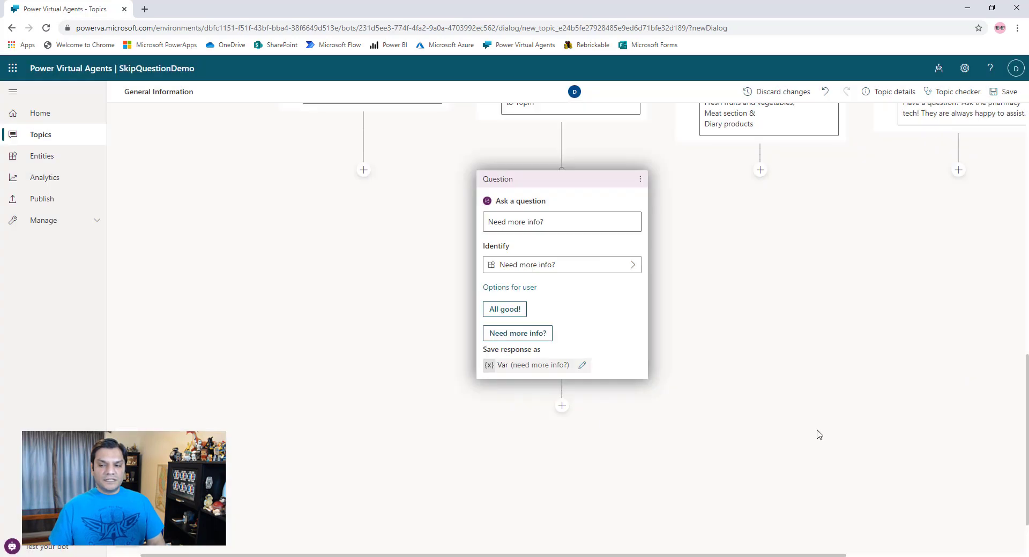
# - Rename the variable that stores the new question's response to VarNeedMoreInfo and close its properties
pyautogui.click(582, 365)
pyautogui.click(891, 159)
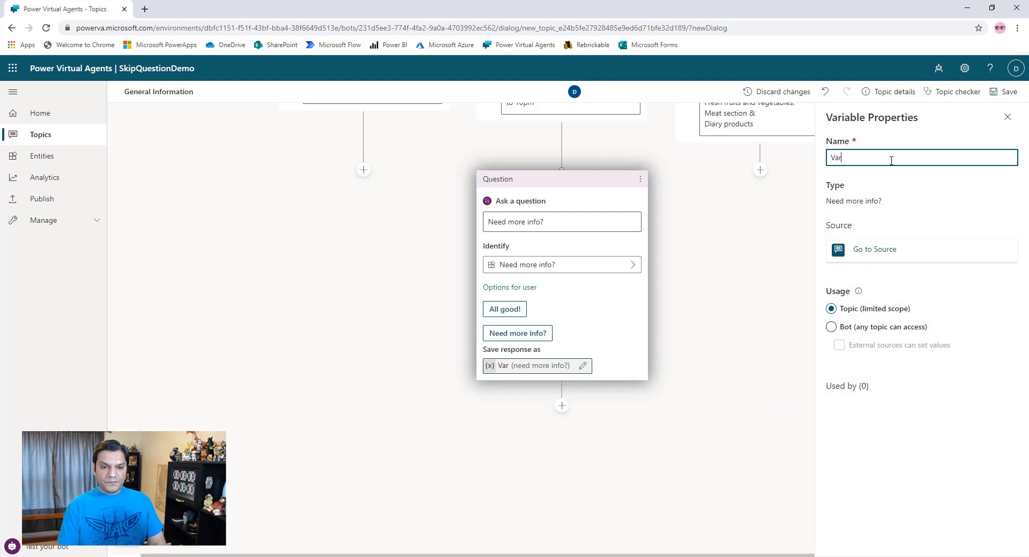
pyautogui.write('Need Mor')
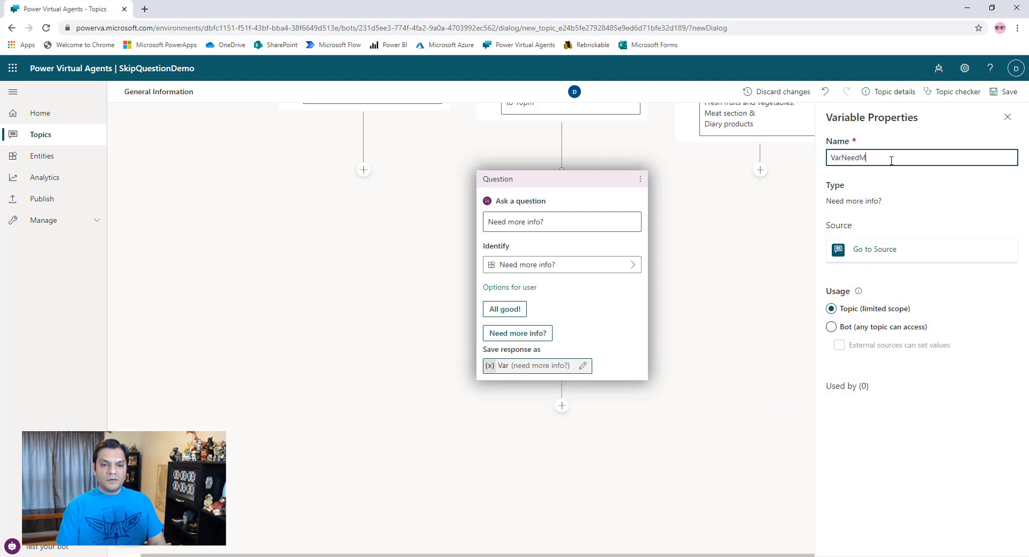
pyautogui.write('oreInfo')
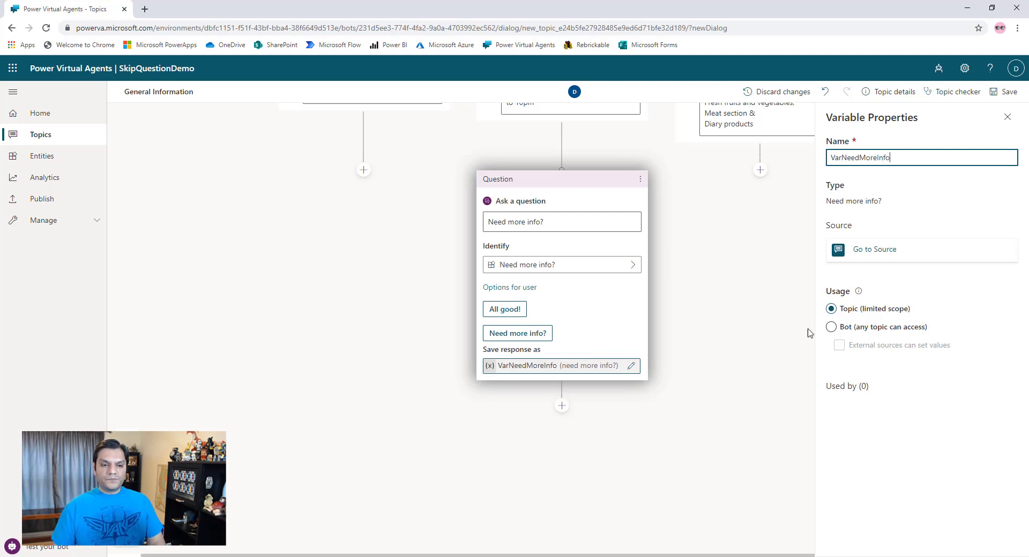
pyautogui.click(1007, 117)
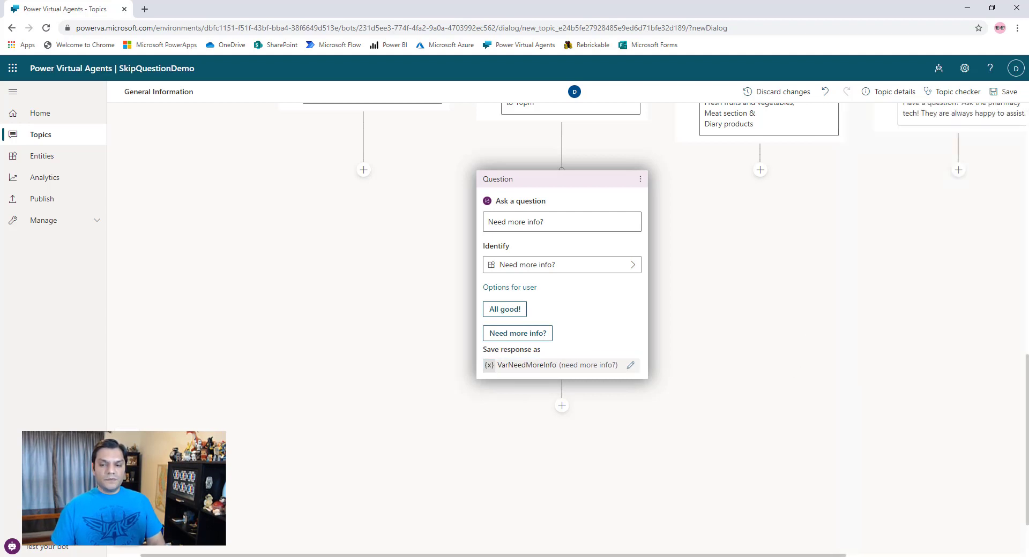
# - Add a condition below the Need more info? question that checks whether VarNeedMoreInfo is equal to Need more info?
pyautogui.click(561, 407)
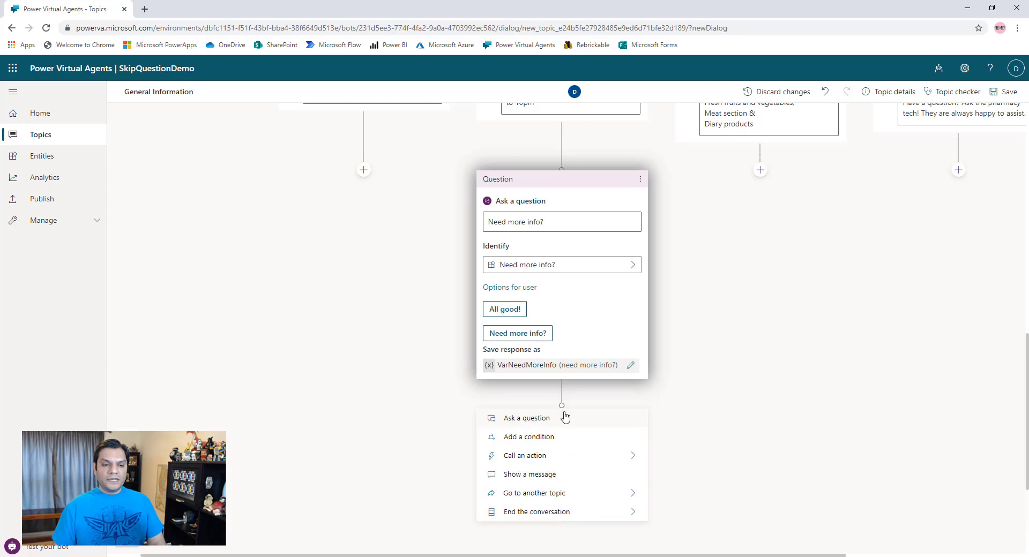
pyautogui.click(549, 438)
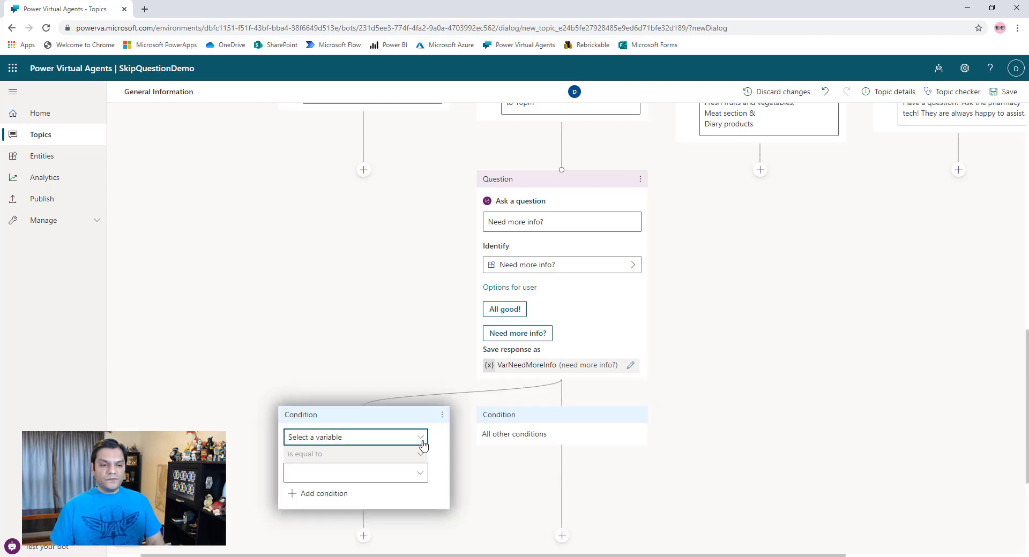
pyautogui.click(423, 438)
pyautogui.click(368, 476)
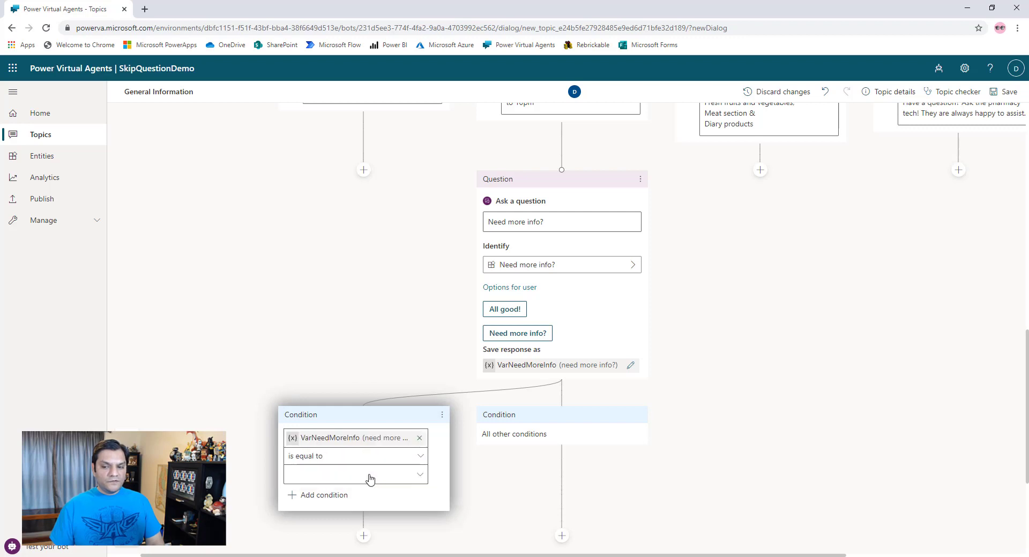
pyautogui.click(341, 476)
pyautogui.click(322, 513)
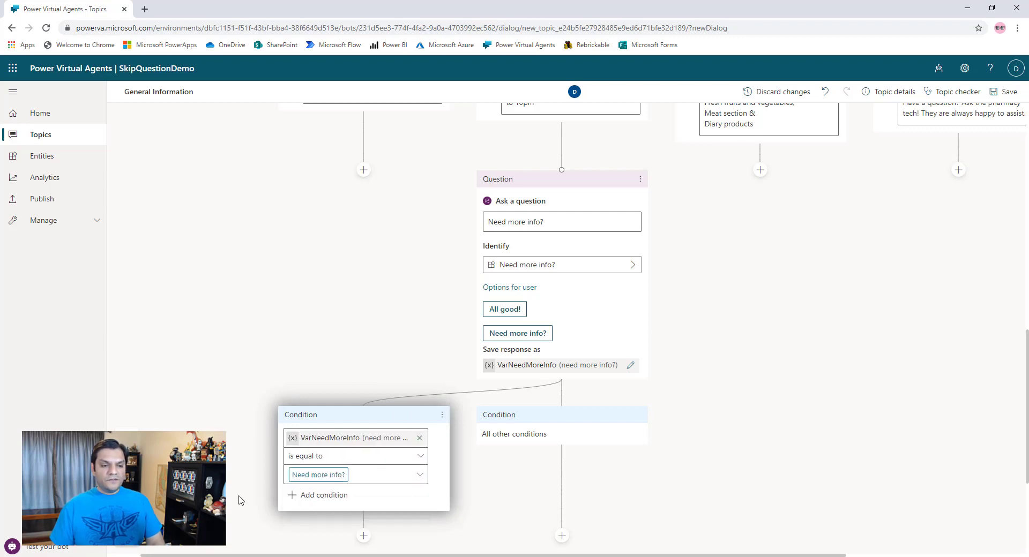
pyautogui.scroll(-3, 613, 504)
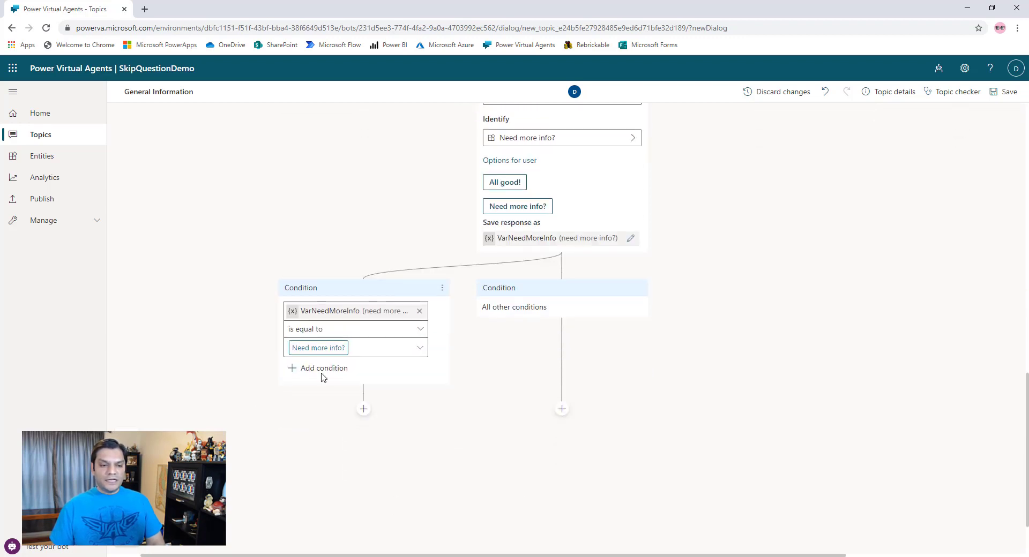
pyautogui.click(363, 409)
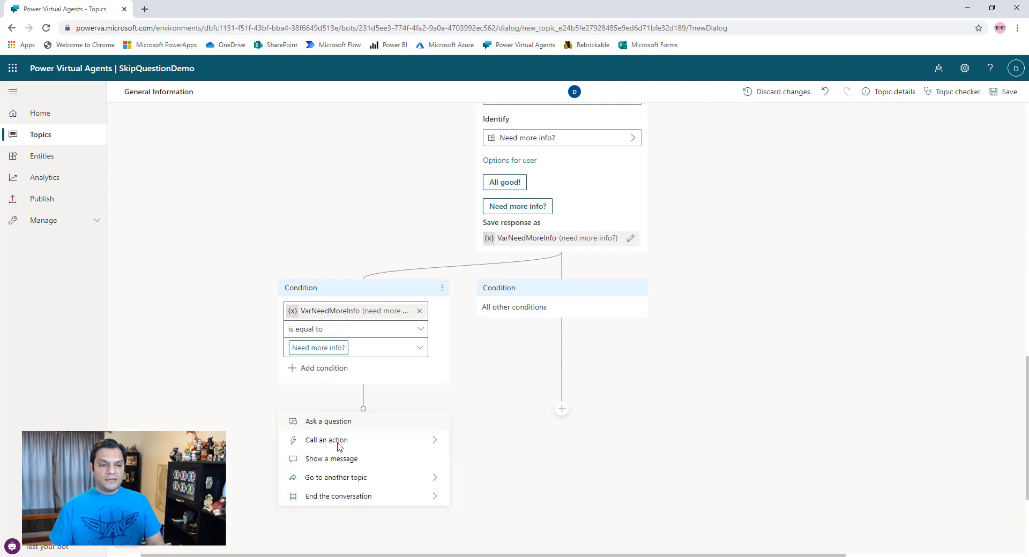
pyautogui.click(363, 410)
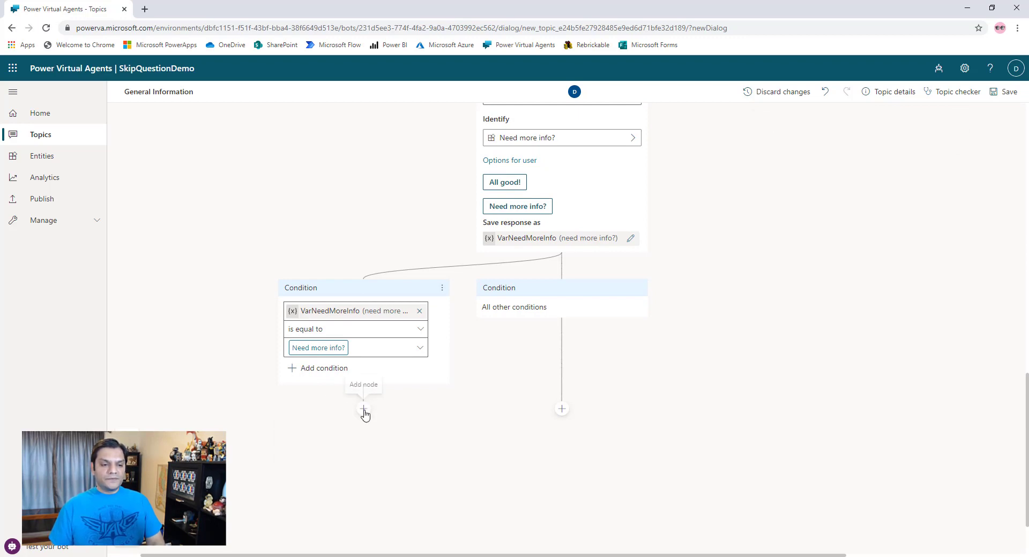
# - Add an empty message node below the condition where VarNeedMoreInfo is equal to Need more info?
pyautogui.click(363, 410)
pyautogui.click(364, 410)
pyautogui.click(363, 410)
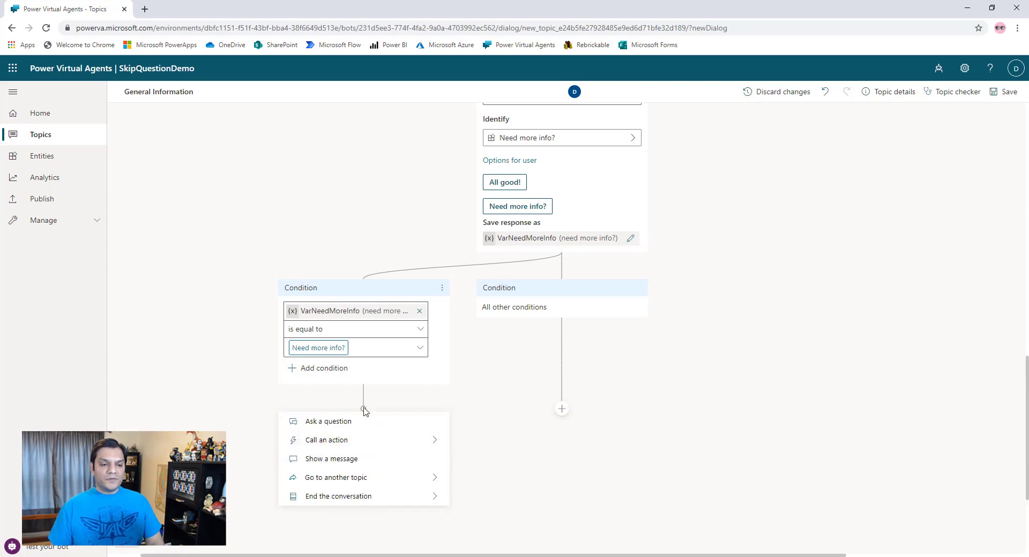
pyautogui.scroll(15, 614, 431)
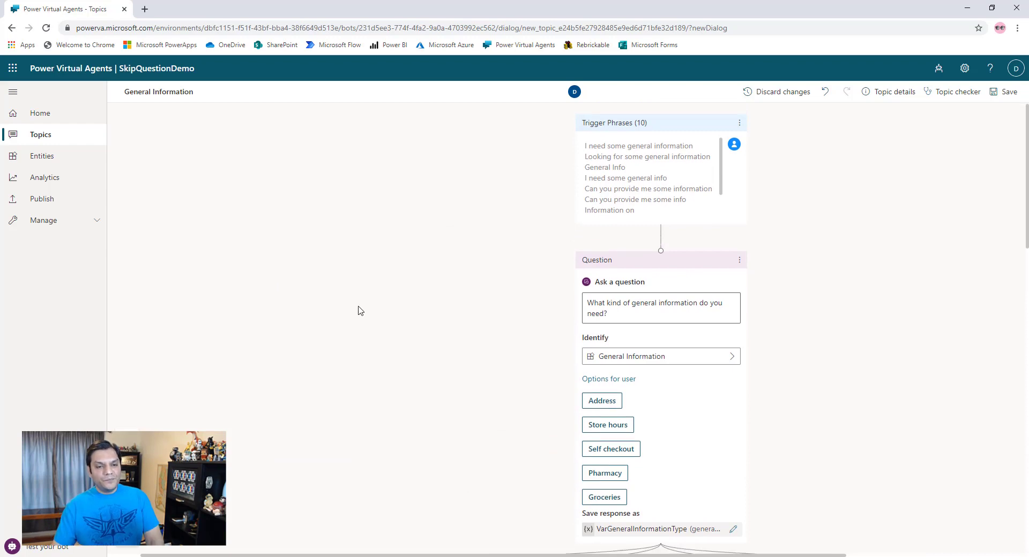
pyautogui.scroll(-15, 358, 308)
pyautogui.scroll(-5, 358, 308)
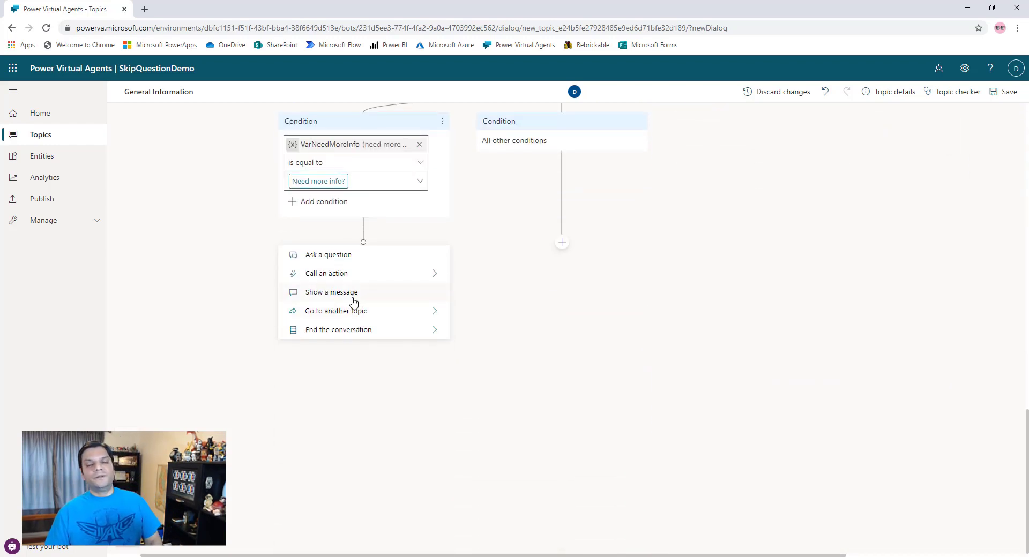
pyautogui.click(353, 302)
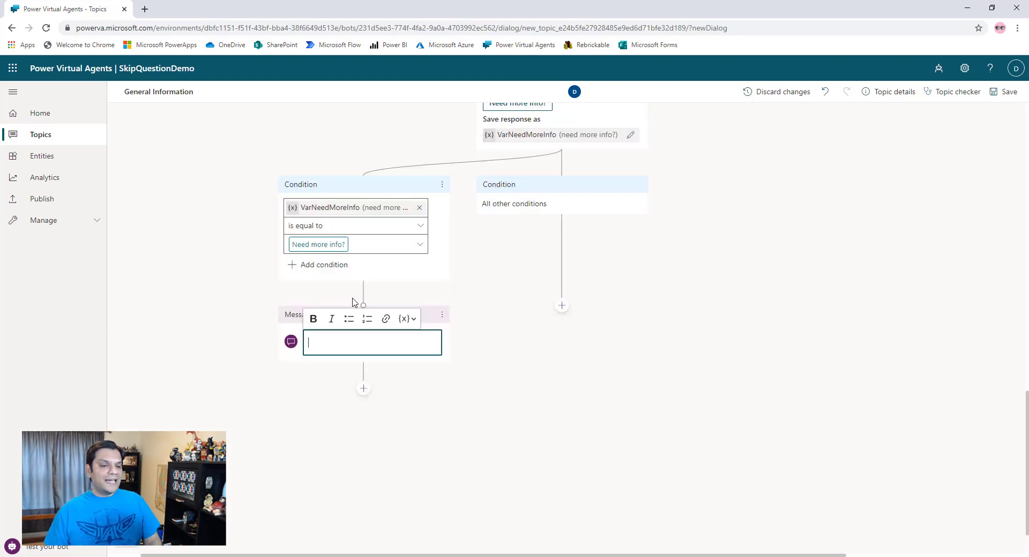
pyautogui.click(538, 383)
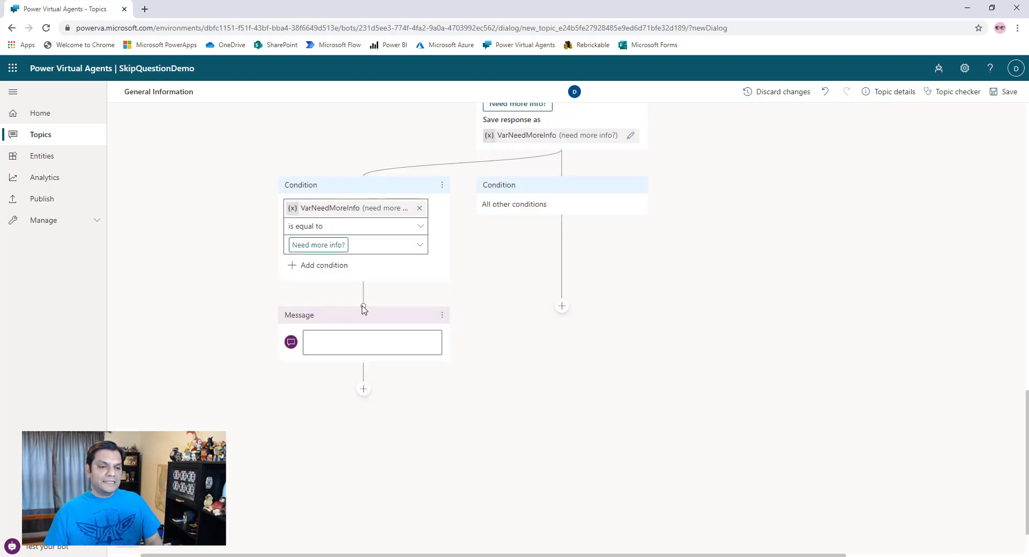
# - Reconnect the Need more info? condition branch to the opening general information question and delete the detached empty message
pyautogui.scroll(10, 228, 311)
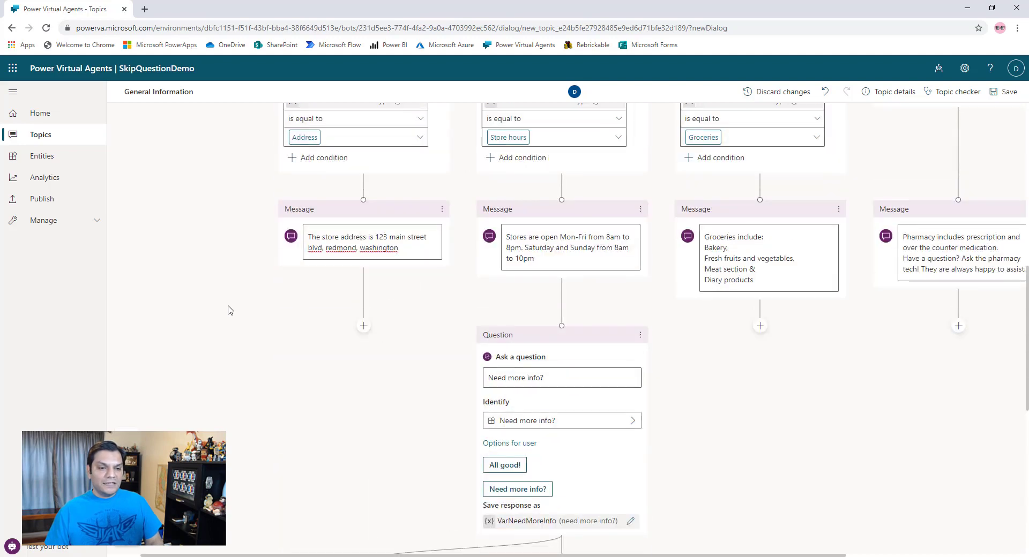
pyautogui.scroll(3, 239, 308)
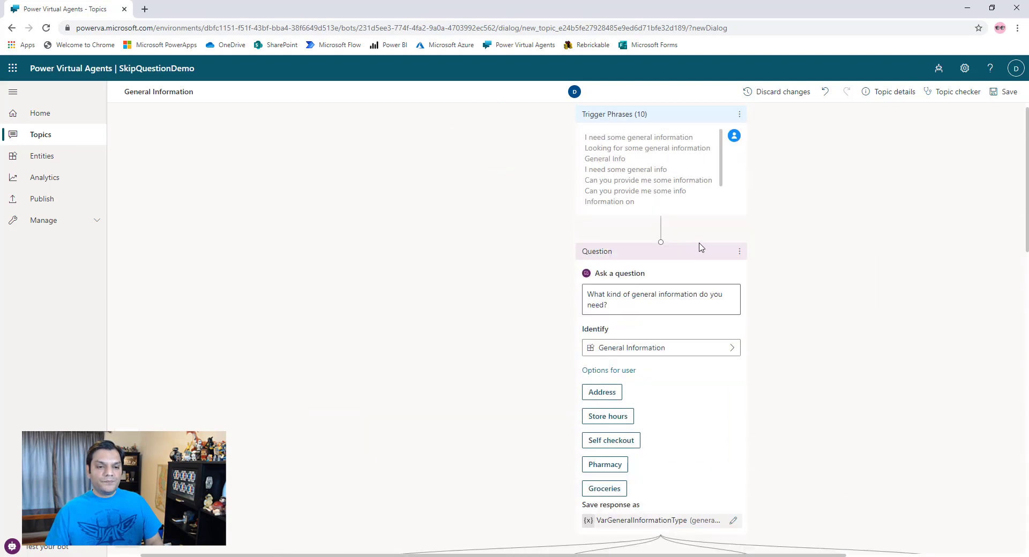
pyautogui.moveTo(661, 244); pyautogui.dragTo(842, 248)
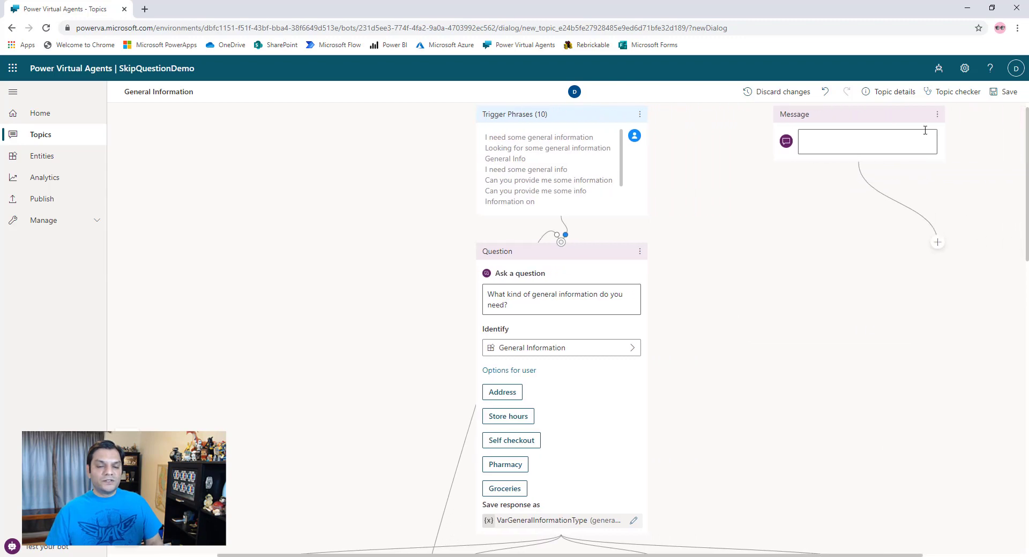
pyautogui.click(937, 115)
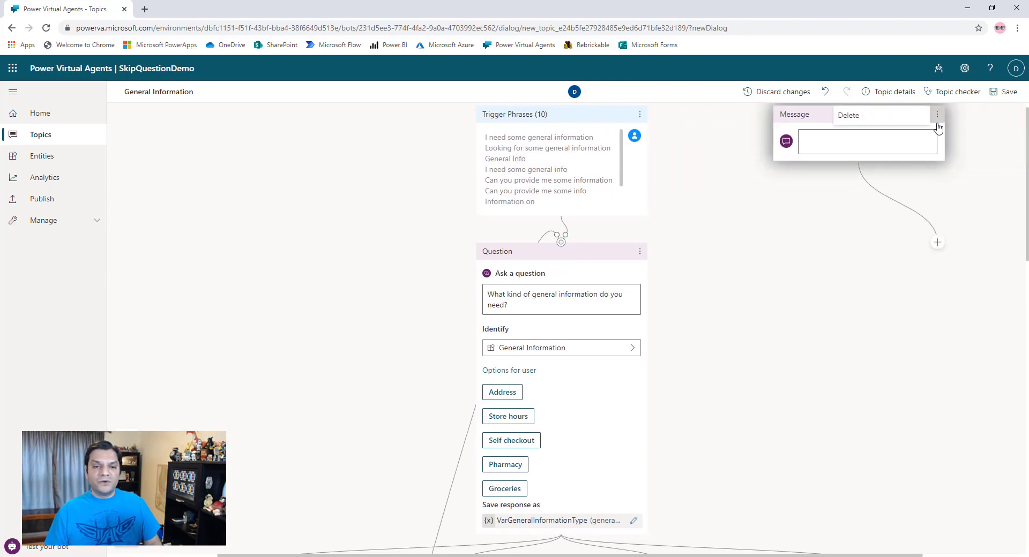
pyautogui.click(881, 129)
# - End the All other conditions branch below the Need more info? question with the End with survey option
pyautogui.scroll(-5, 801, 354)
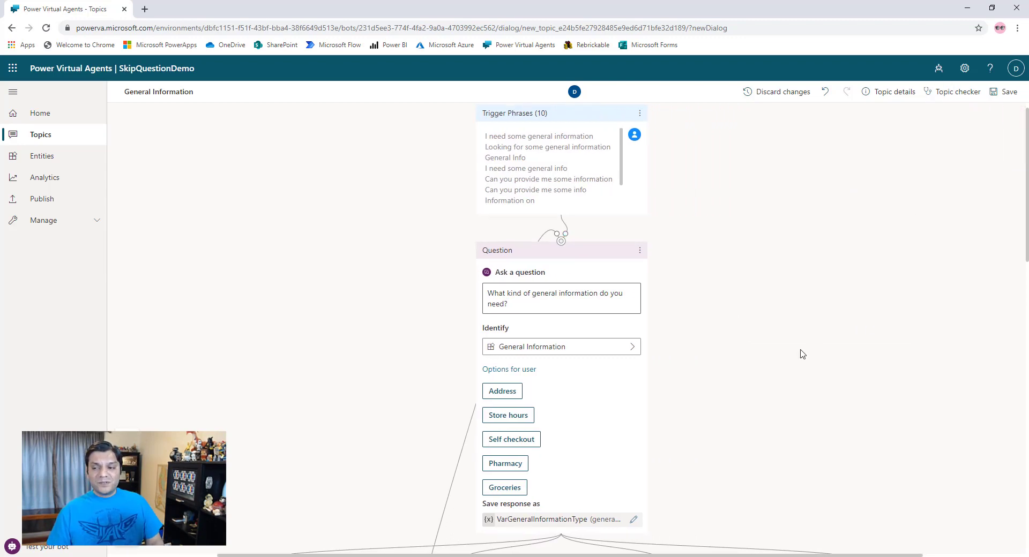
pyautogui.scroll(-10, 802, 354)
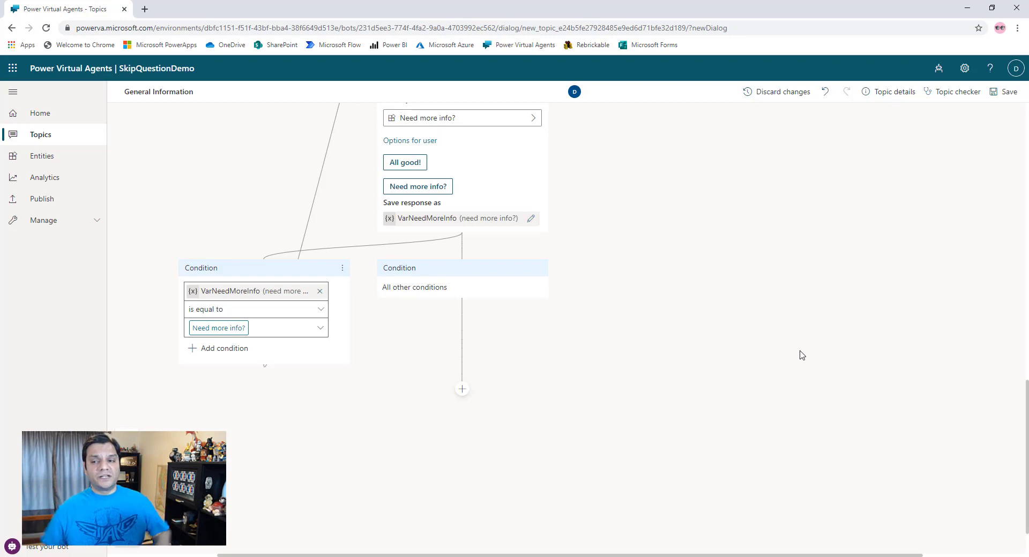
pyautogui.scroll(1, 578, 397)
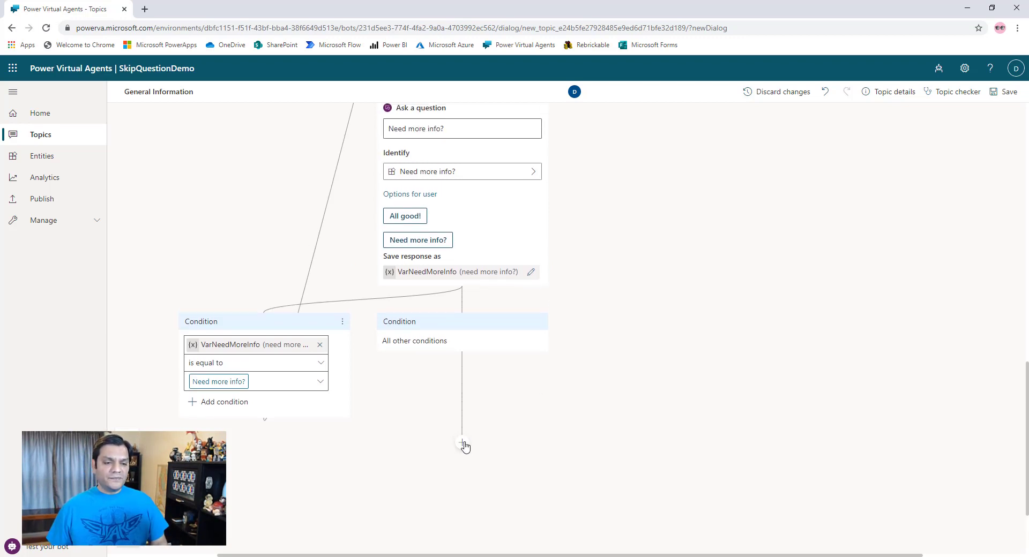
pyautogui.click(461, 444)
pyautogui.scroll(-2, 617, 426)
pyautogui.moveTo(461, 453)
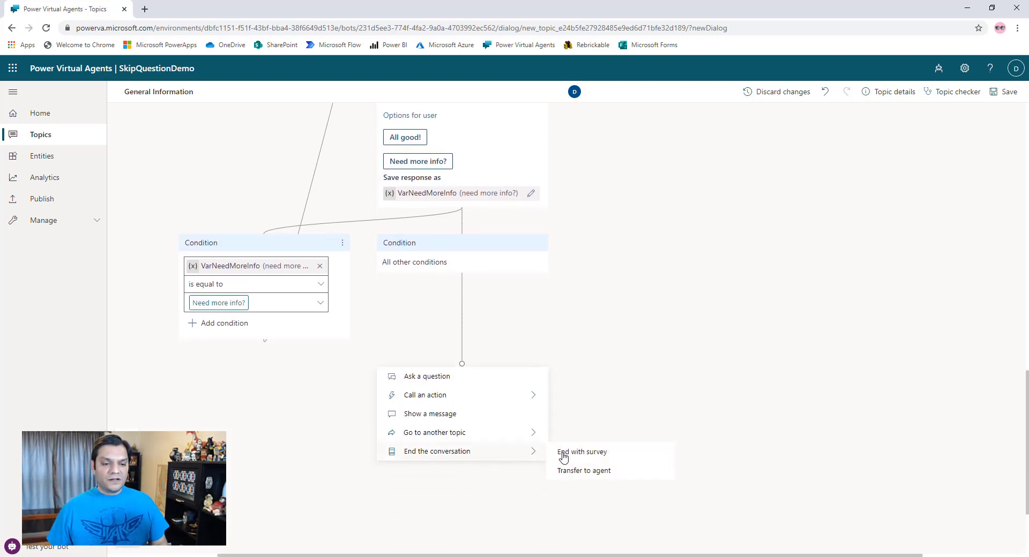
pyautogui.click(591, 453)
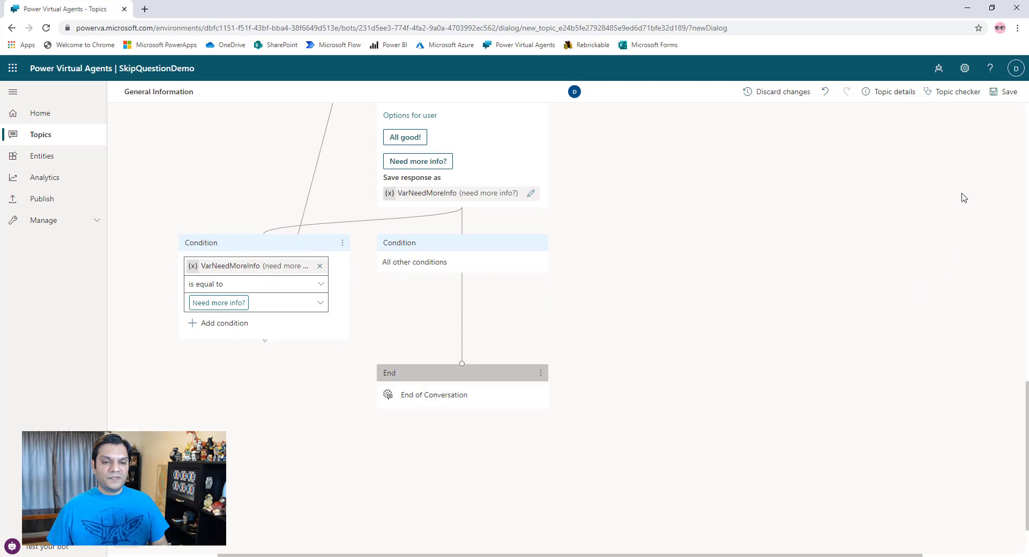
# - Save the General Information topic and open the bot's test chat from the topics list
pyautogui.click(1006, 93)
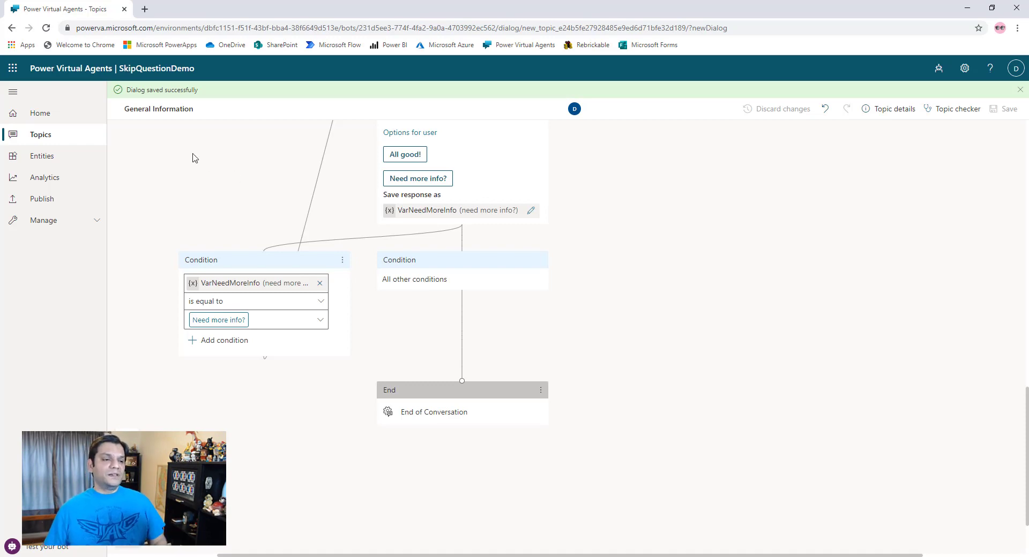
pyautogui.click(96, 140)
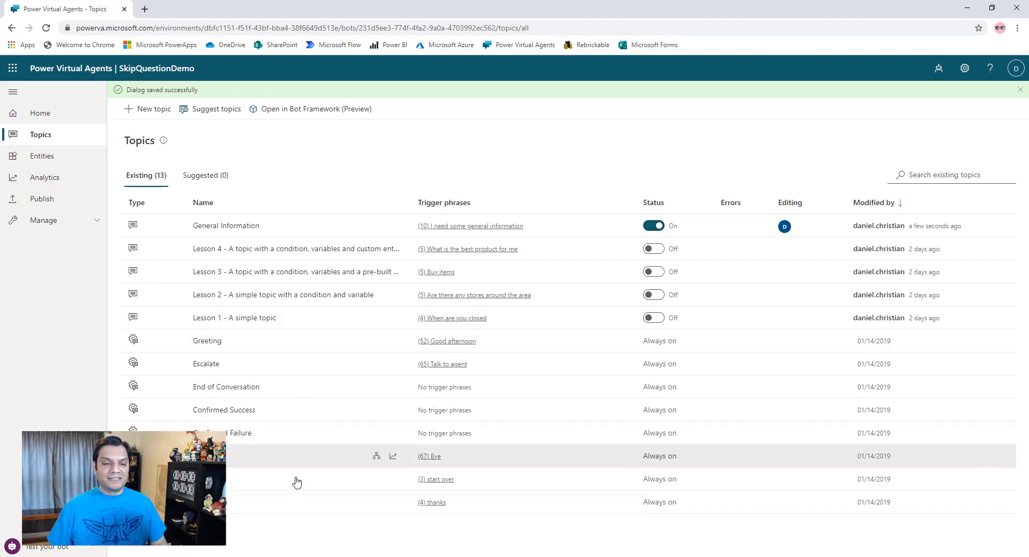
pyautogui.click(11, 546)
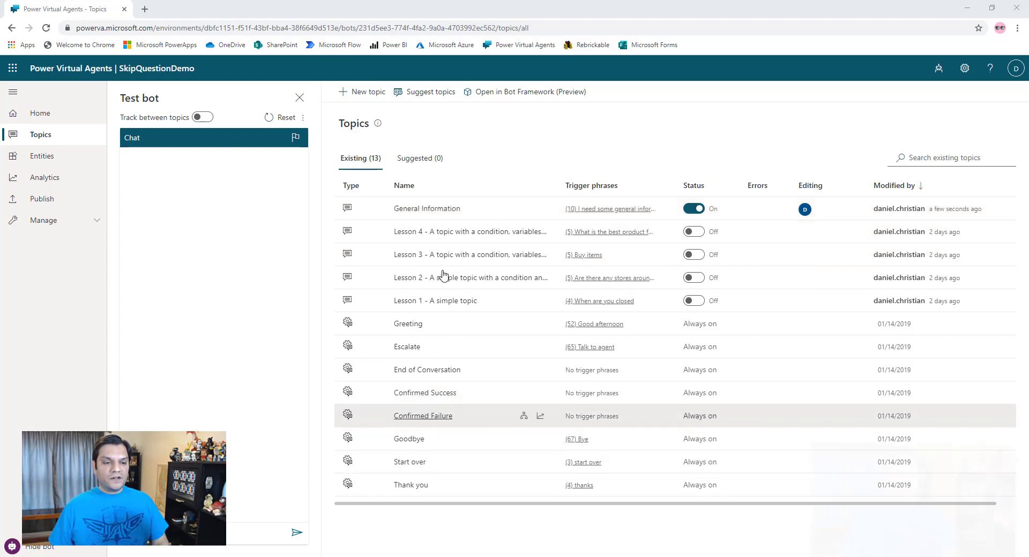
# - Go to the bot's Home page and send the test bot the message "Looking for some general information"
pyautogui.click(38, 158)
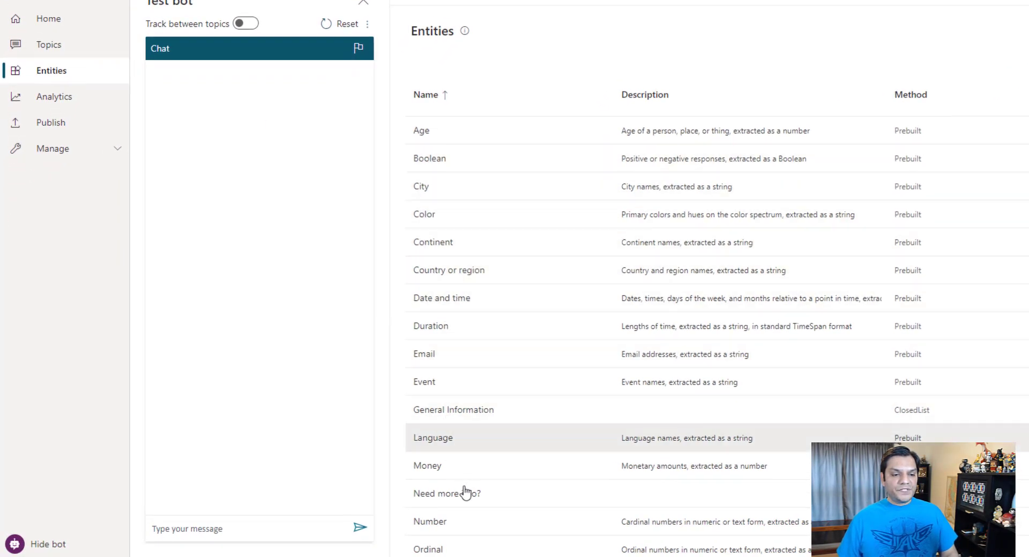
pyautogui.click(67, 24)
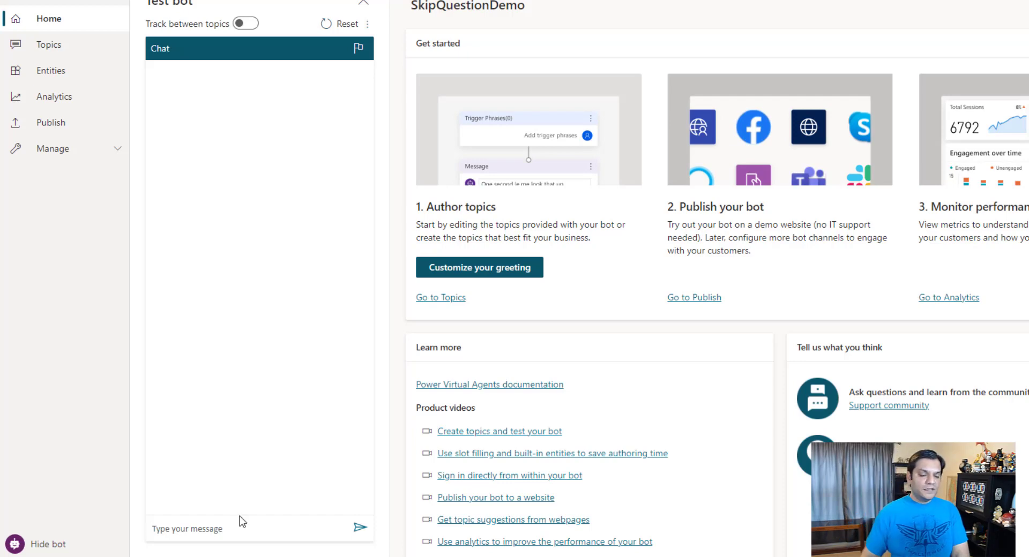
pyautogui.write('Look')
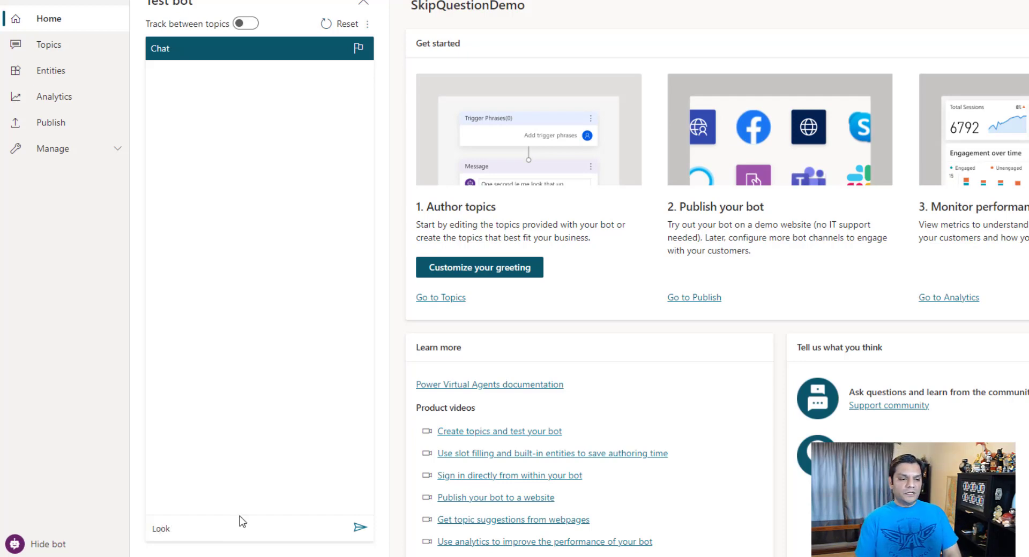
pyautogui.write('ing for osme ge')
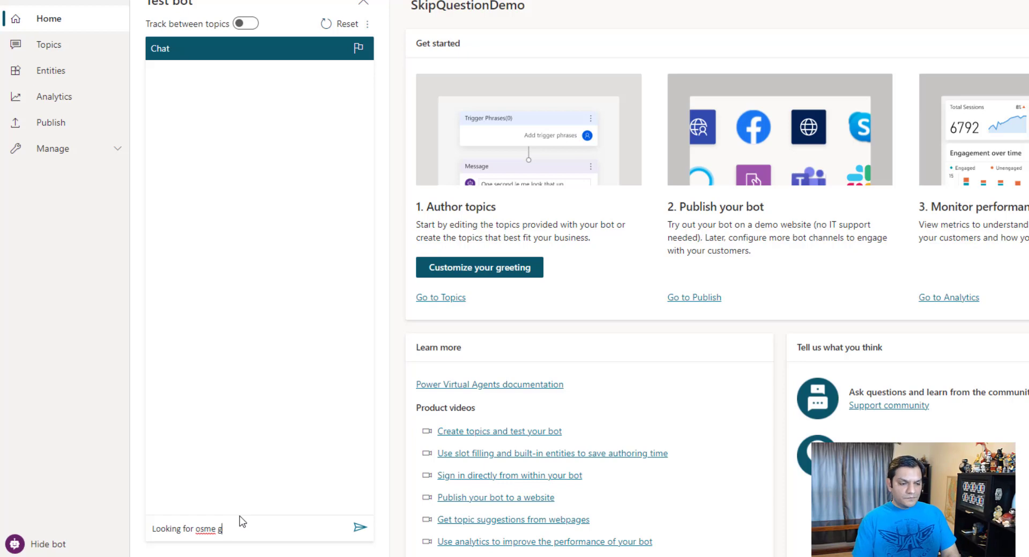
pyautogui.press('BackSpace')
pyautogui.press('BackSpace')
pyautogui.press('BackSpace')
pyautogui.press('BackSpace')
pyautogui.press('BackSpace')
pyautogui.press('BackSpace')
pyautogui.write('some')
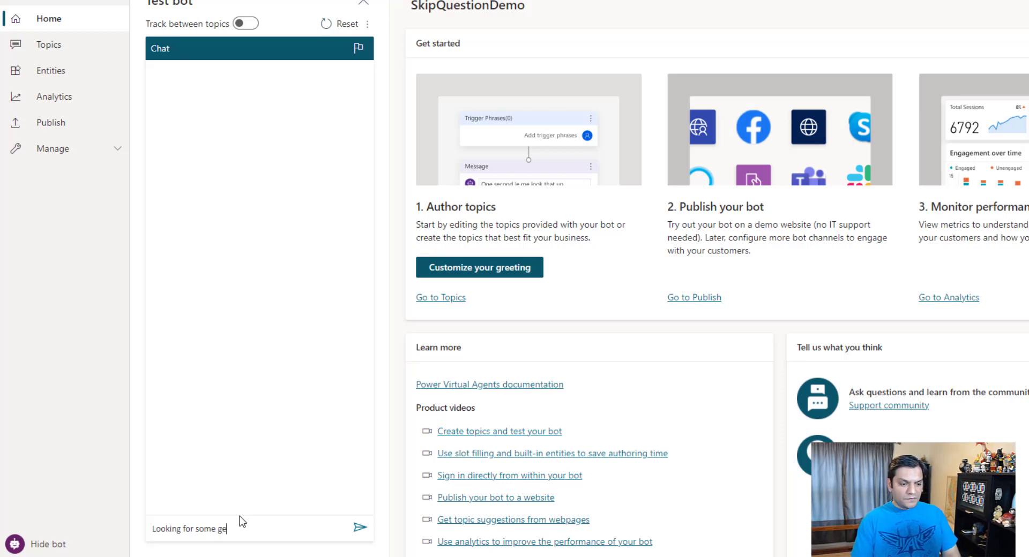
pyautogui.write(' general information')
pyautogui.press('Return')
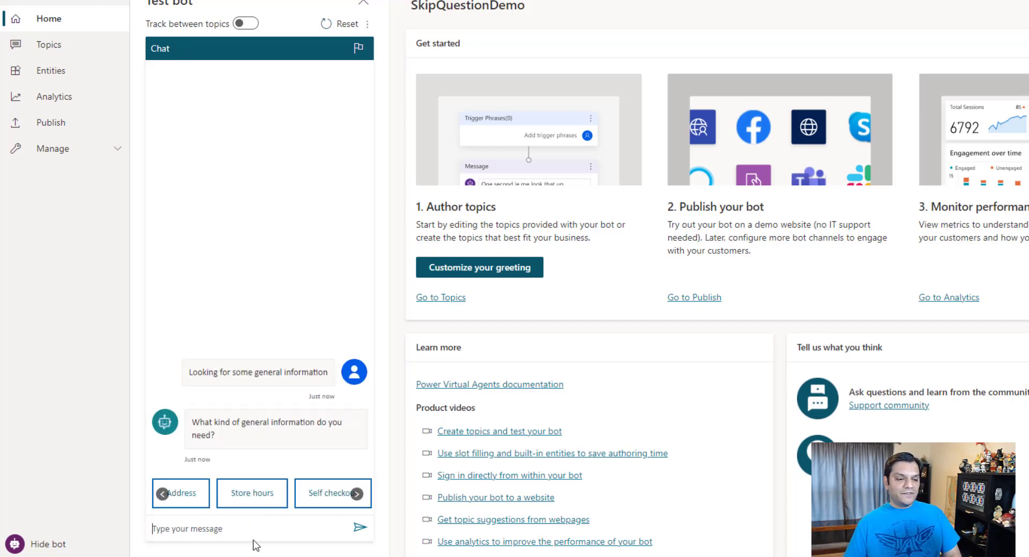
# - Answer the test bot's question about the kind of general information with "Bakery"
pyautogui.write('Bac')
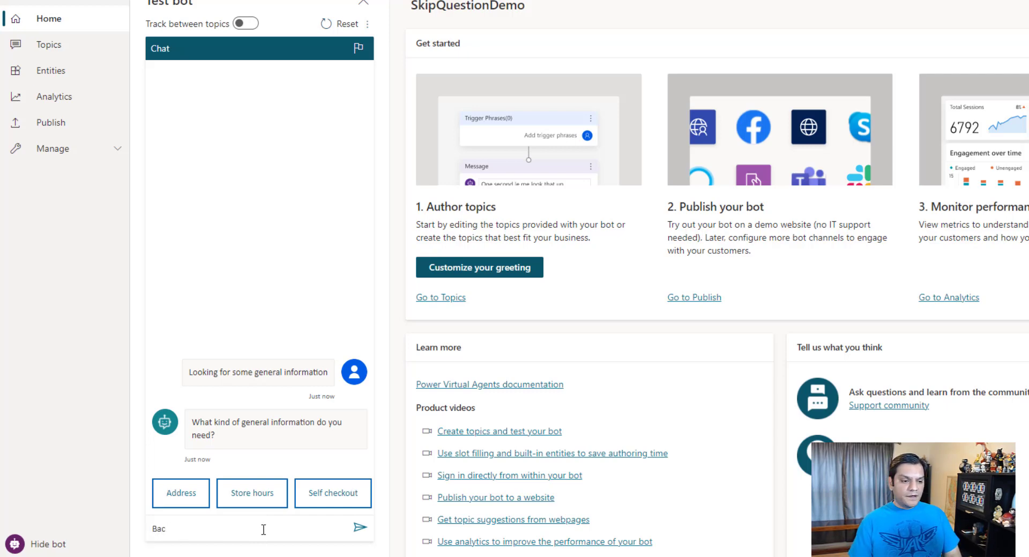
pyautogui.write('kerkery')
pyautogui.press('Return')
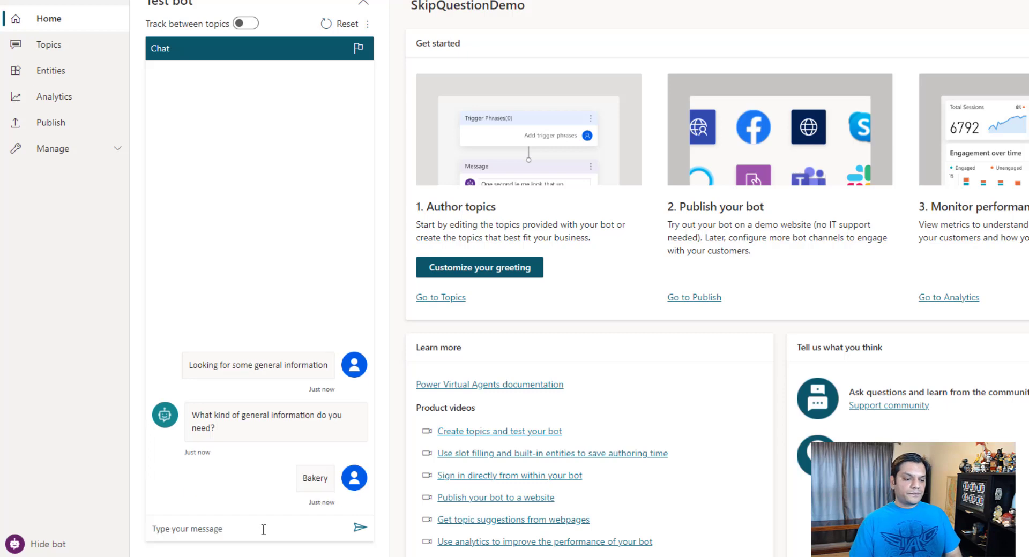